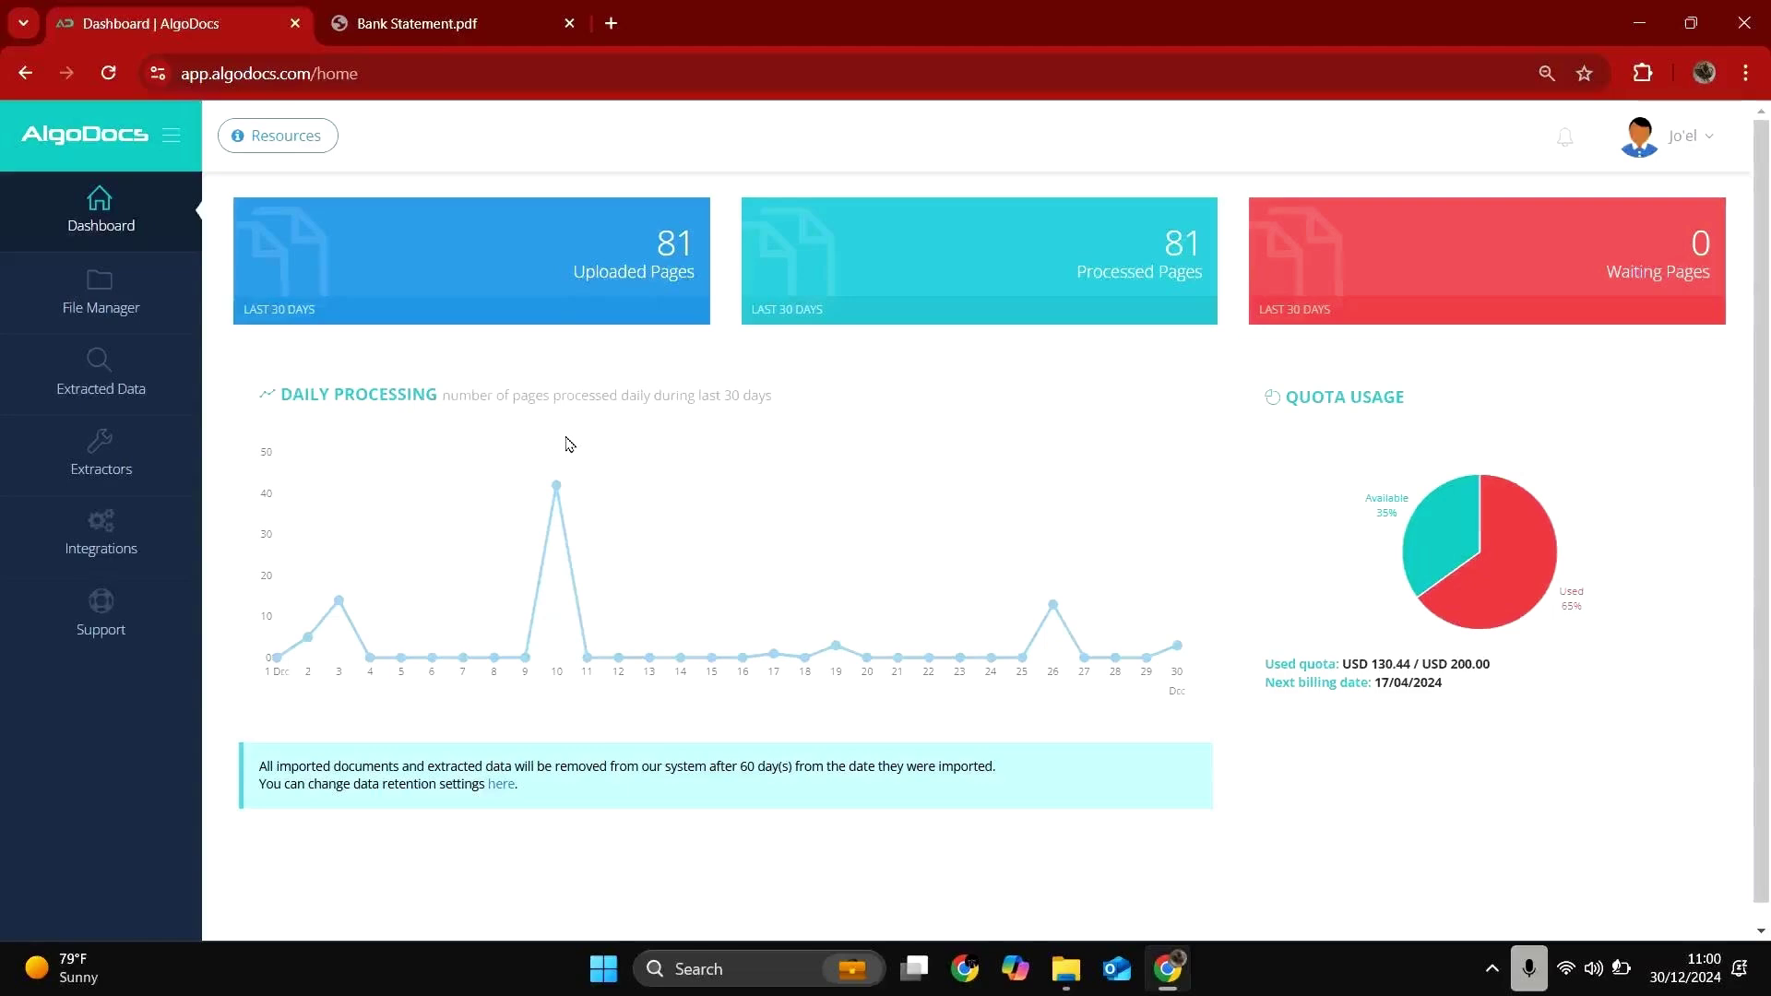
- Review Bank Statement.pdf, examining the account details and transactions of the statement that begins on page 3
click(438, 46)
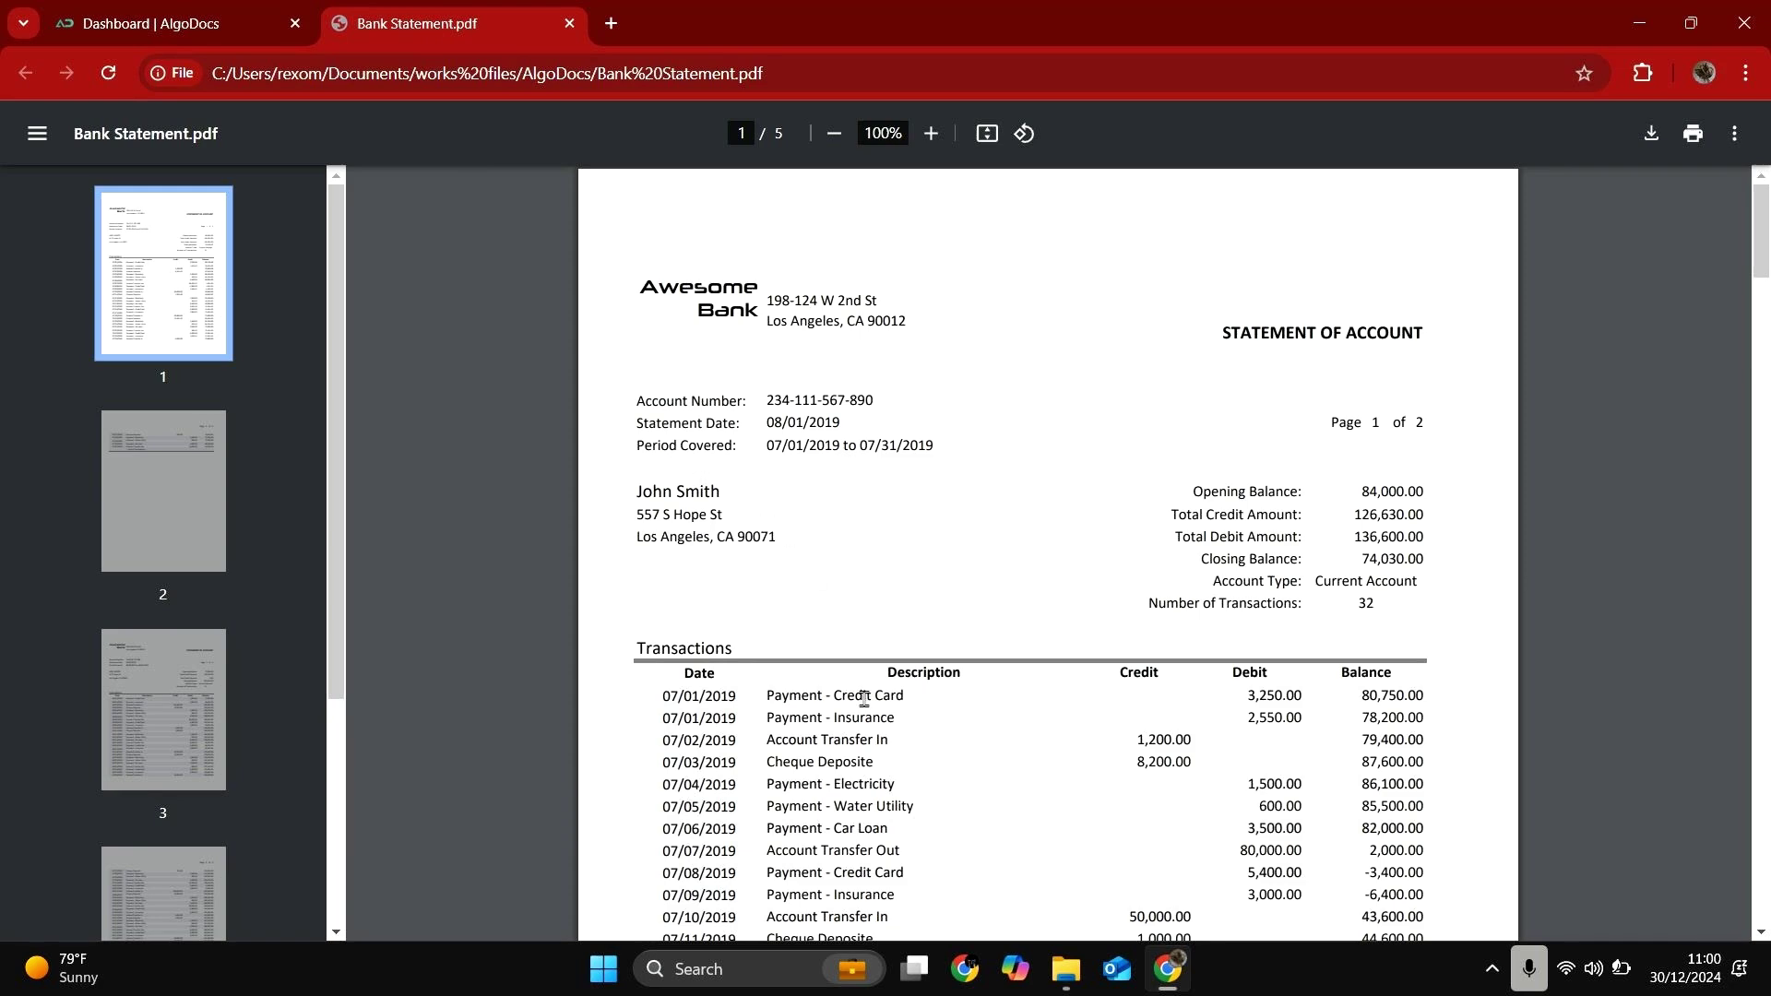
scroll(880, 698, down, 20)
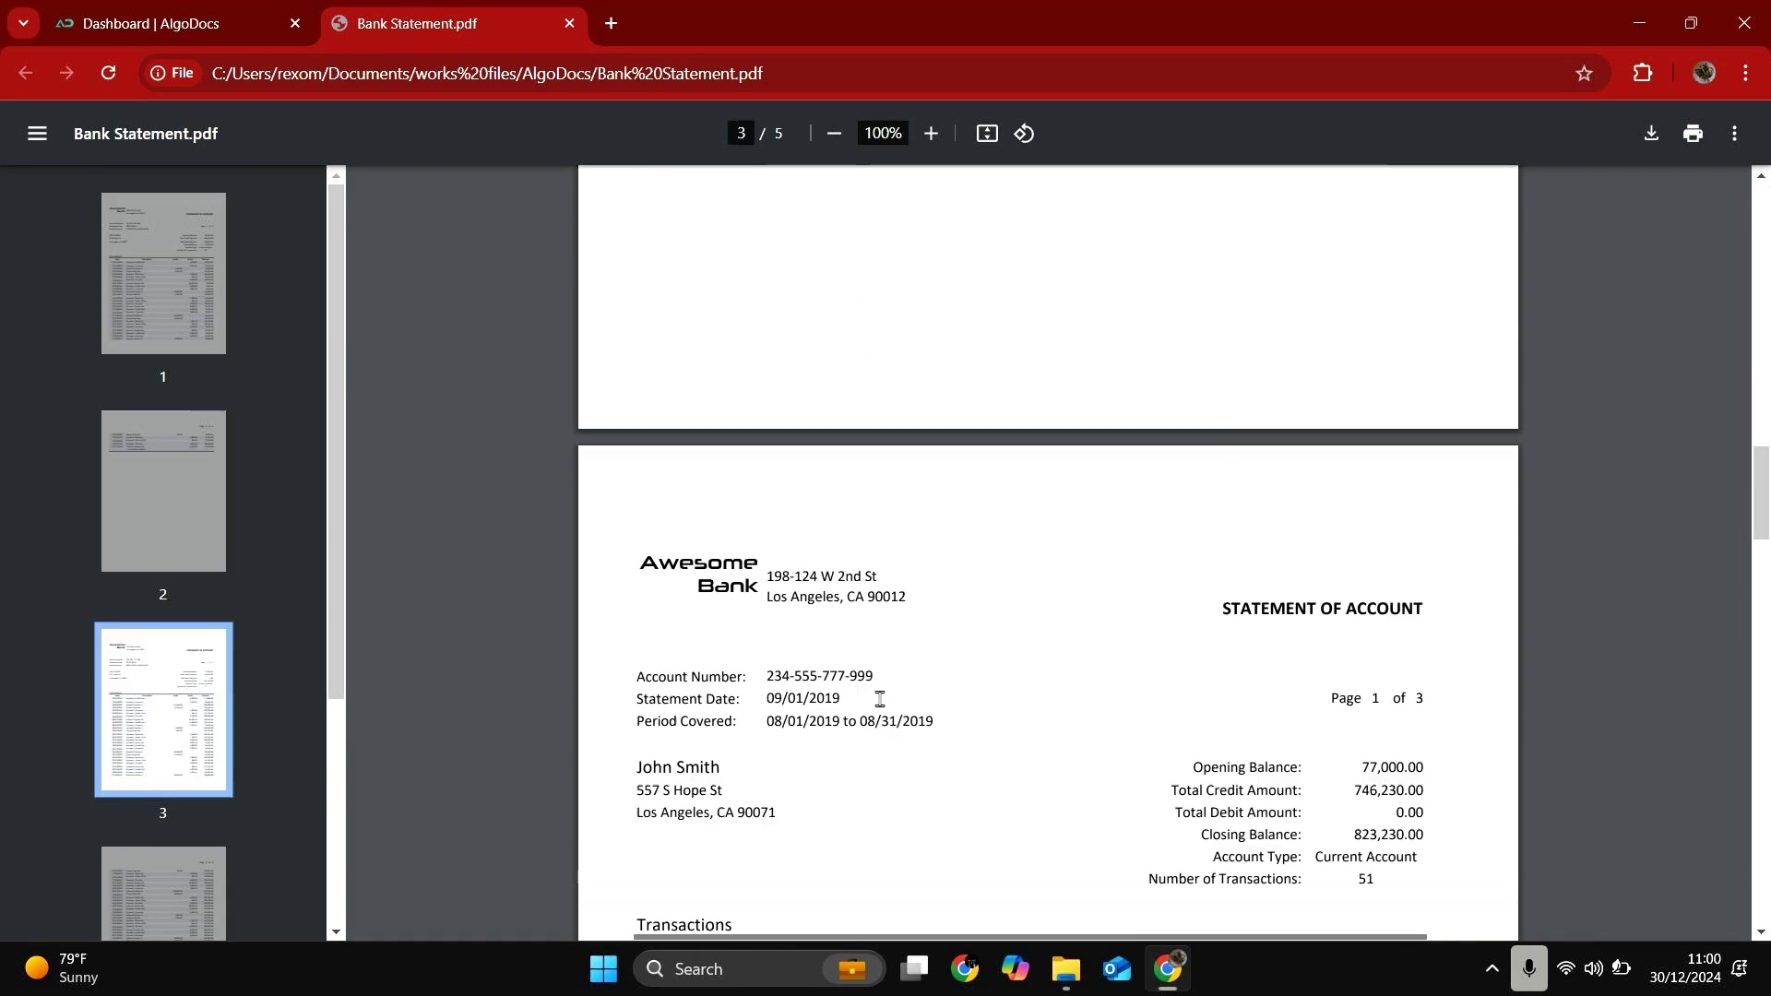
drag(773, 674, 875, 671)
click(788, 753)
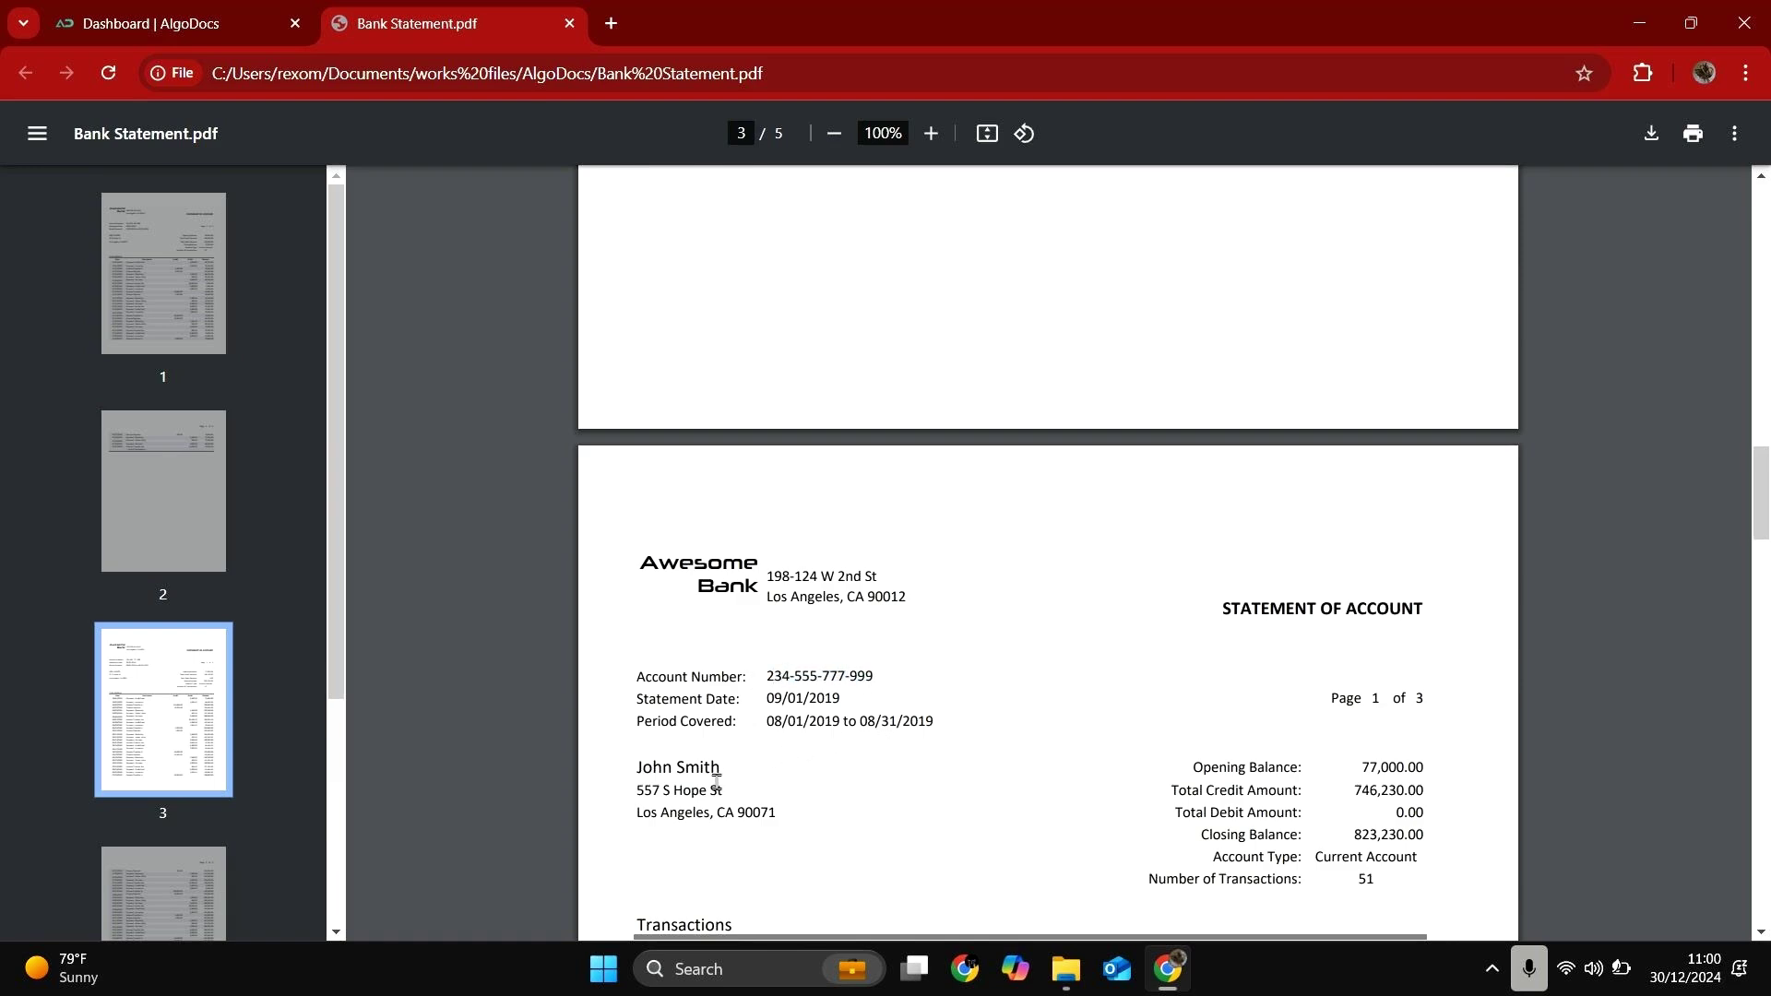
scroll(809, 781, down, 5)
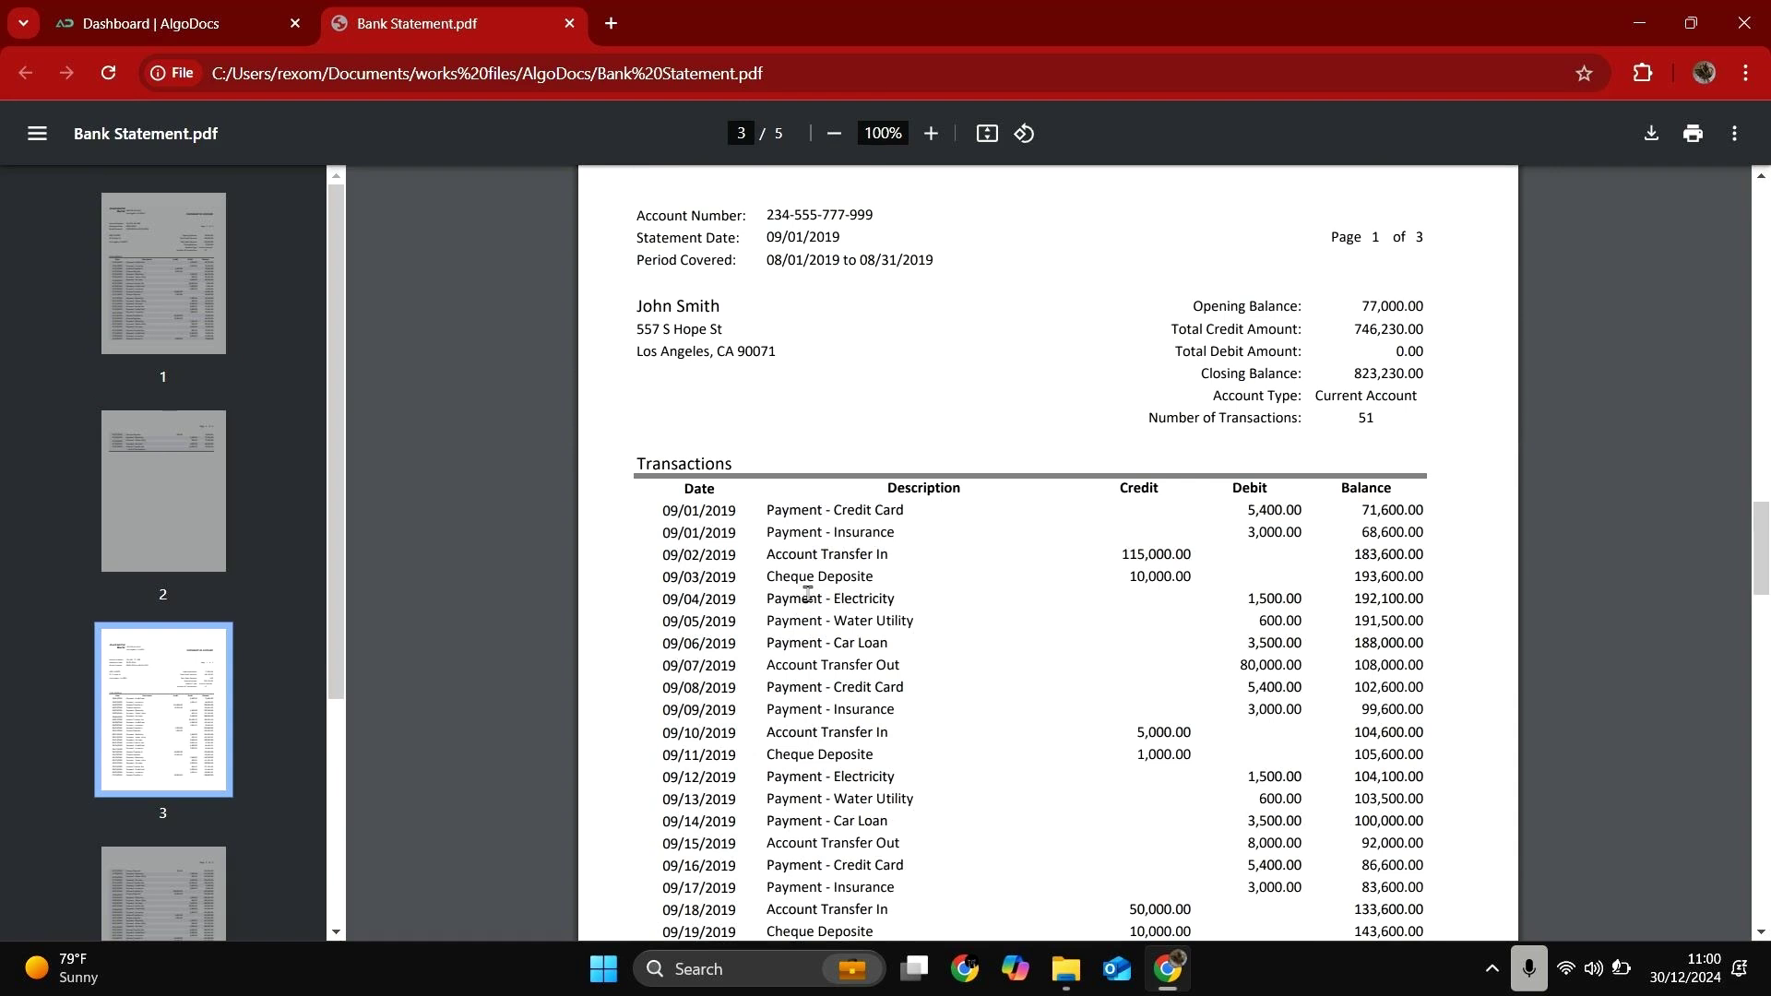
- In AlgoDocs, create a custom extractor named Bank Statement using the Bank Statement PDF as its sample document
click(158, 20)
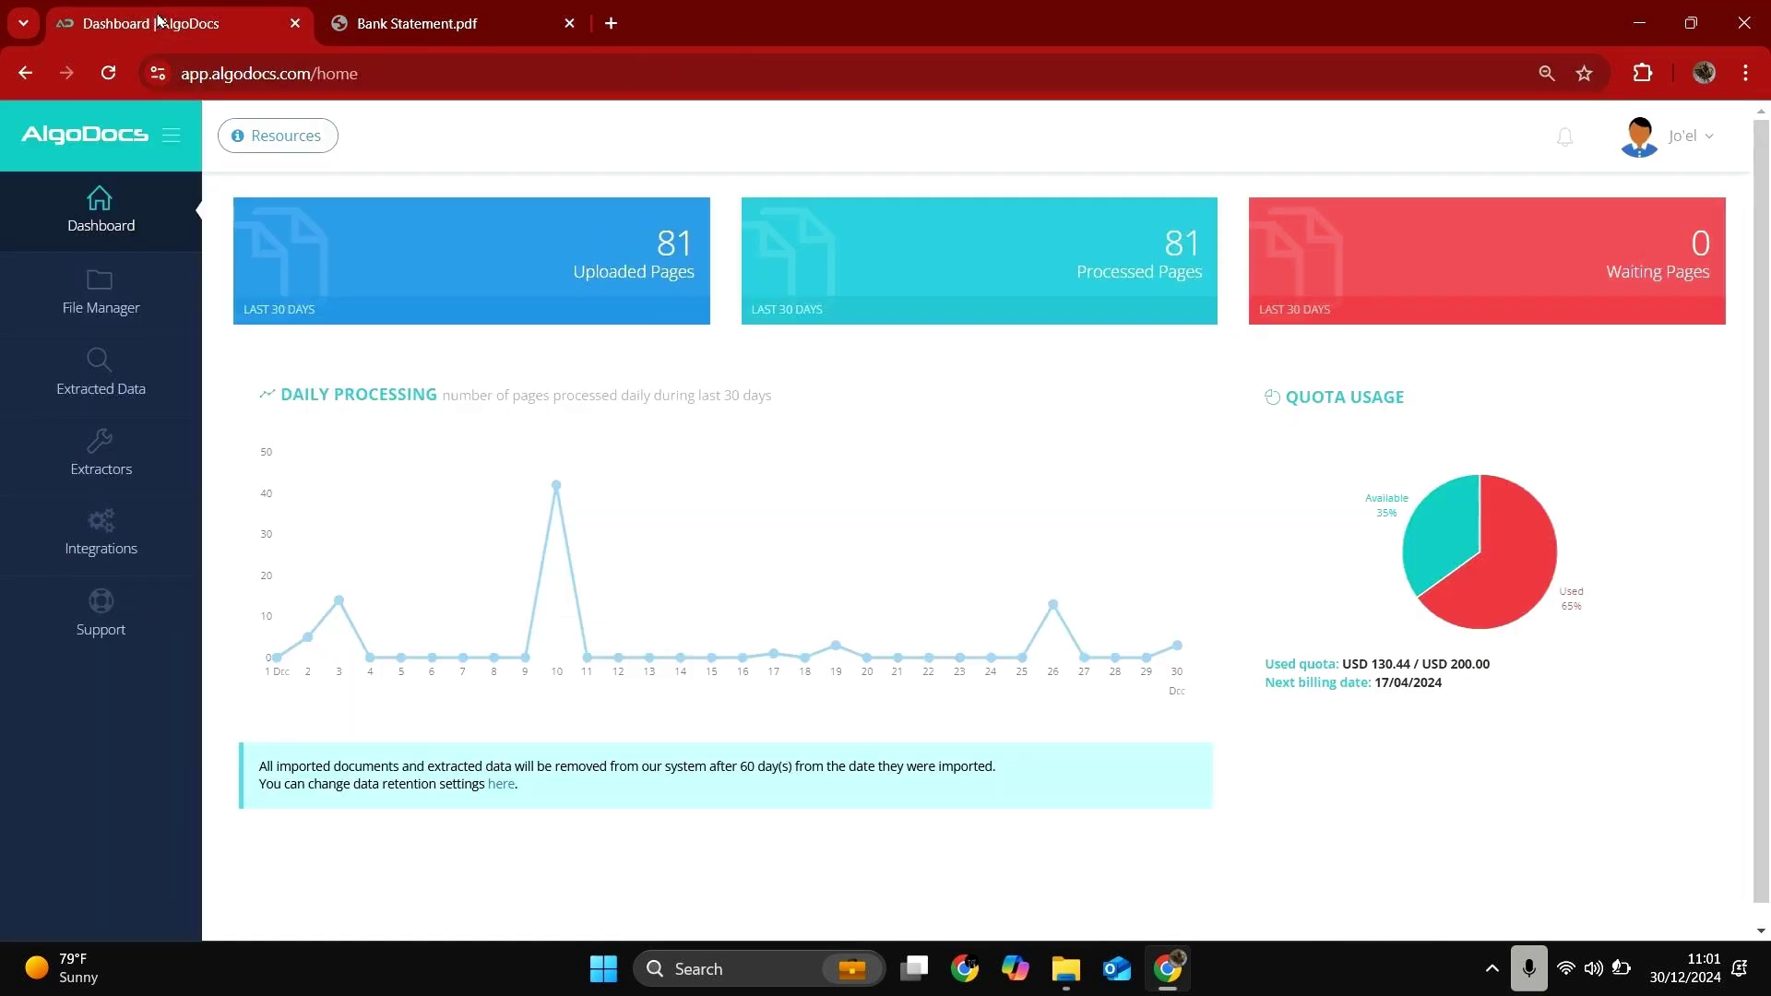
click(145, 460)
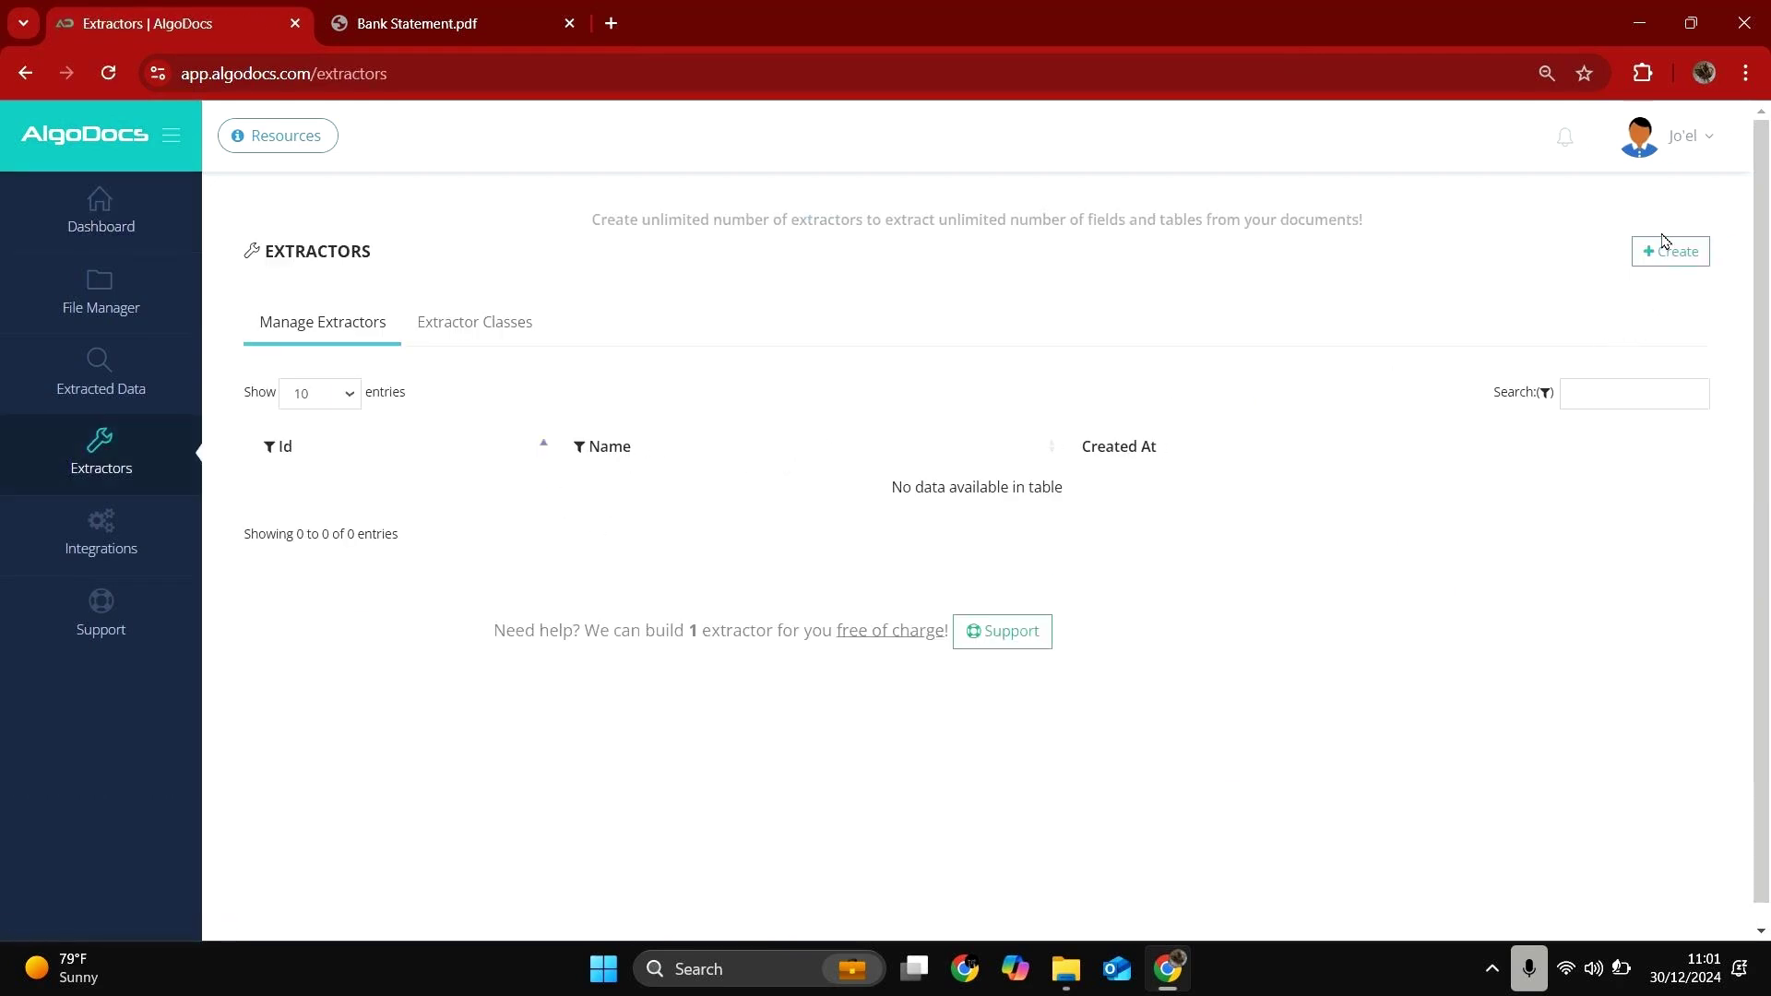
click(1666, 253)
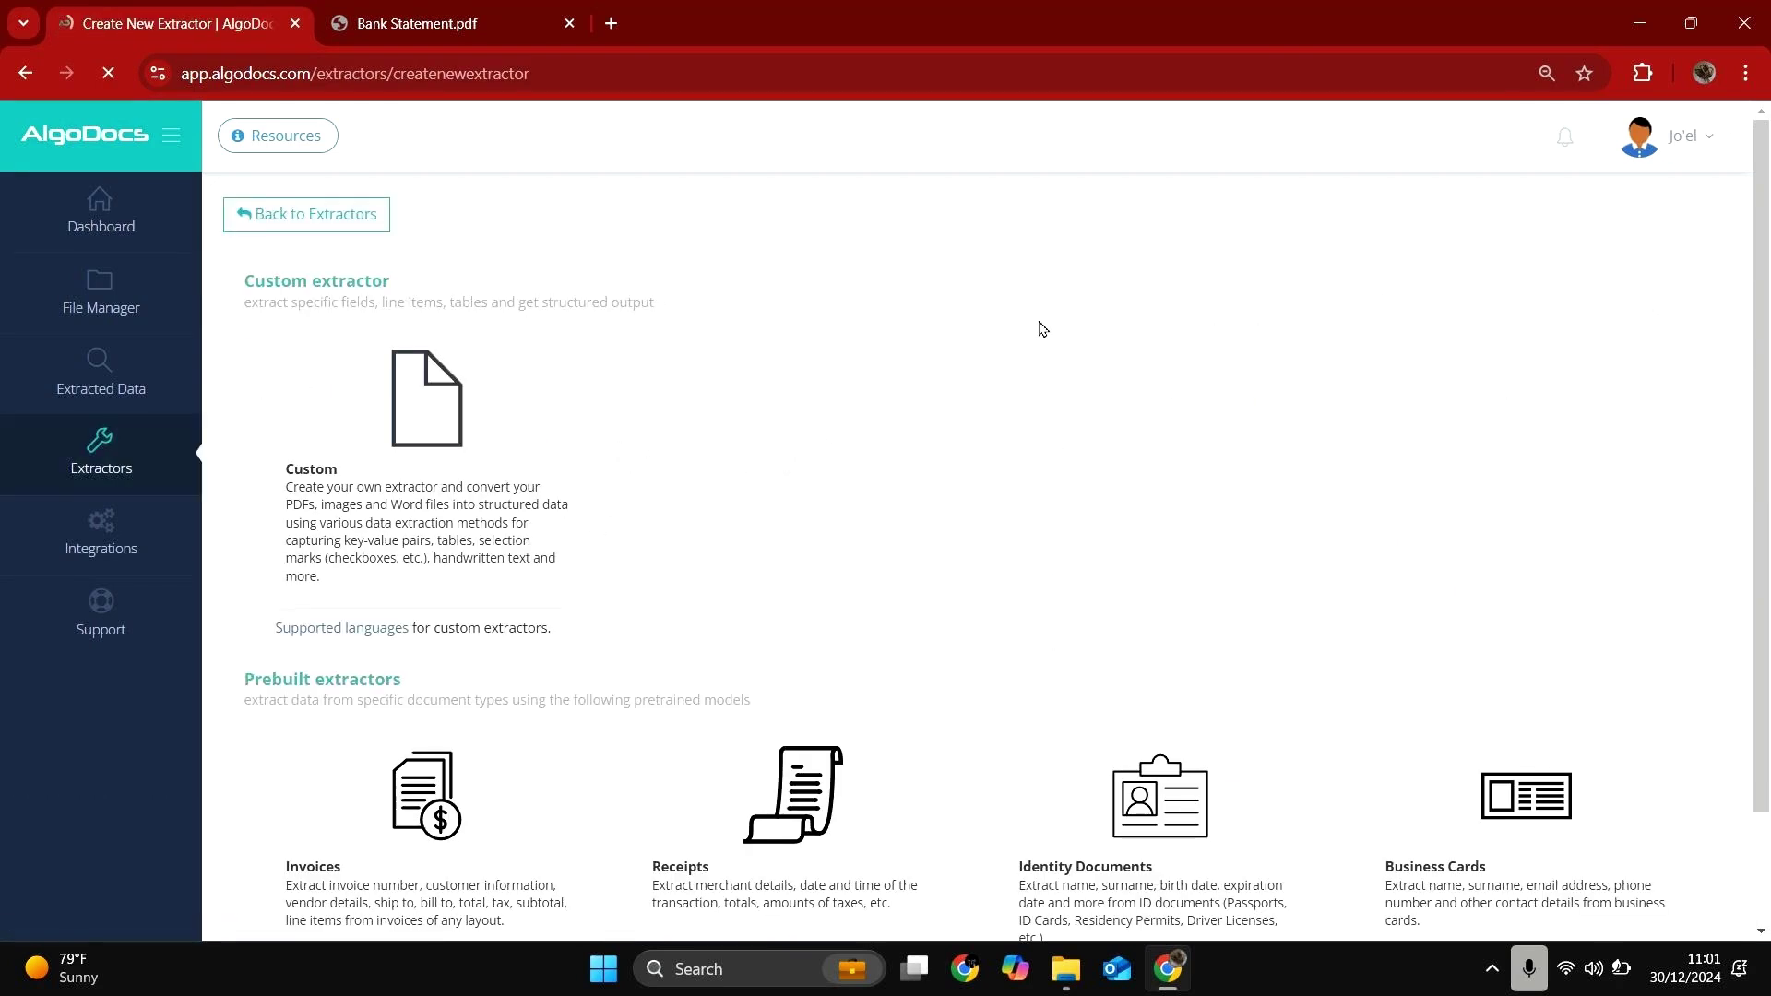
click(406, 434)
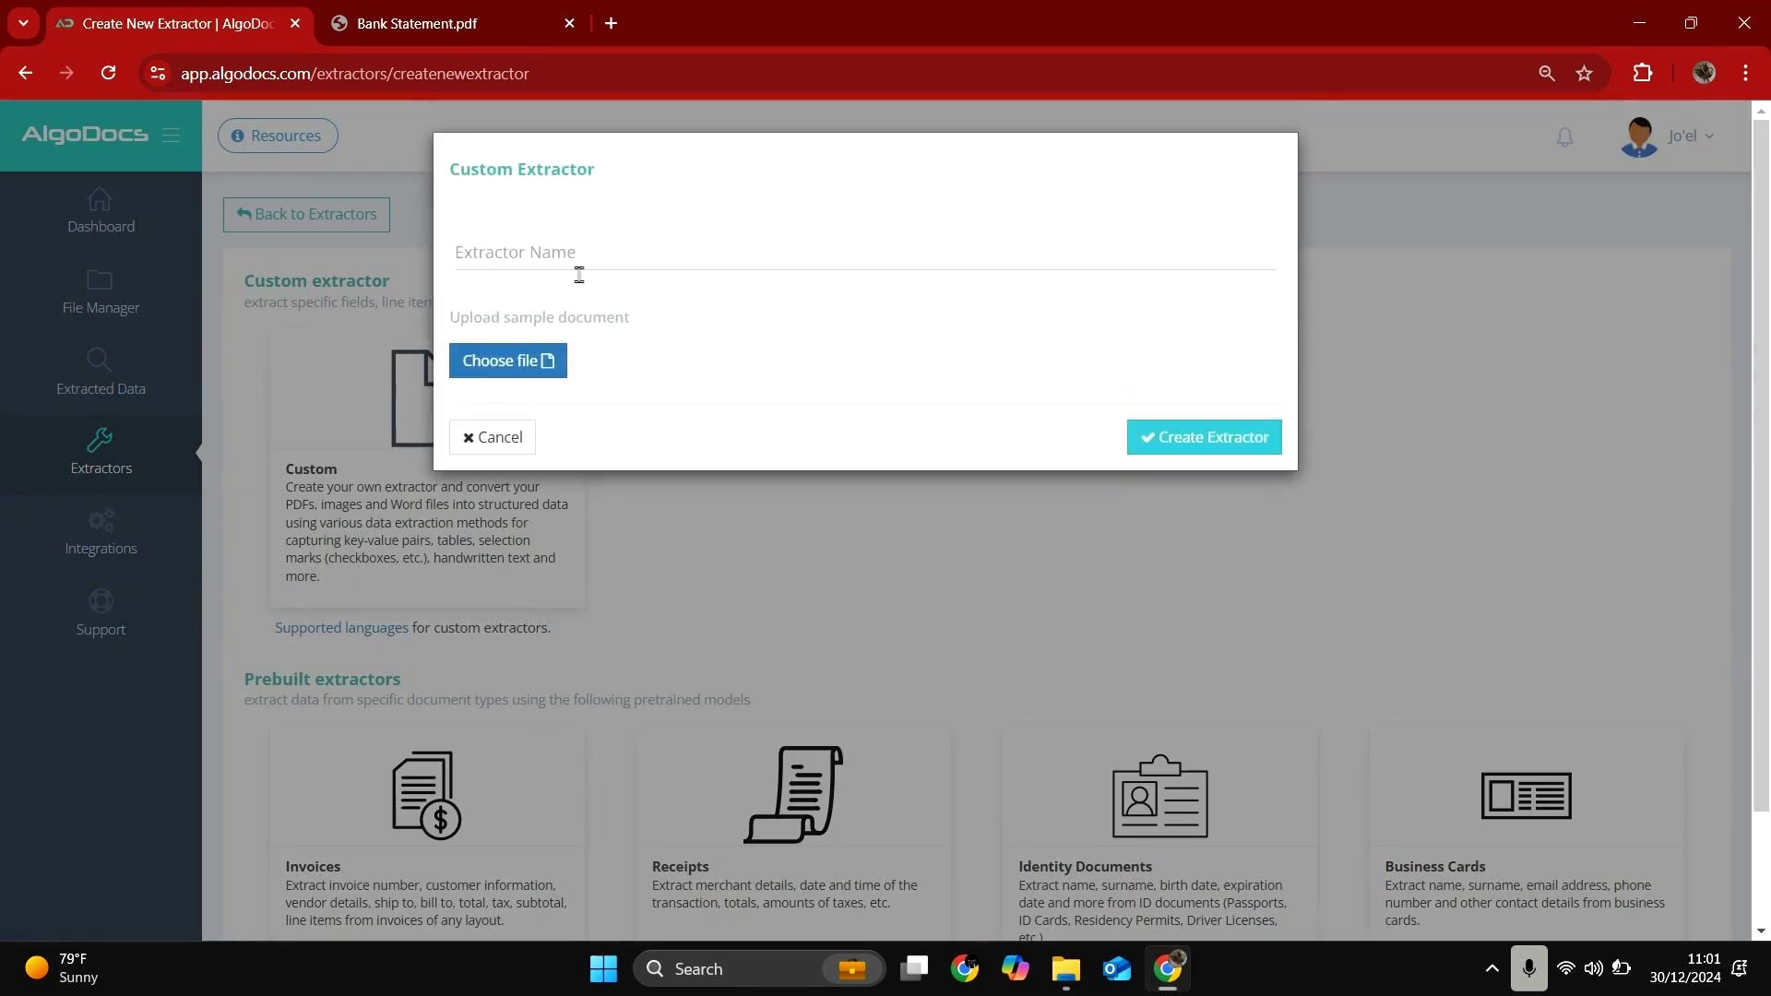
click(579, 268)
text(Bank Statement)
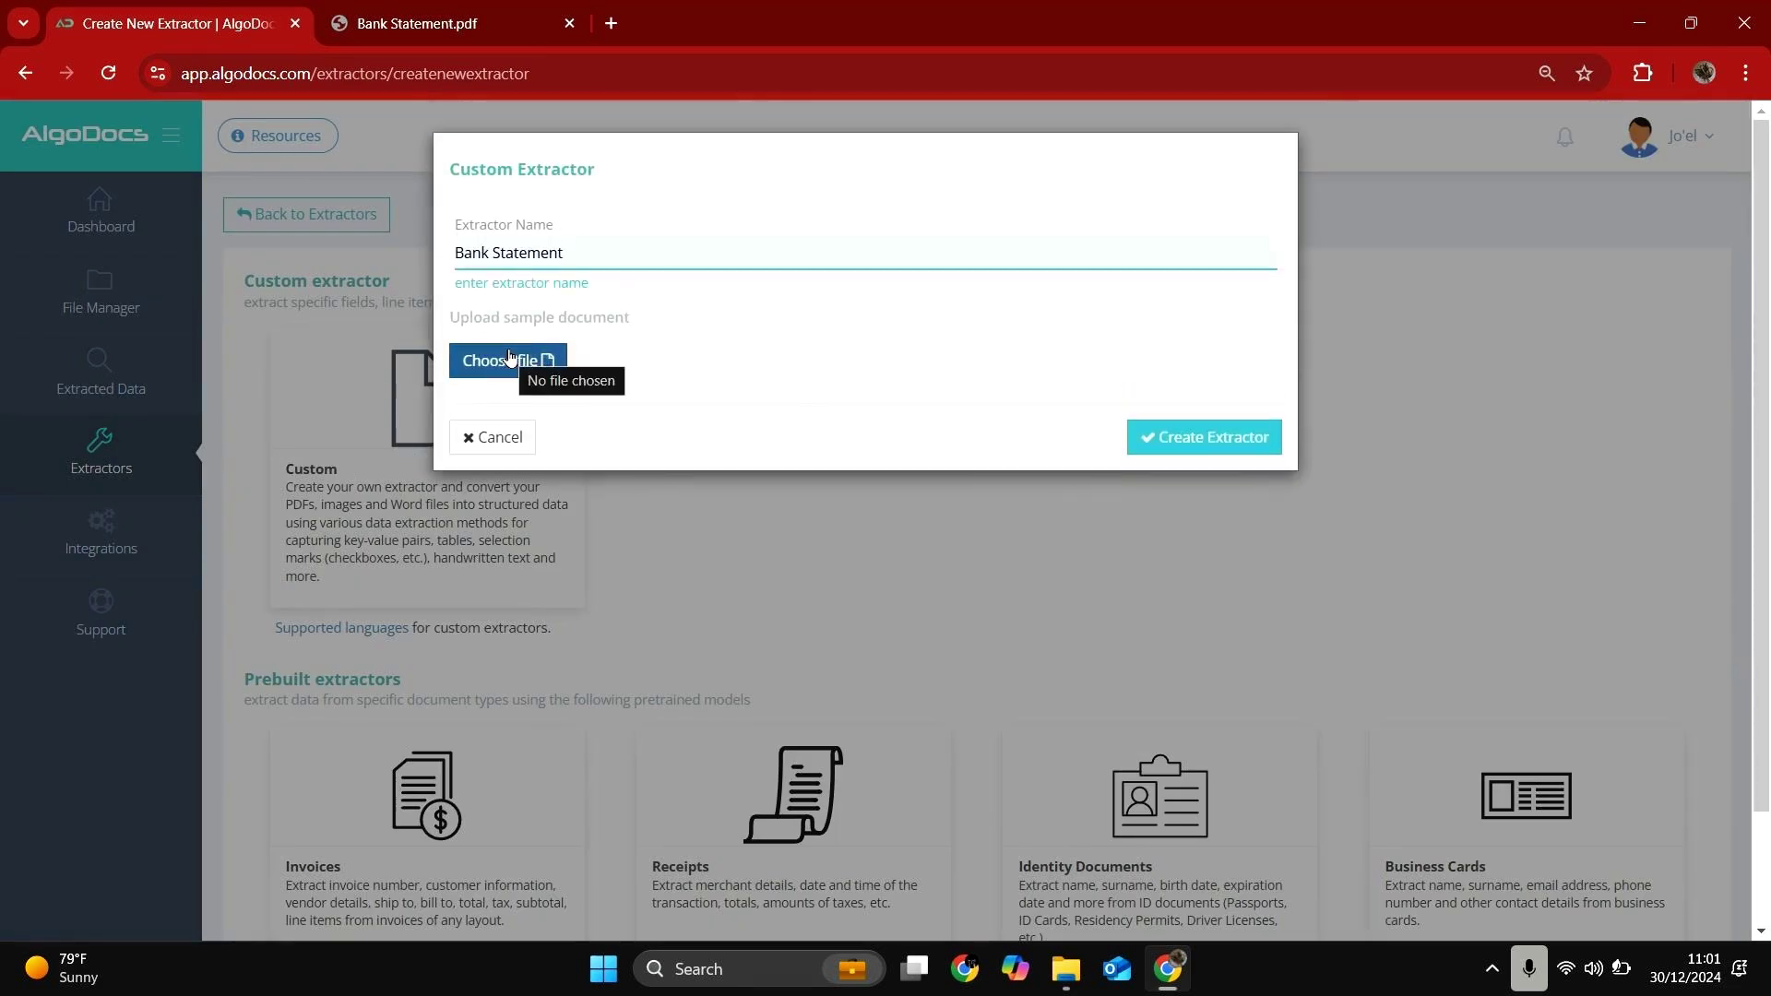
click(538, 358)
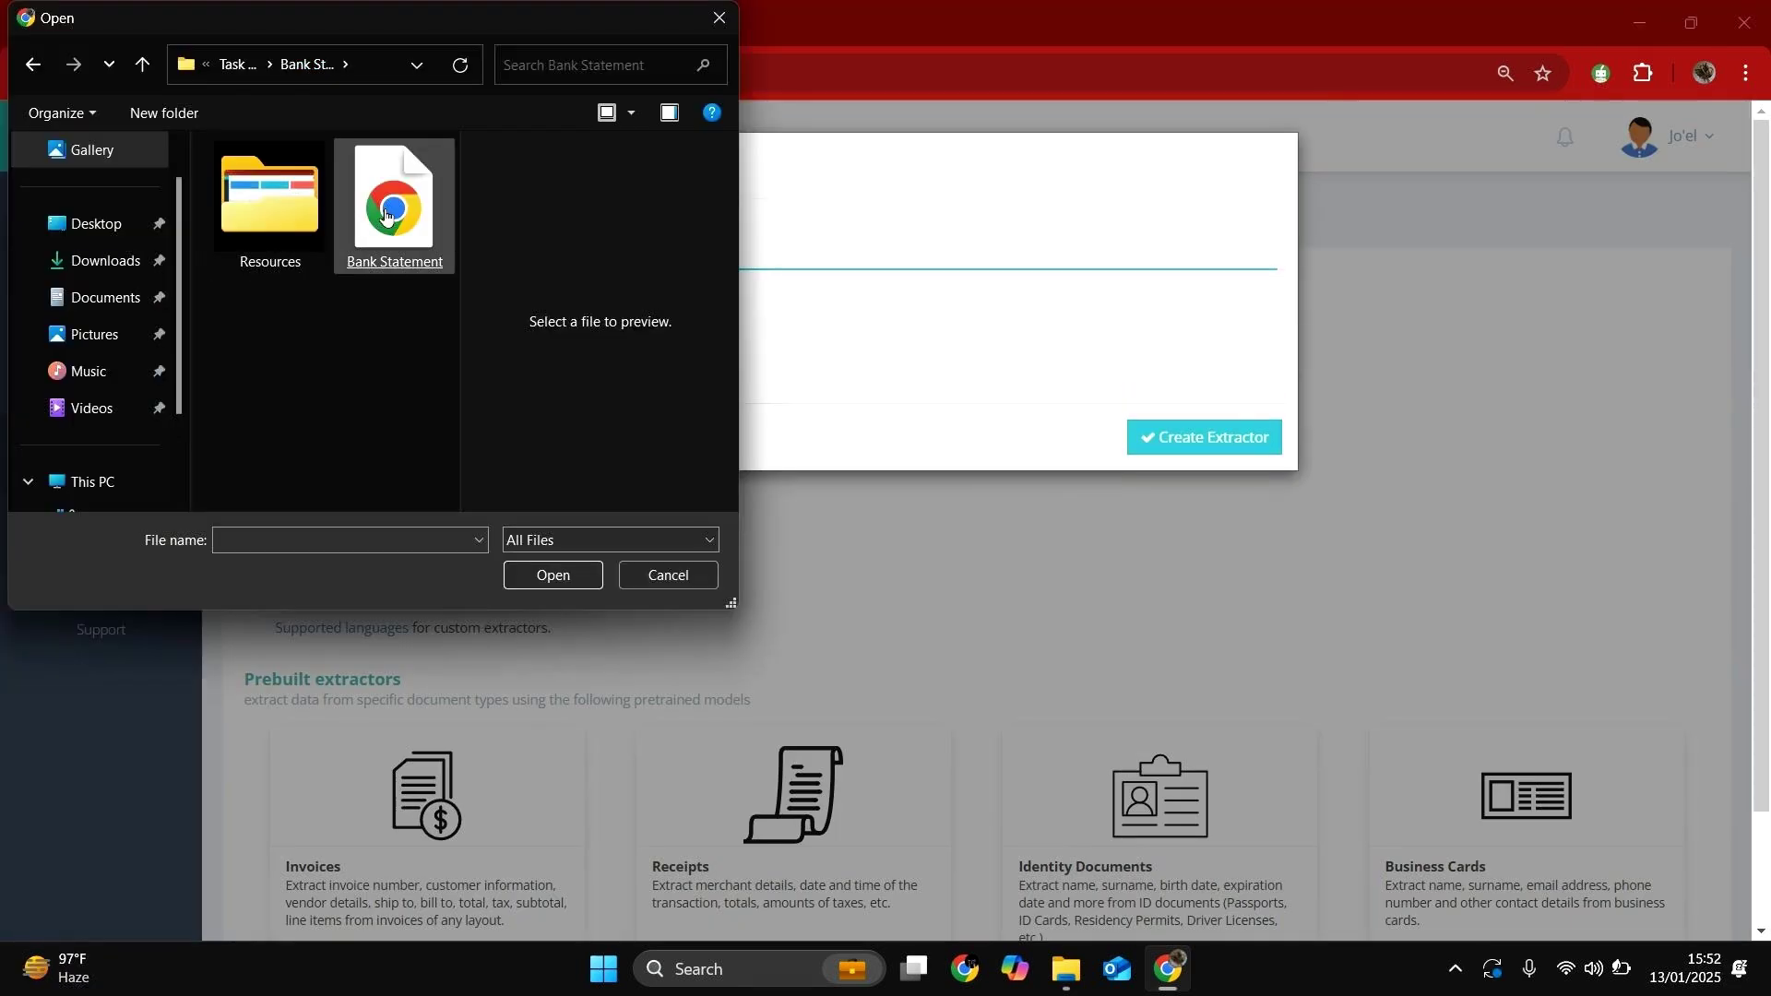
click(386, 214)
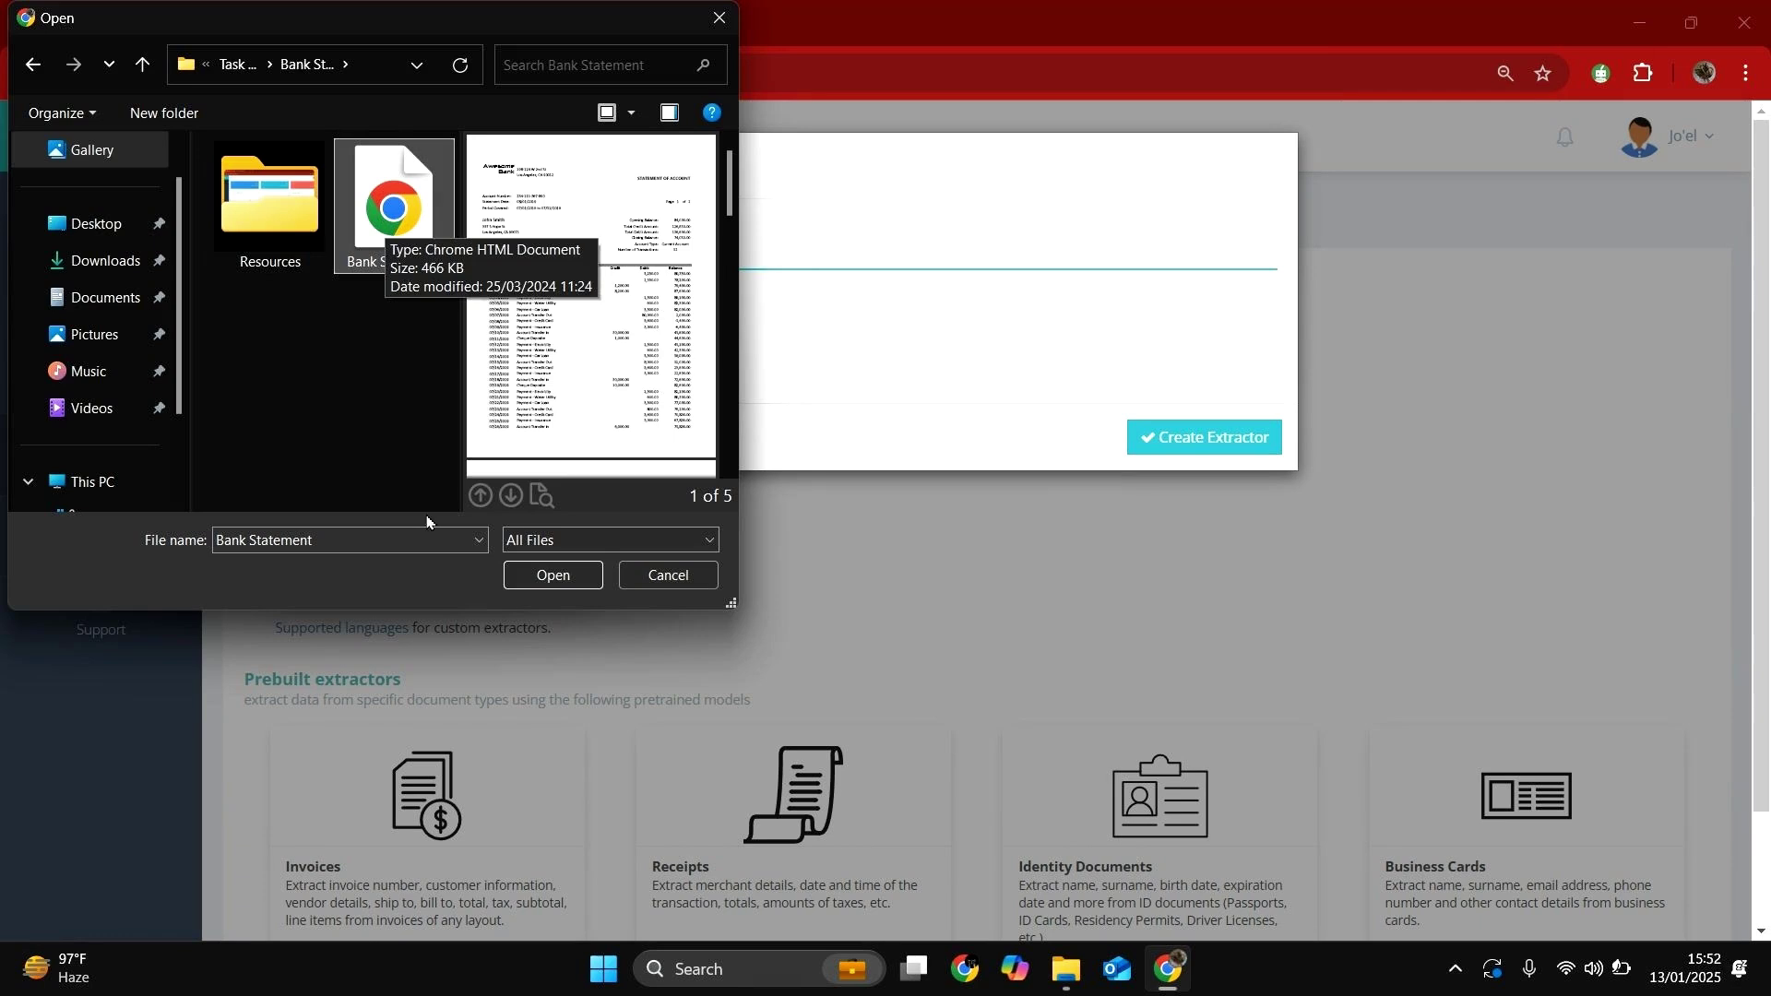
click(533, 585)
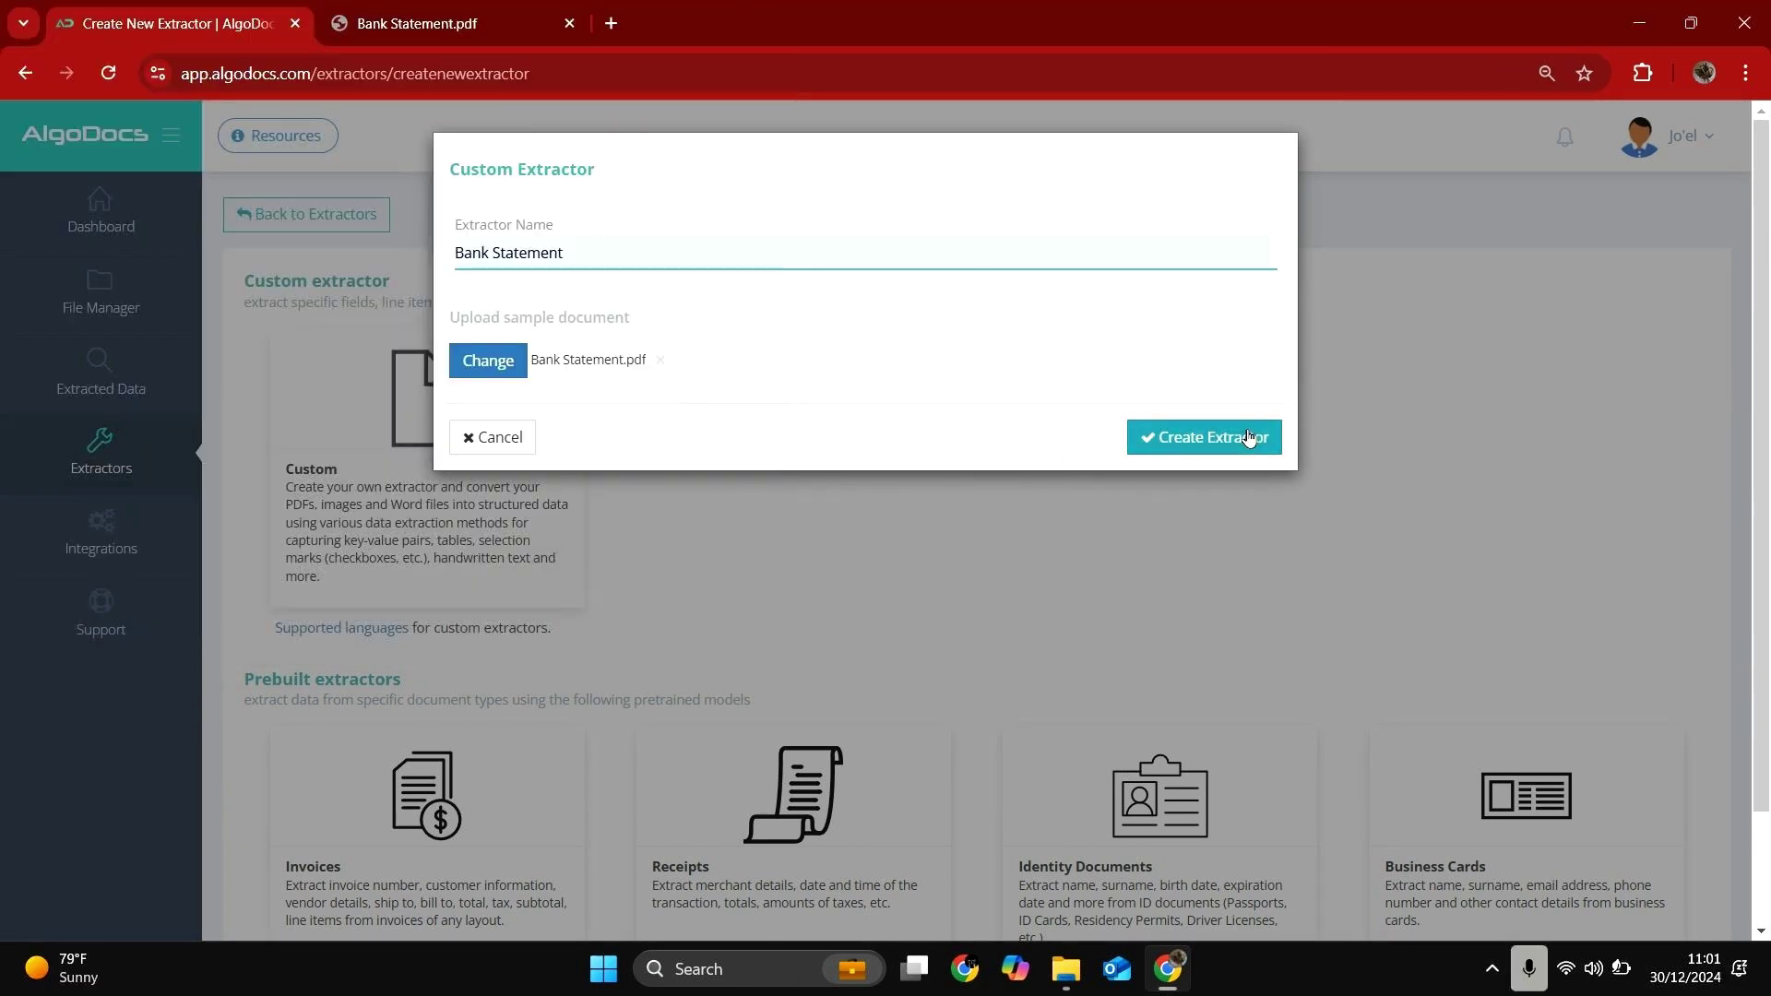
click(1250, 437)
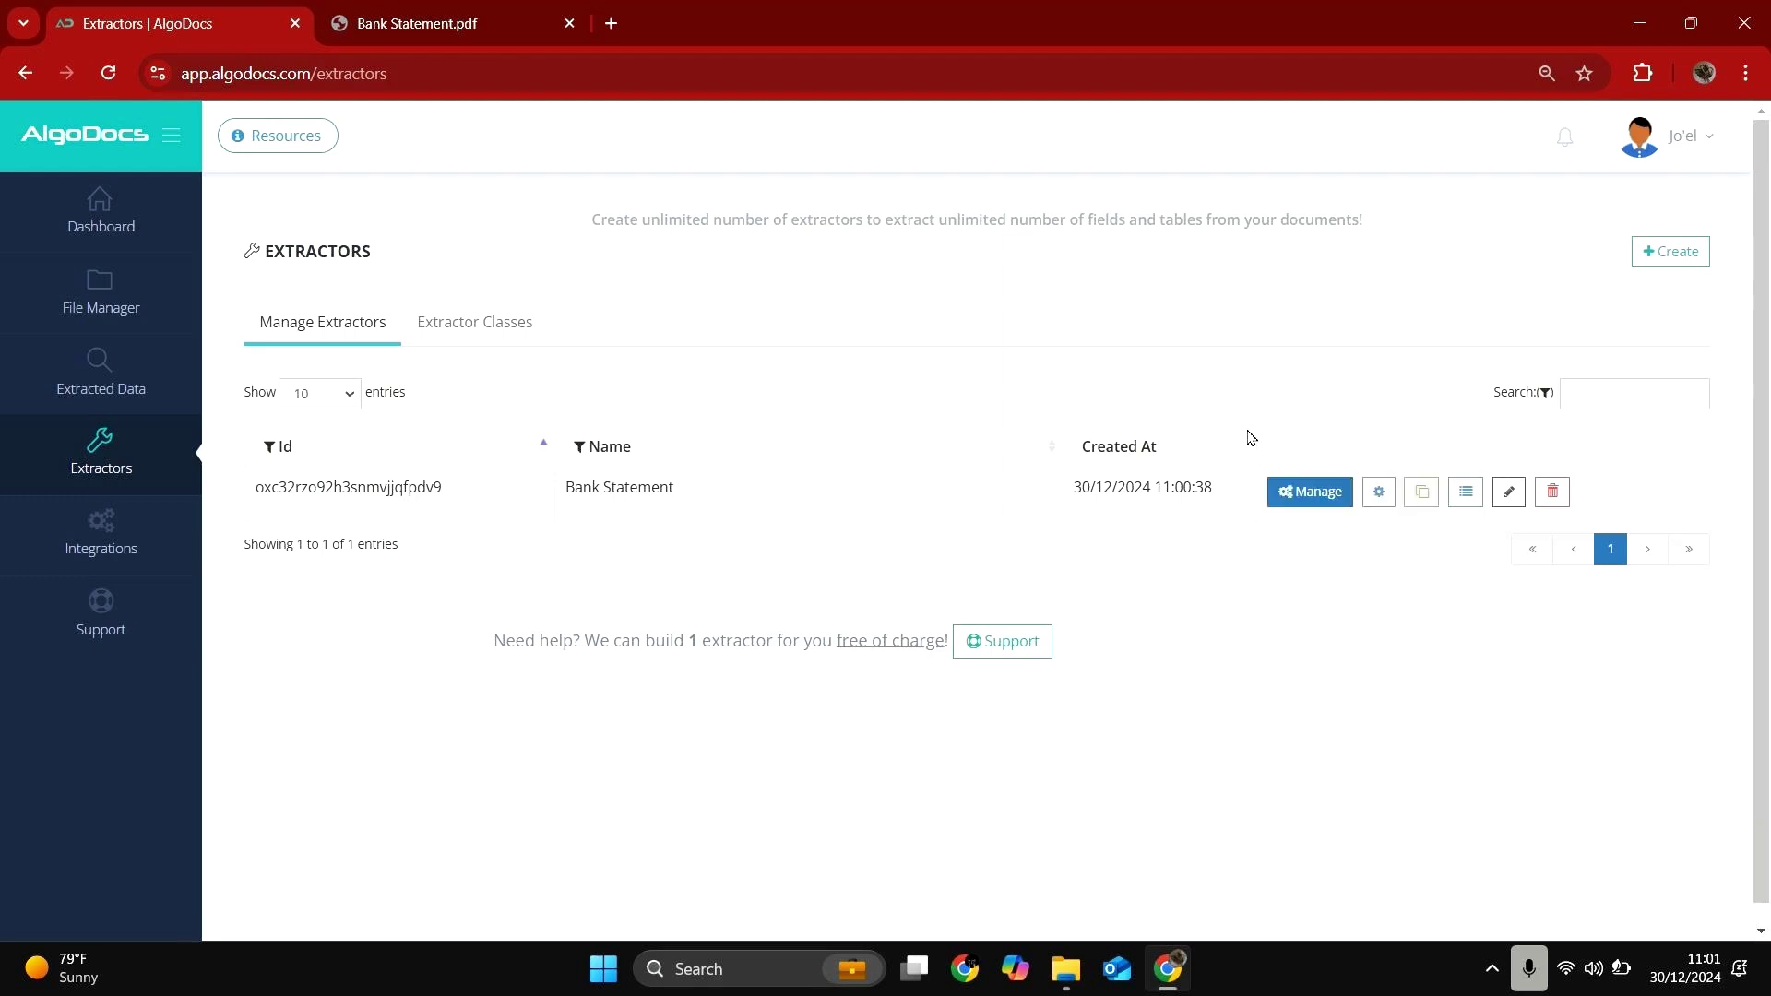
- Open the Bank Statement extractor for editing and add a field that uses the Form Data Extraction method
click(1290, 496)
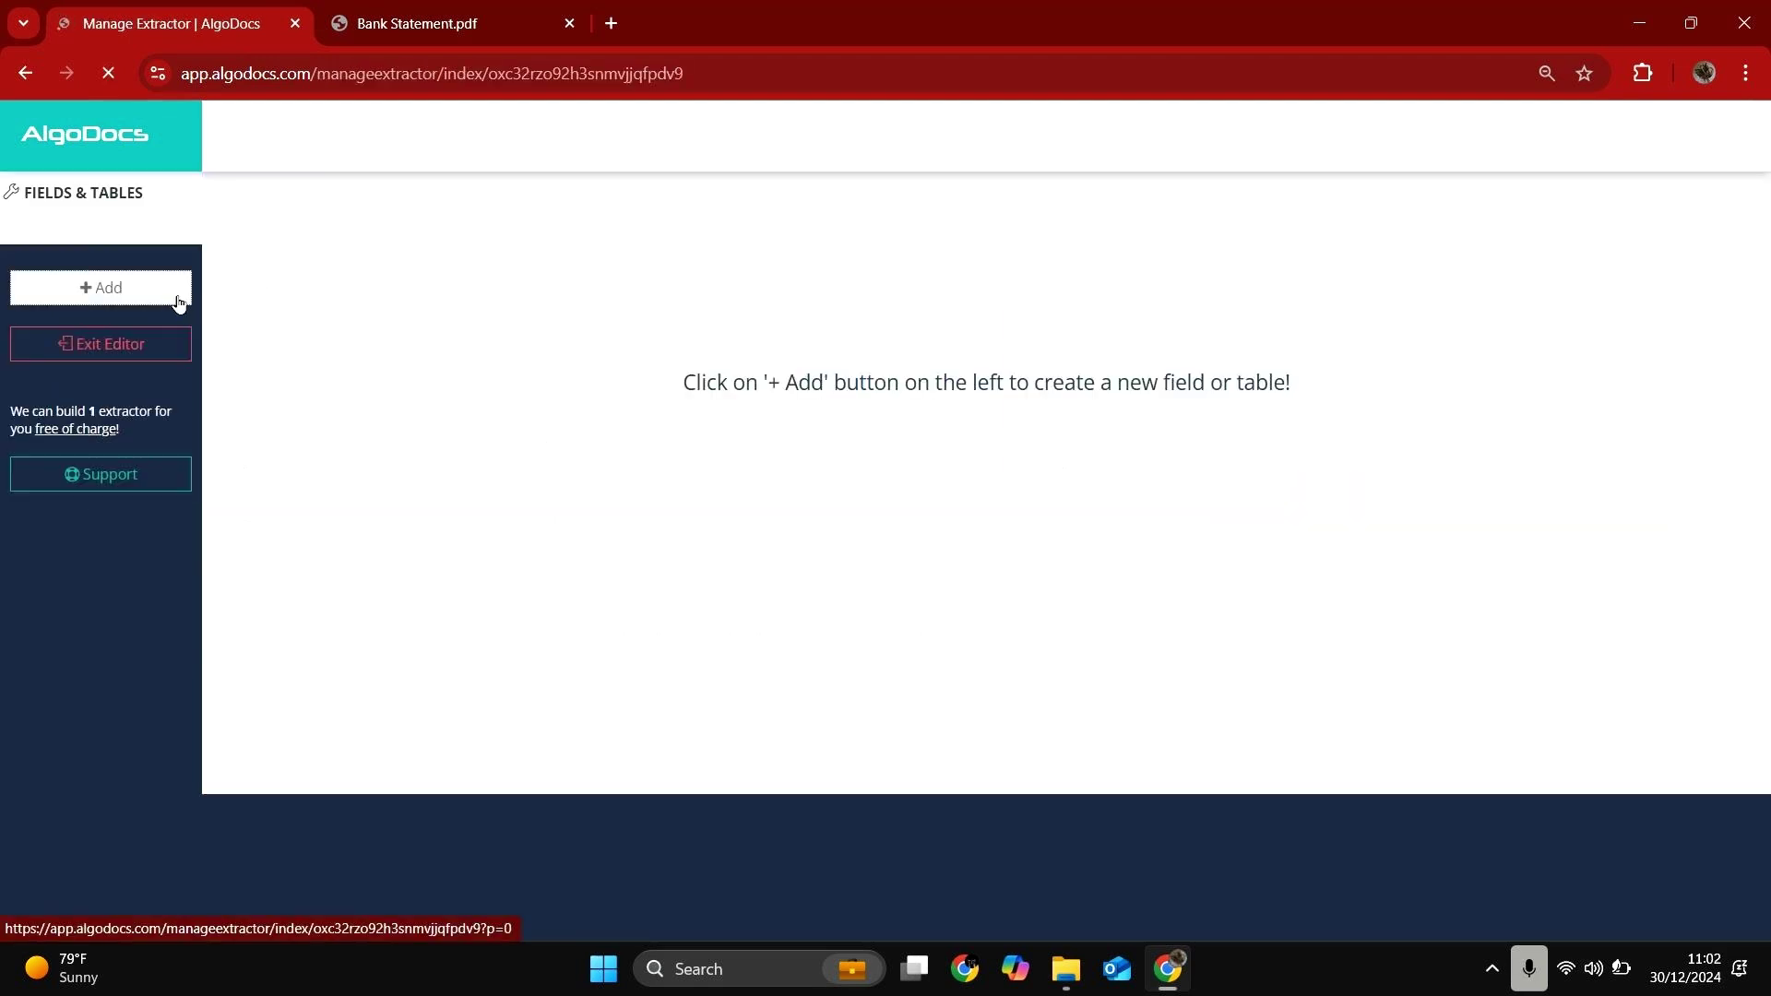
click(179, 301)
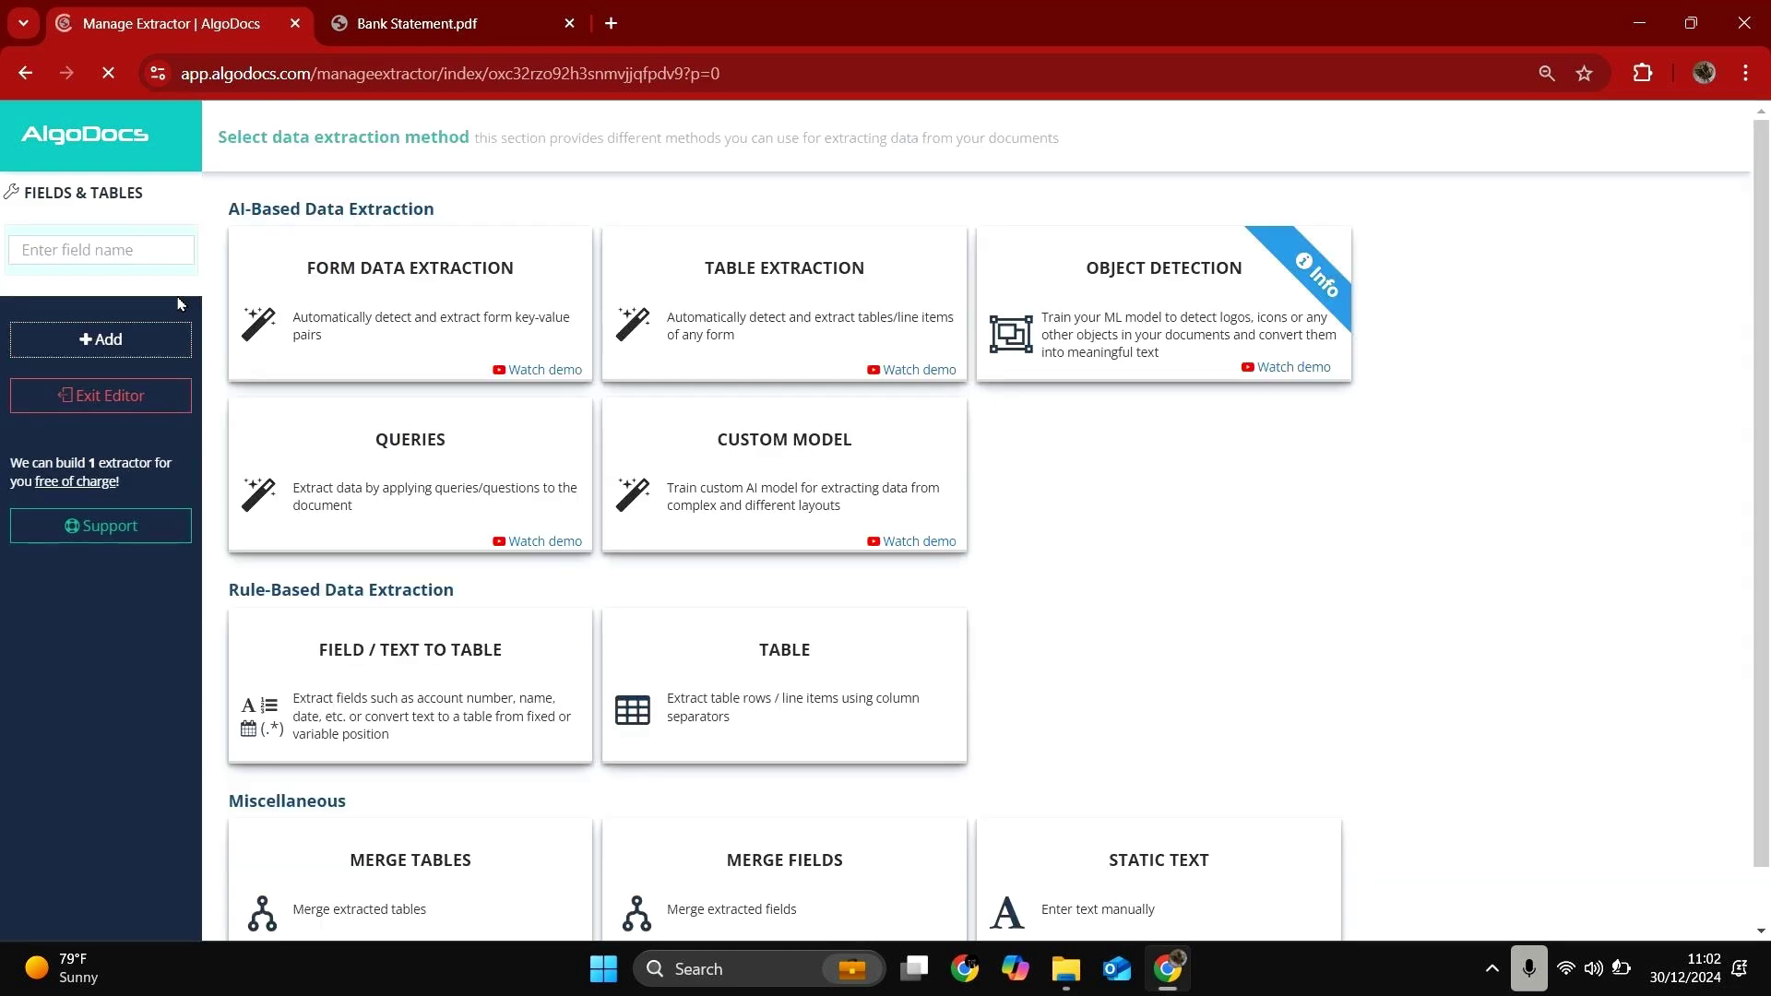
click(308, 291)
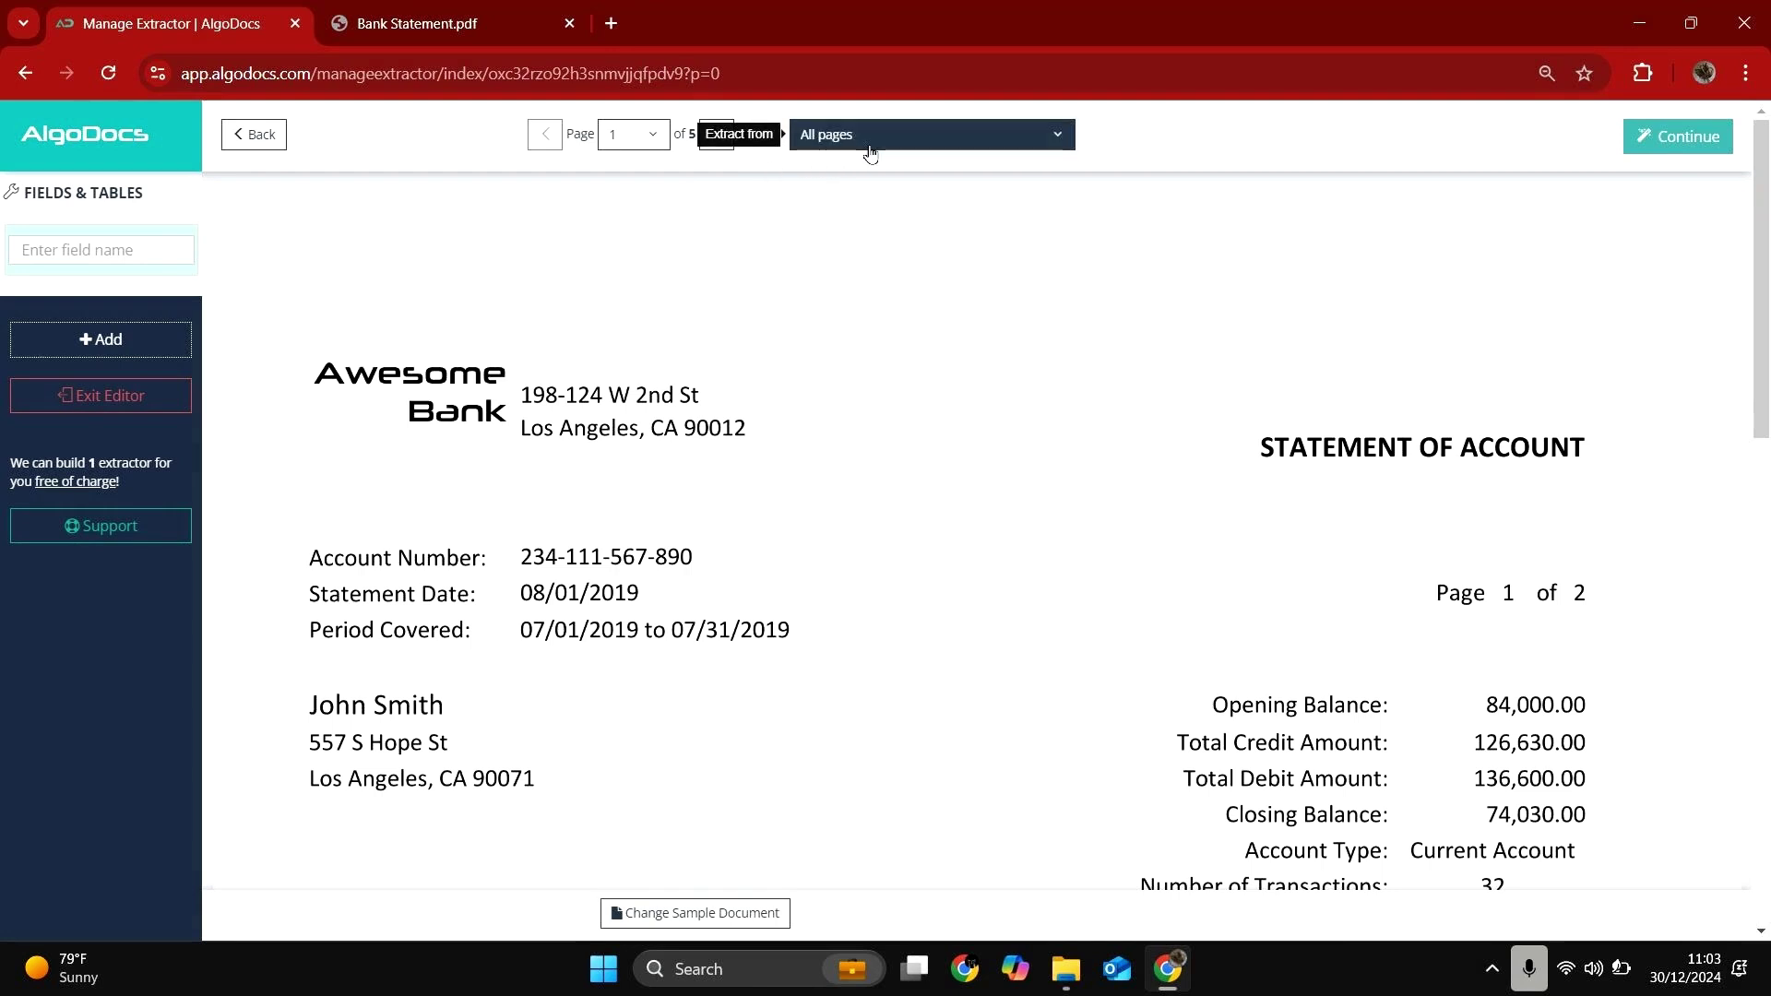
- Extract from a range of pages based on contents, beginning where the page contains the value "Account Number"
click(826, 139)
click(885, 322)
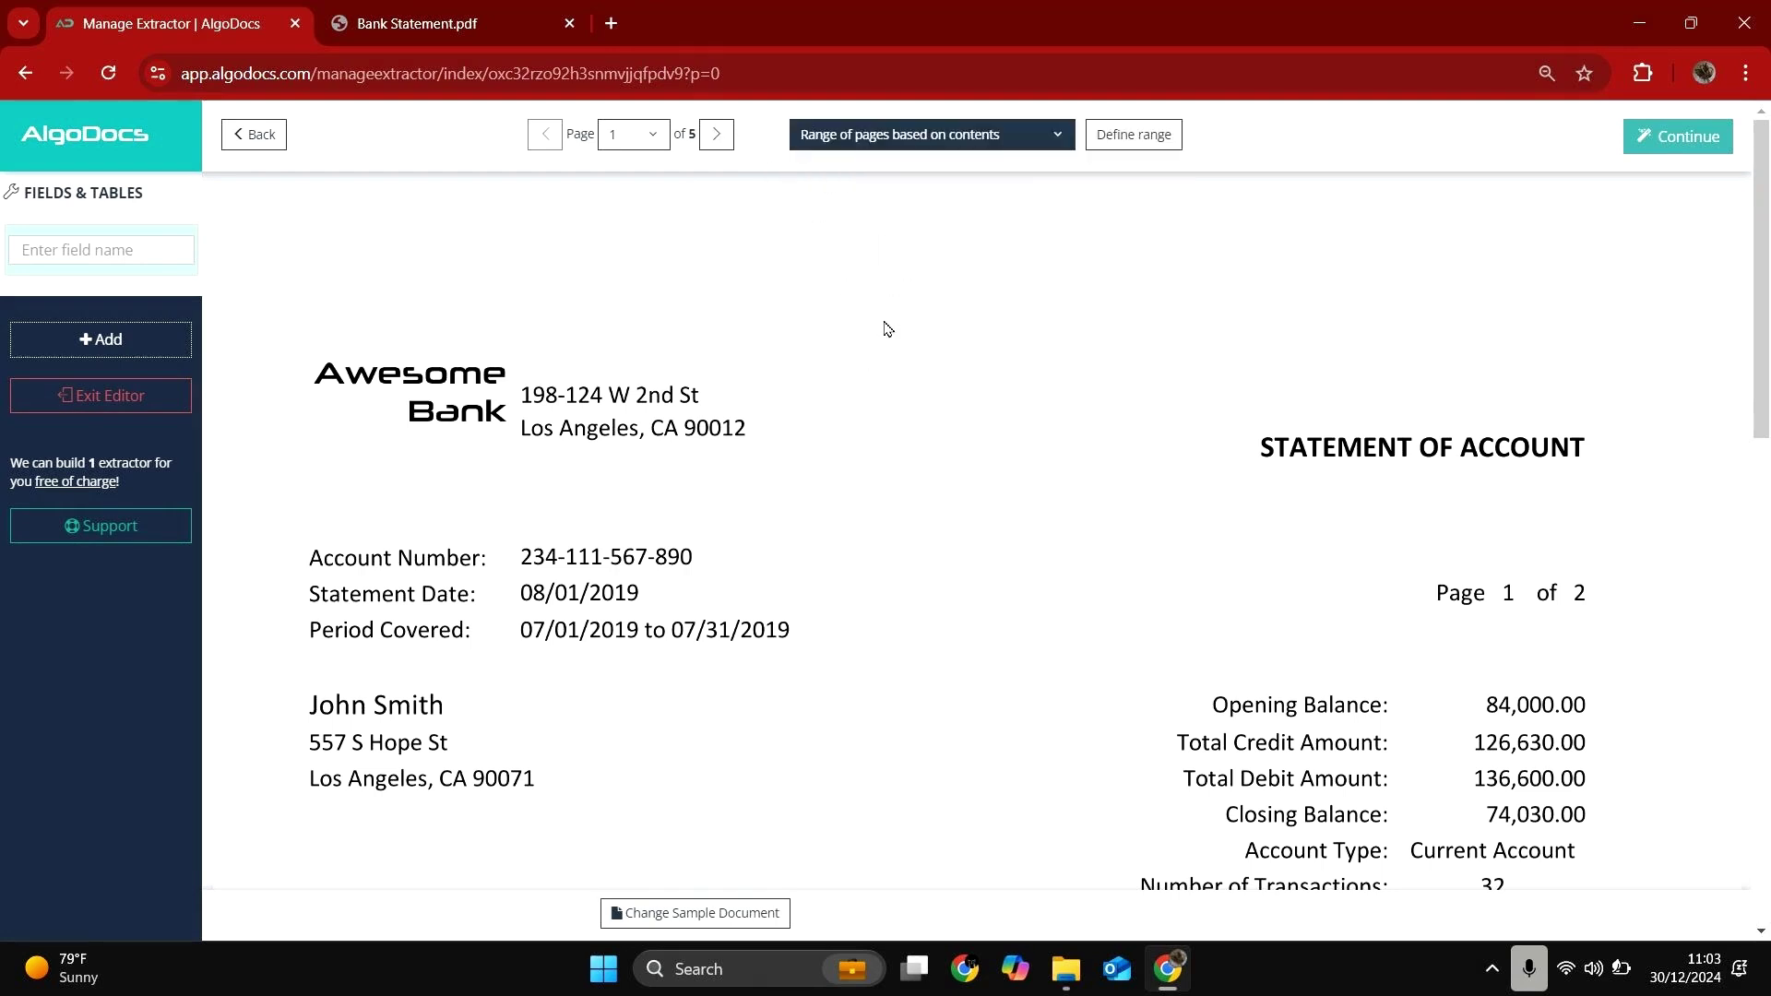
click(1113, 136)
click(671, 295)
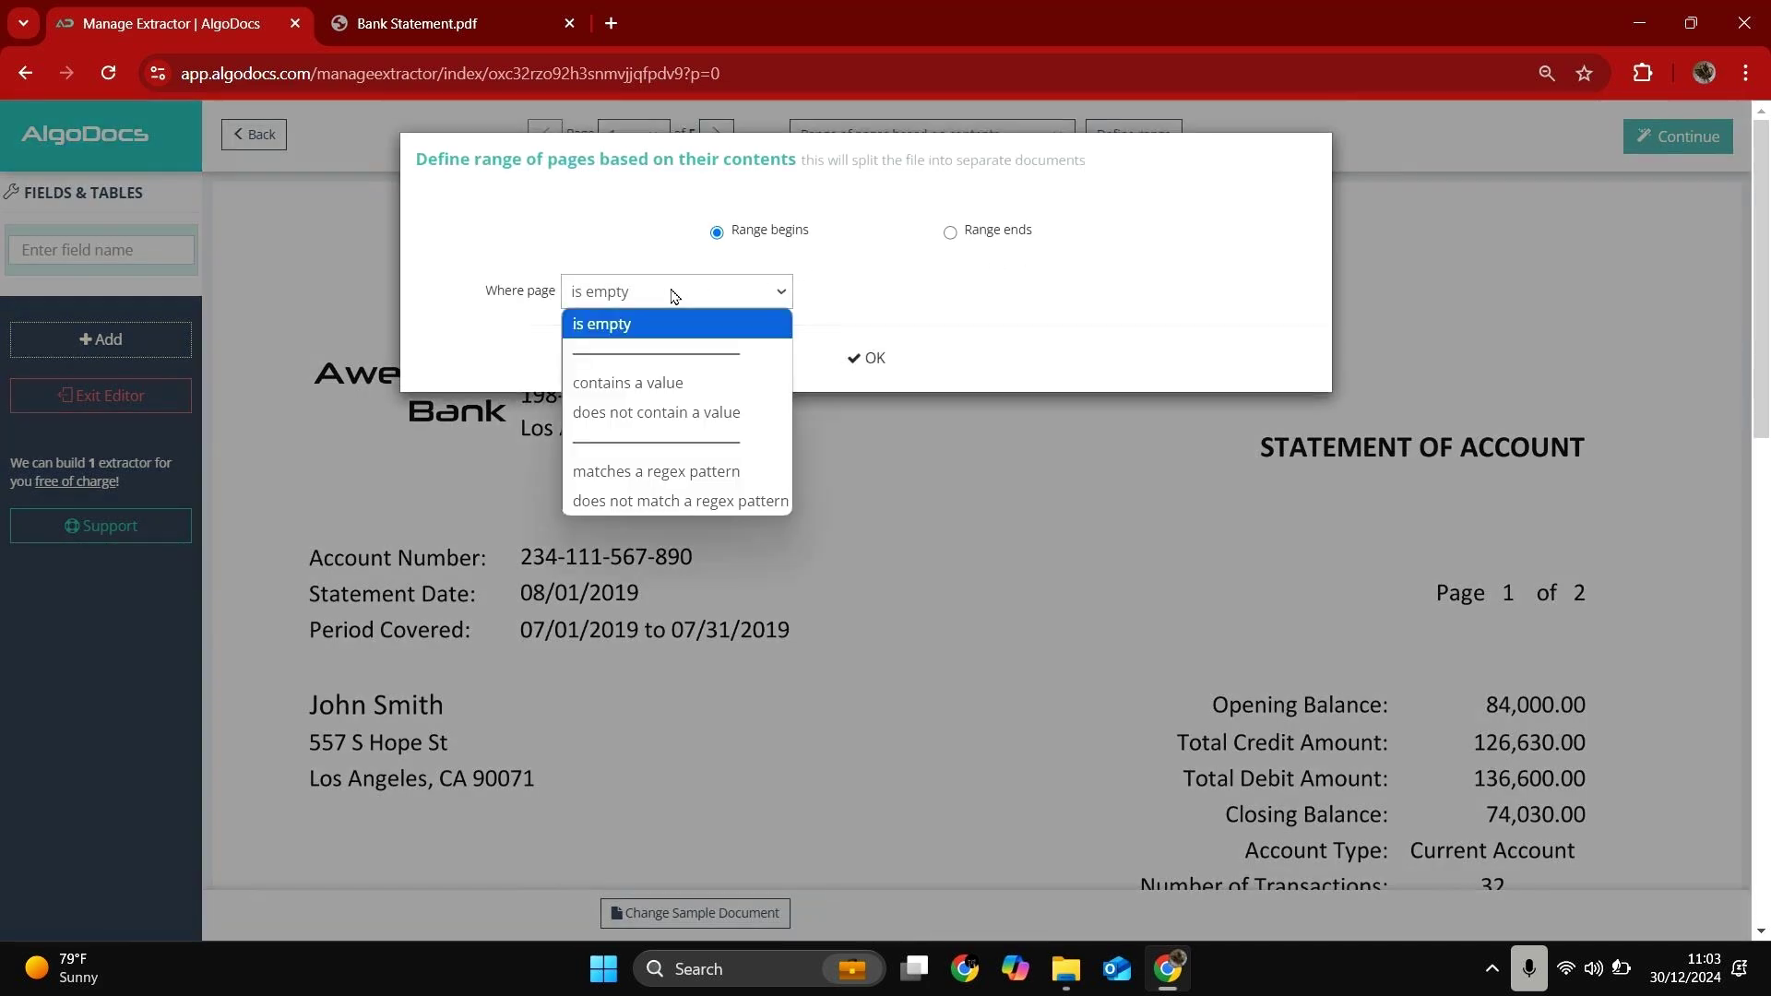
click(666, 393)
click(903, 295)
text(Account Number)
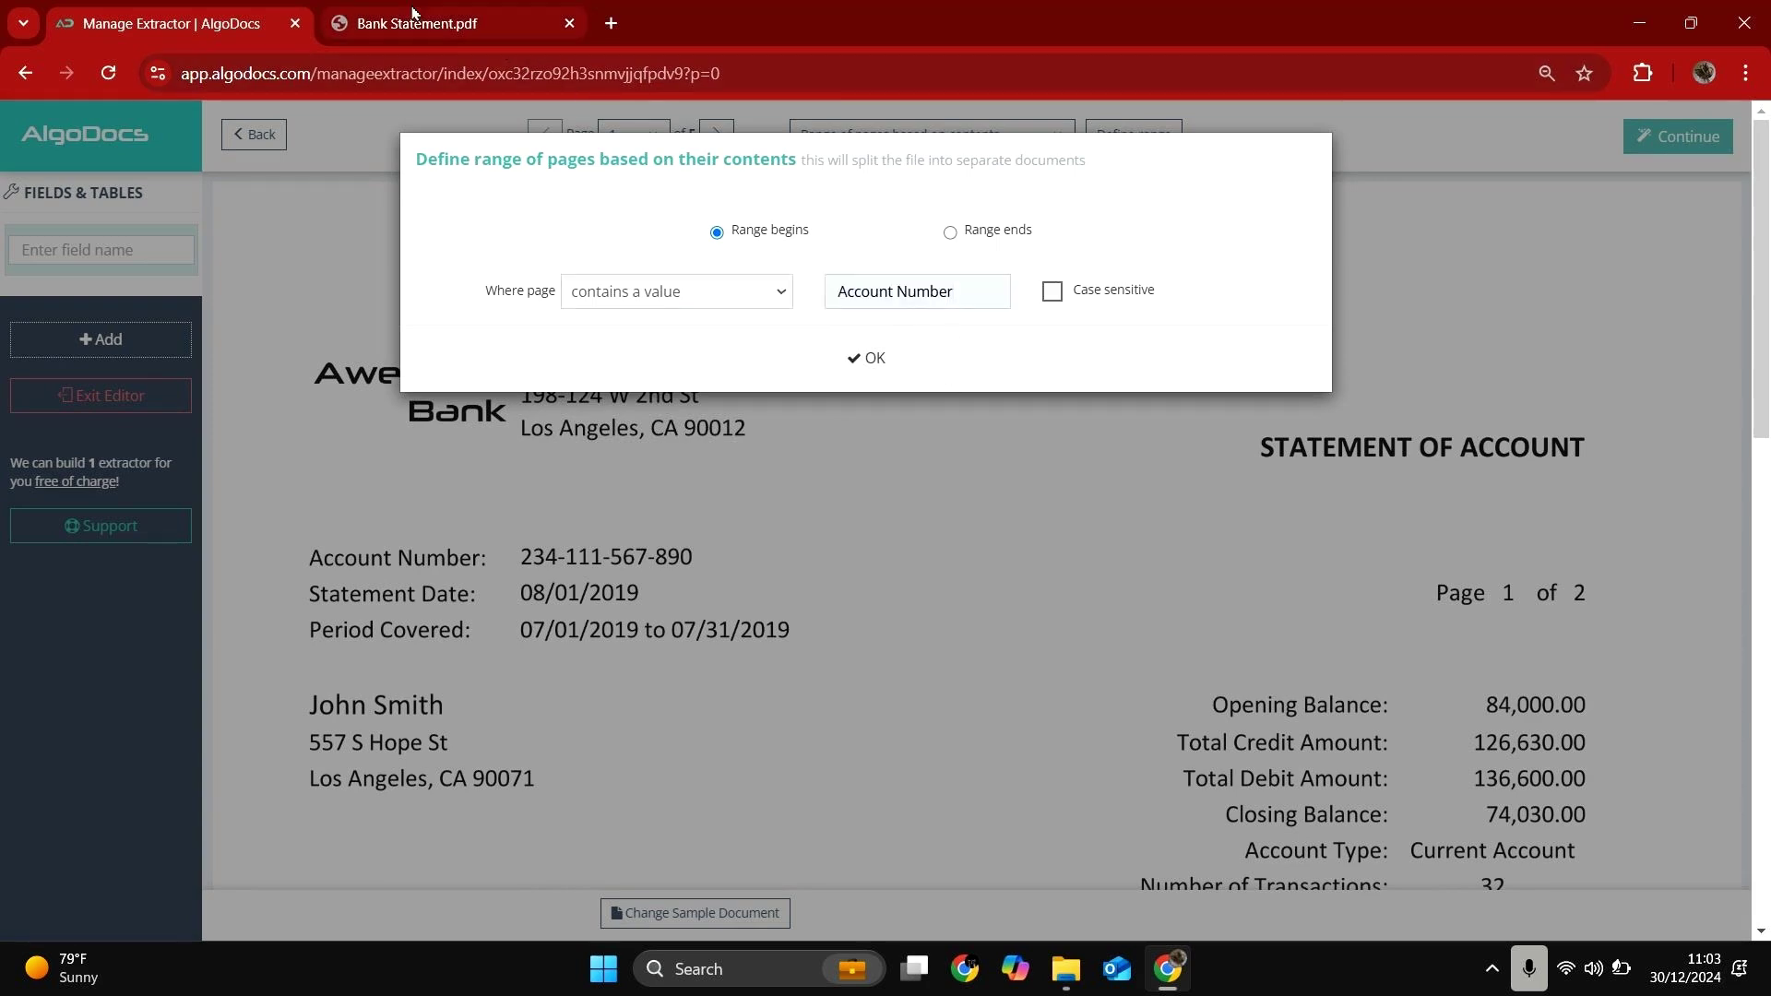
- Locate the Account Number label on the first page of each statement in Bank Statement.pdf and copy the label text
click(442, 32)
scroll(927, 382, up, 1)
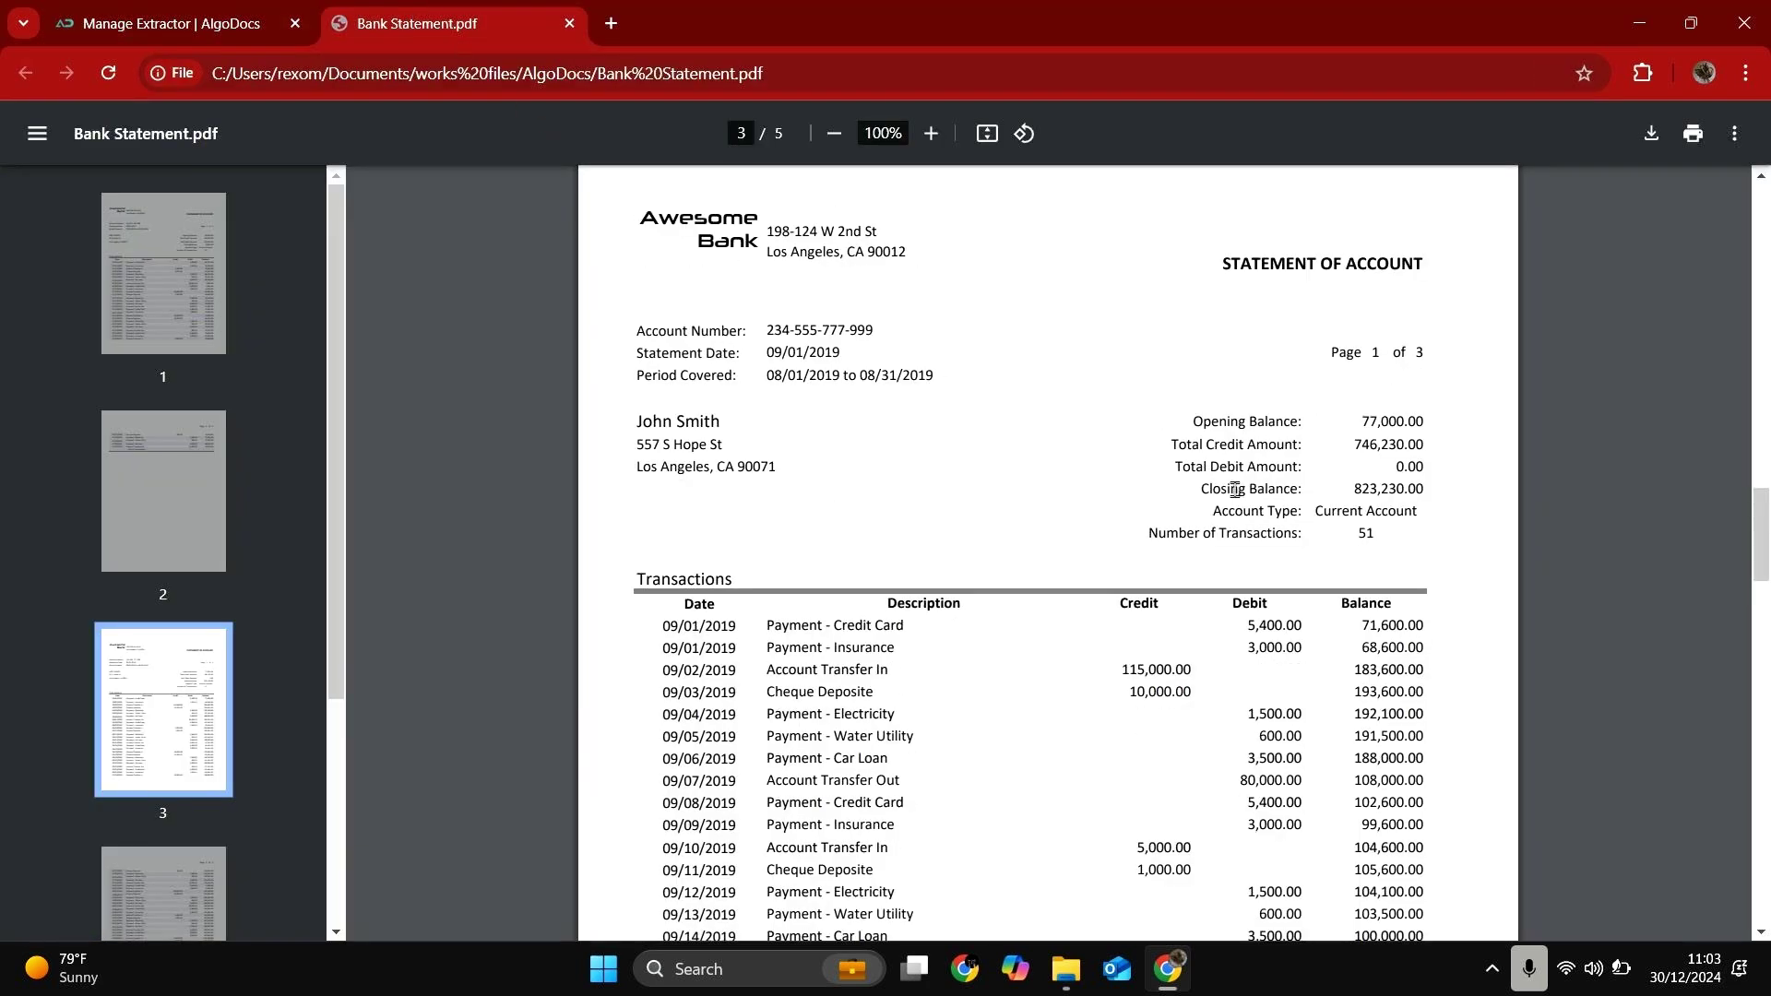
drag(643, 336, 746, 328)
key(ctrl+c)
key(Home)
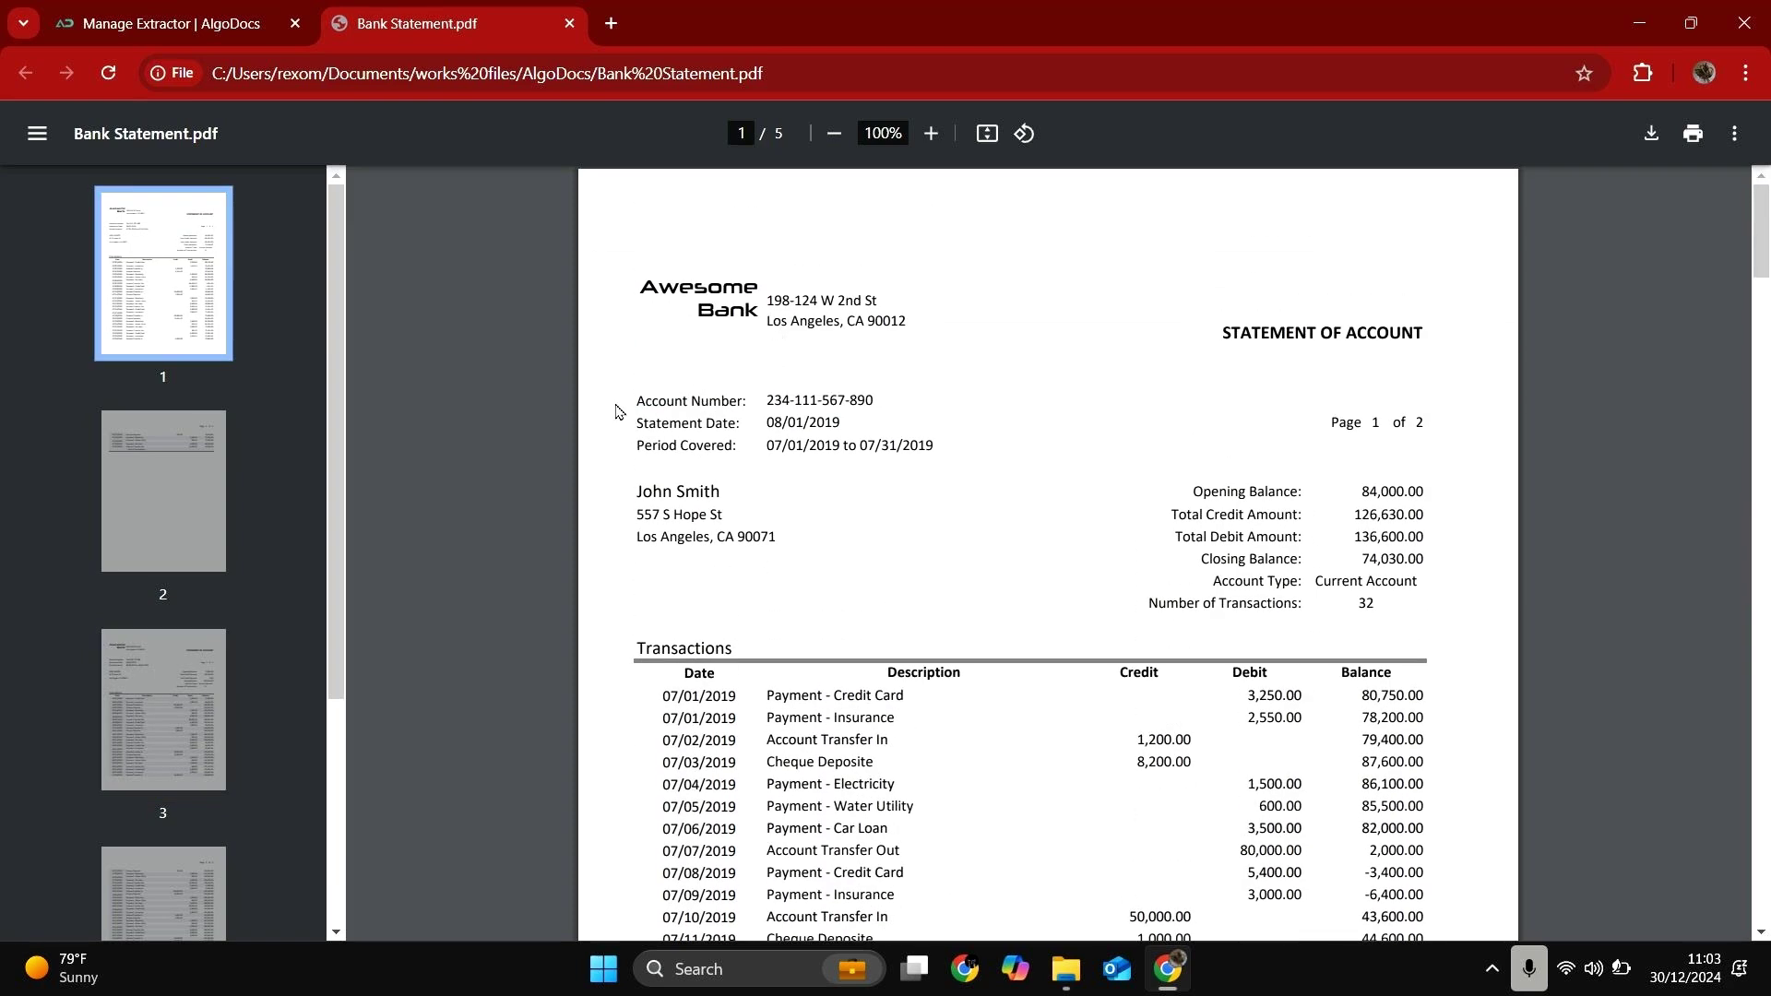
double_click(636, 402)
scroll(815, 413, down, 20)
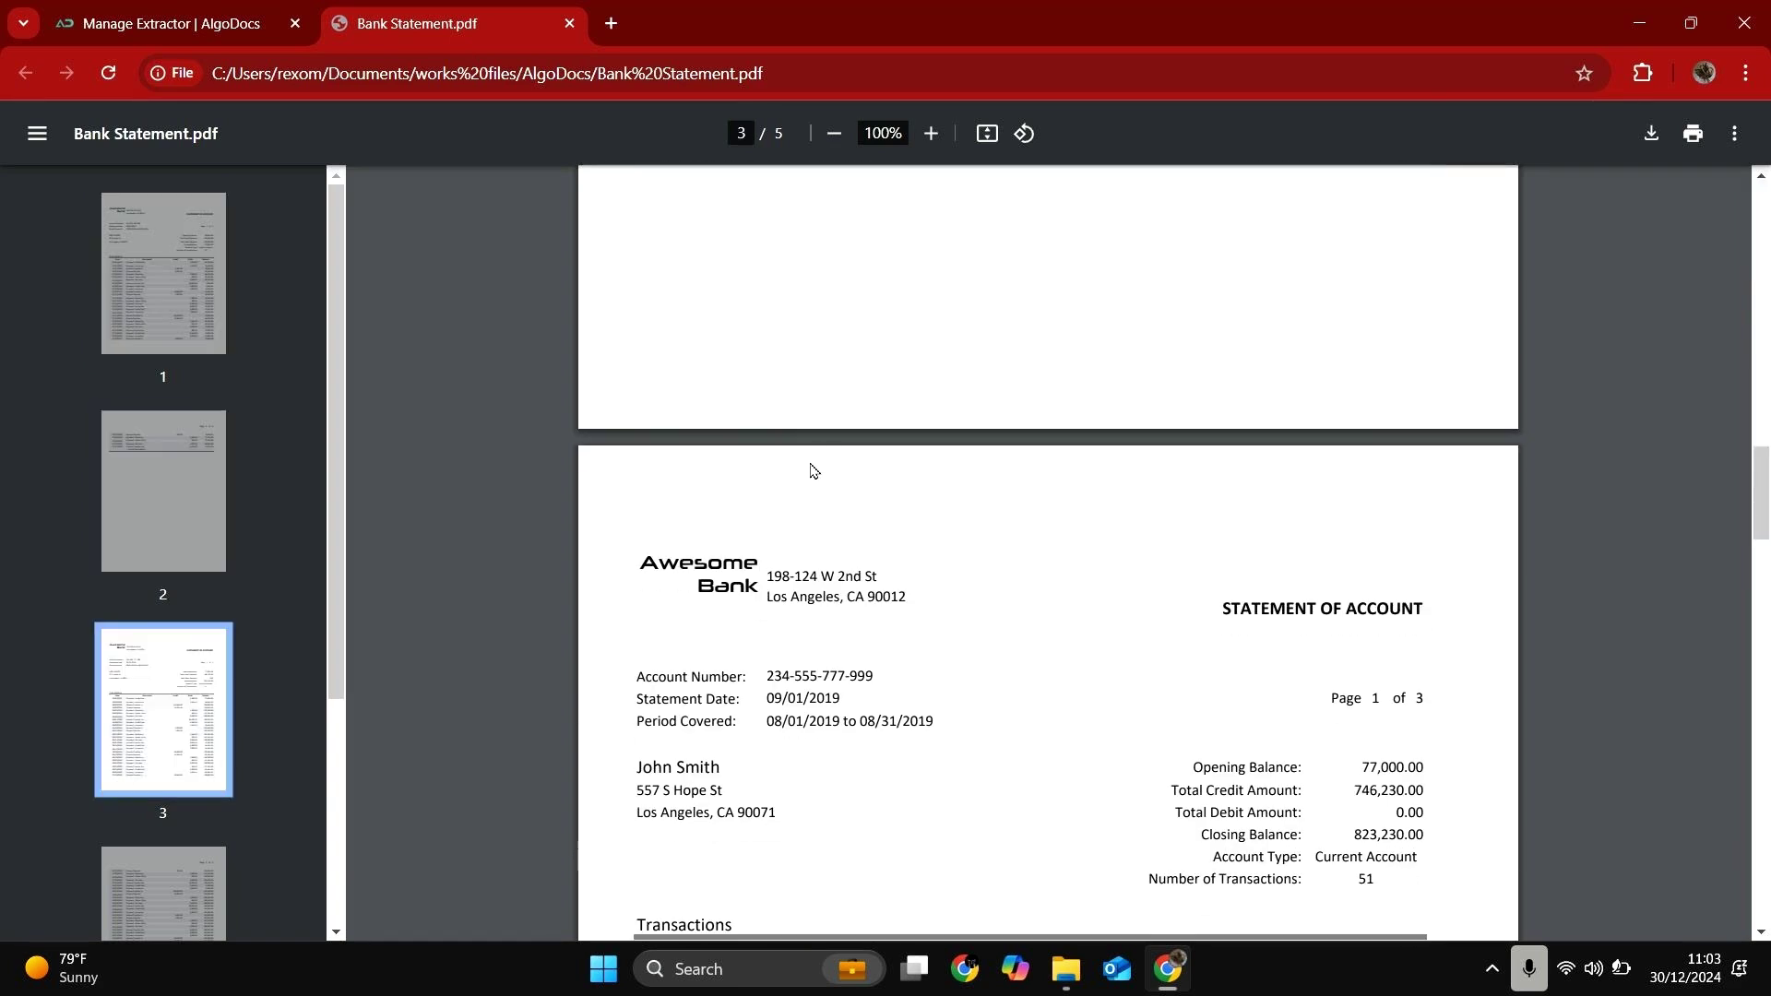
scroll(811, 553, down, 1)
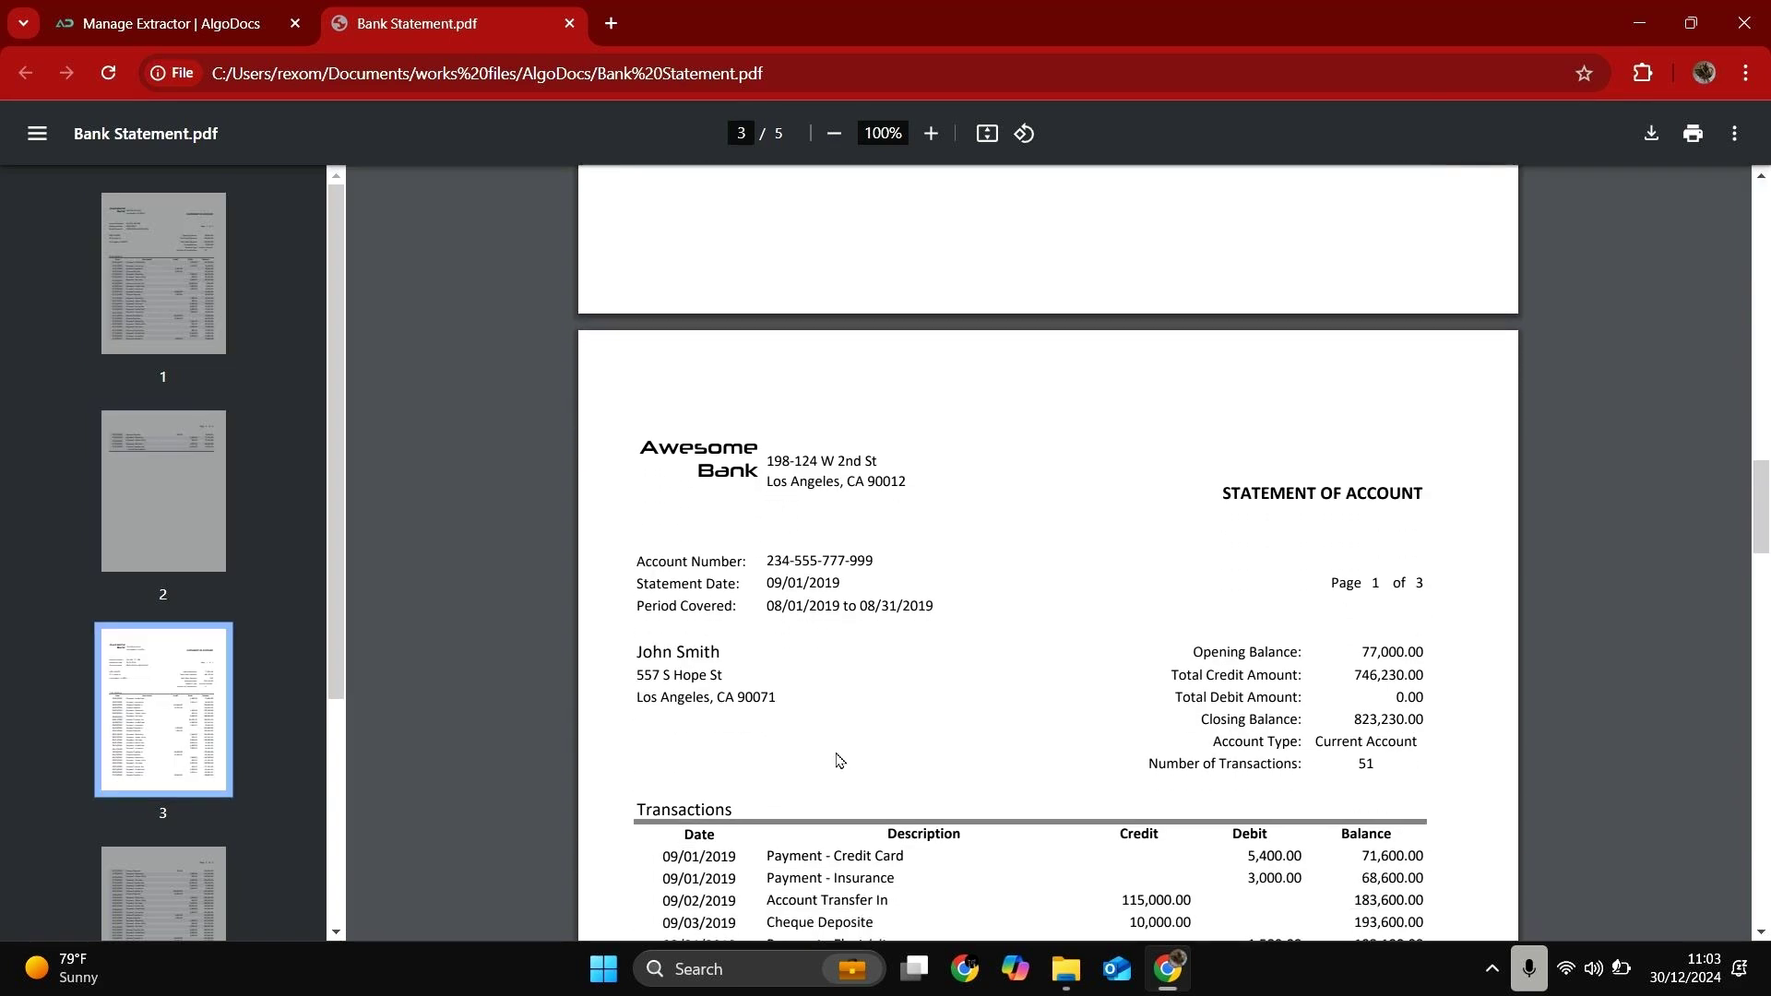
- Return to the extractor, accept the page range definition and continue to refining the extracted data
click(194, 19)
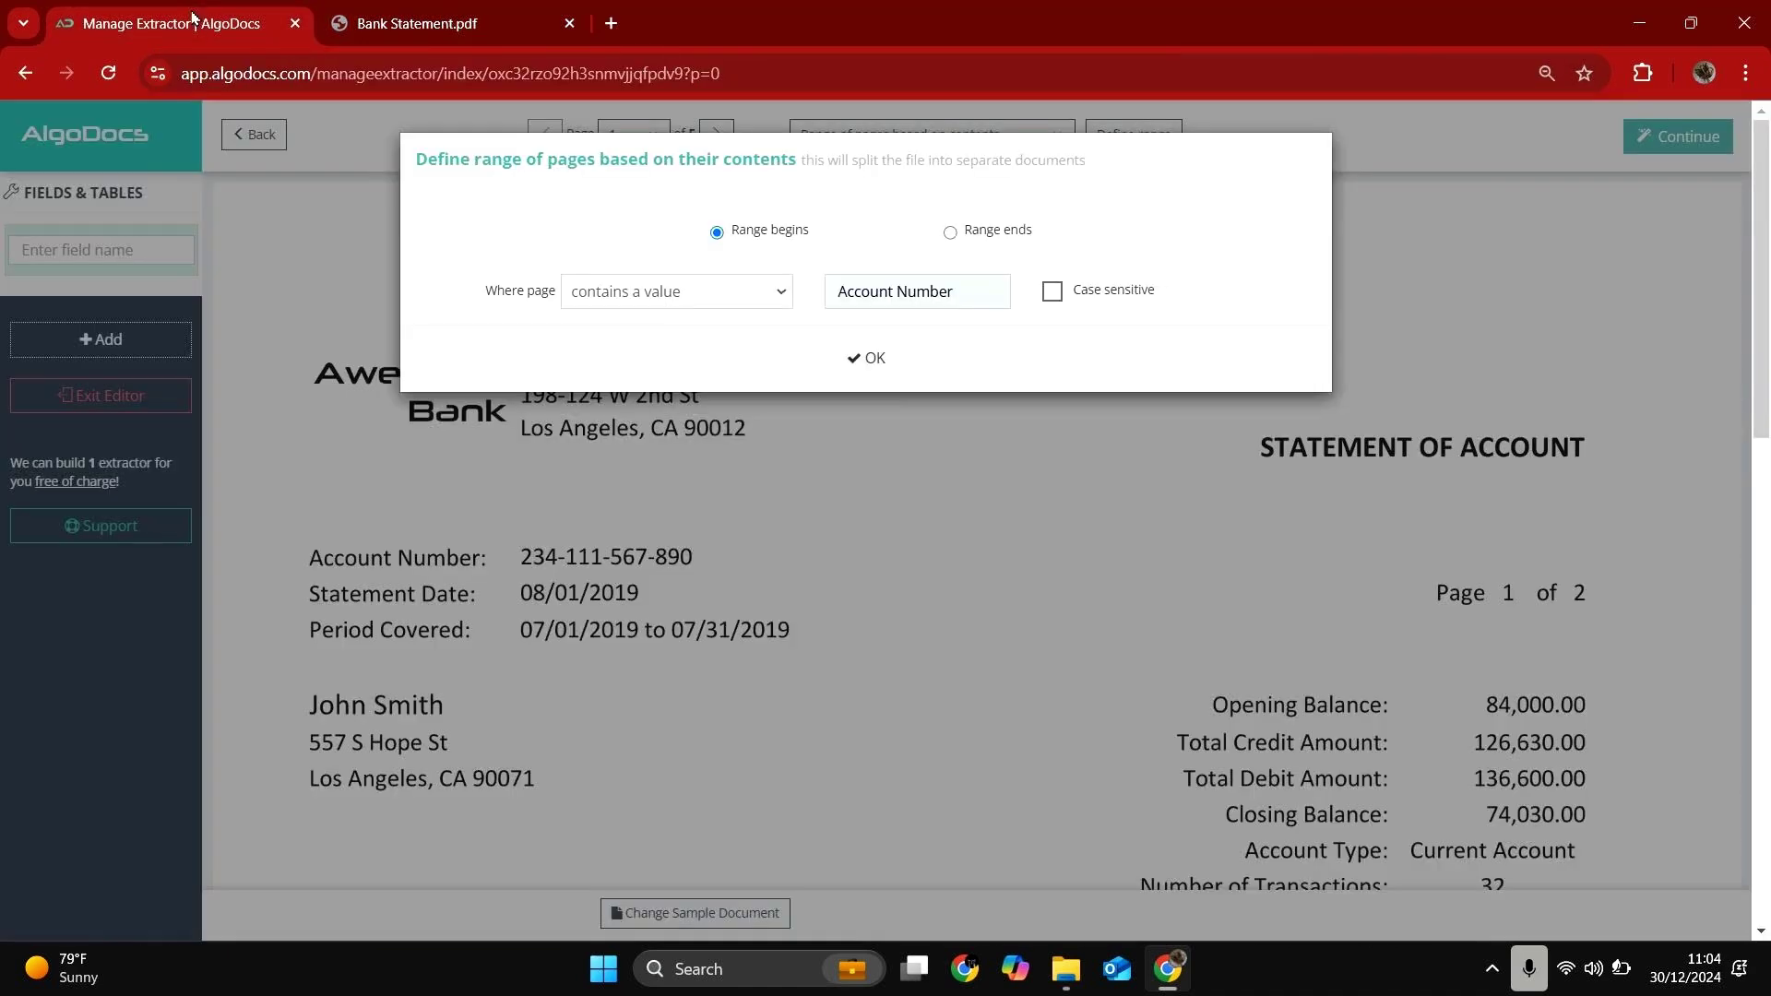
click(873, 362)
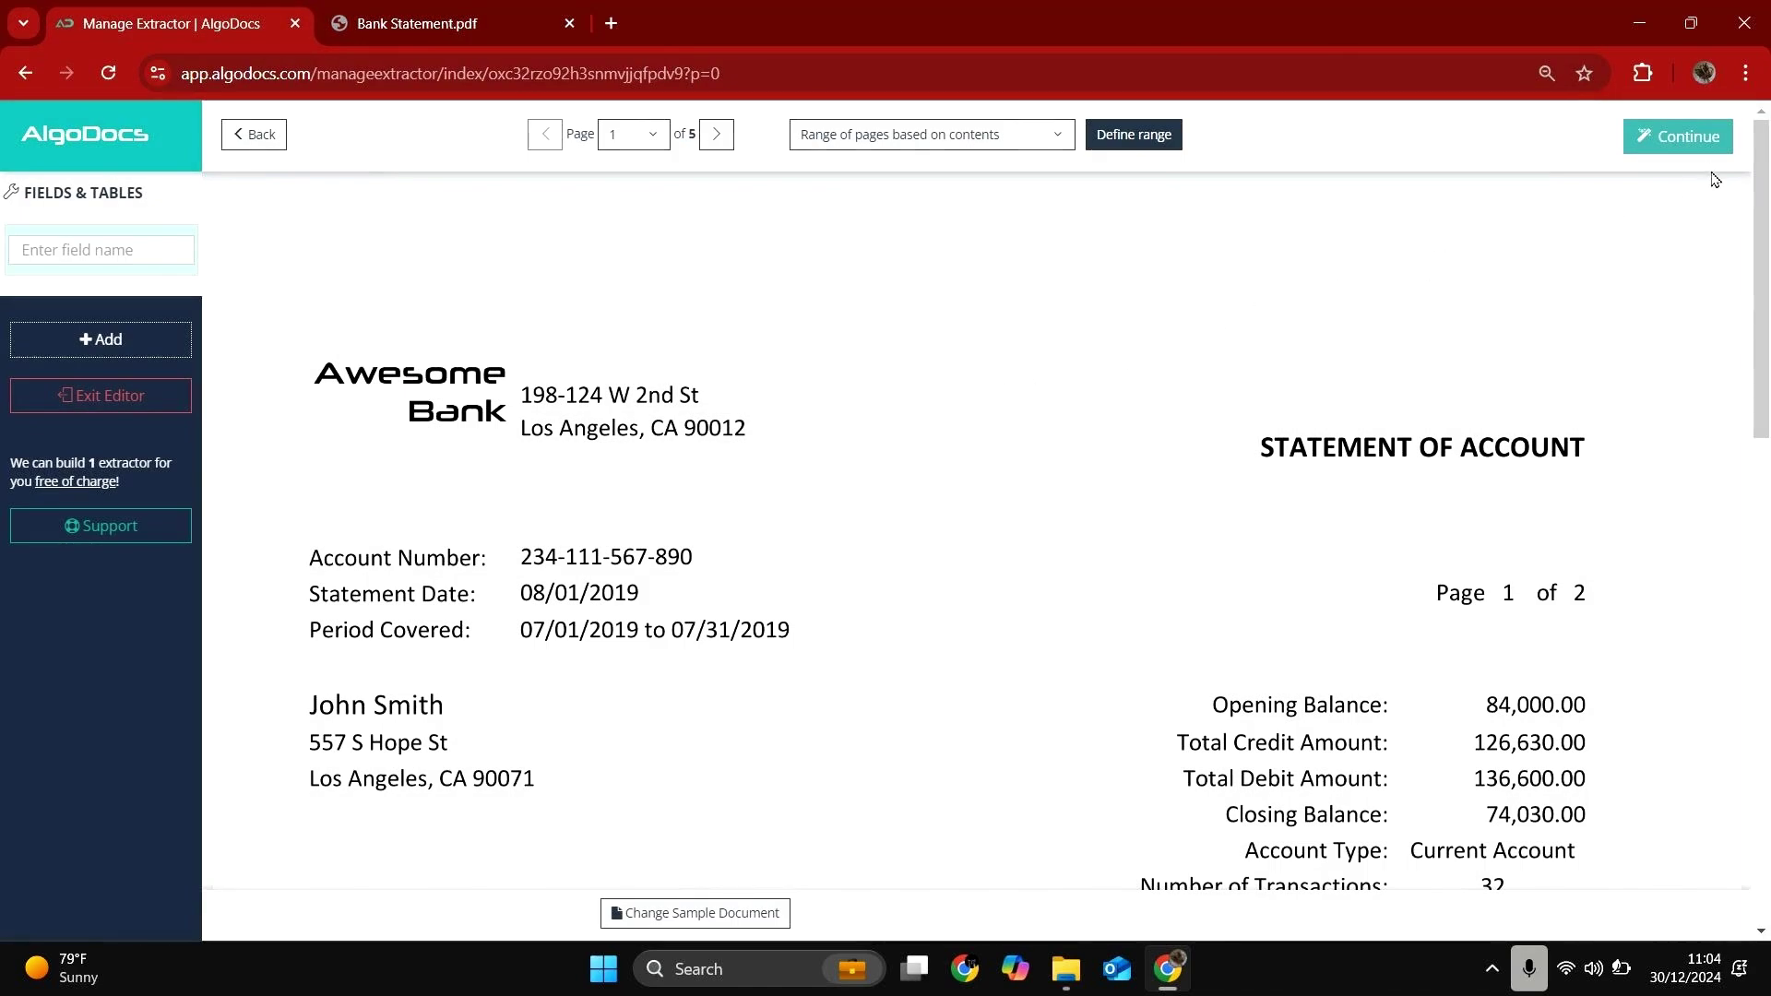
click(1685, 148)
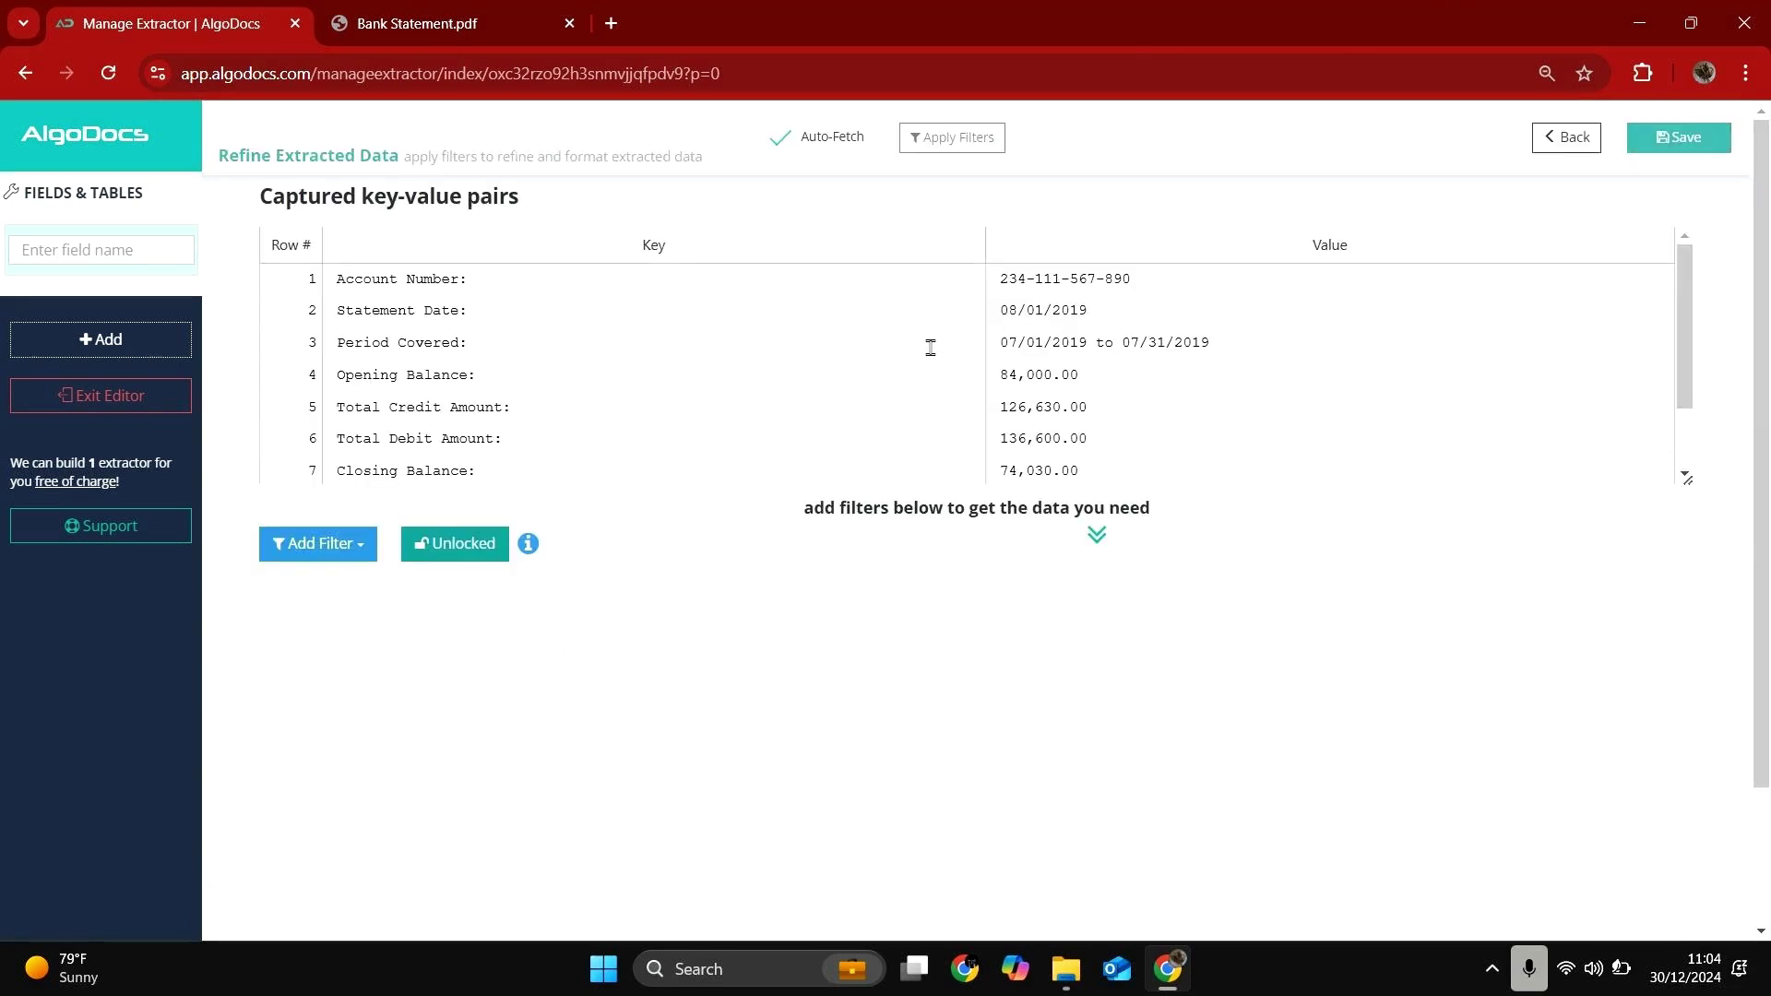
- Add a Keep Rows filter that keeps rows where column 1 contains the value "Account Number"
drag(353, 278, 468, 274)
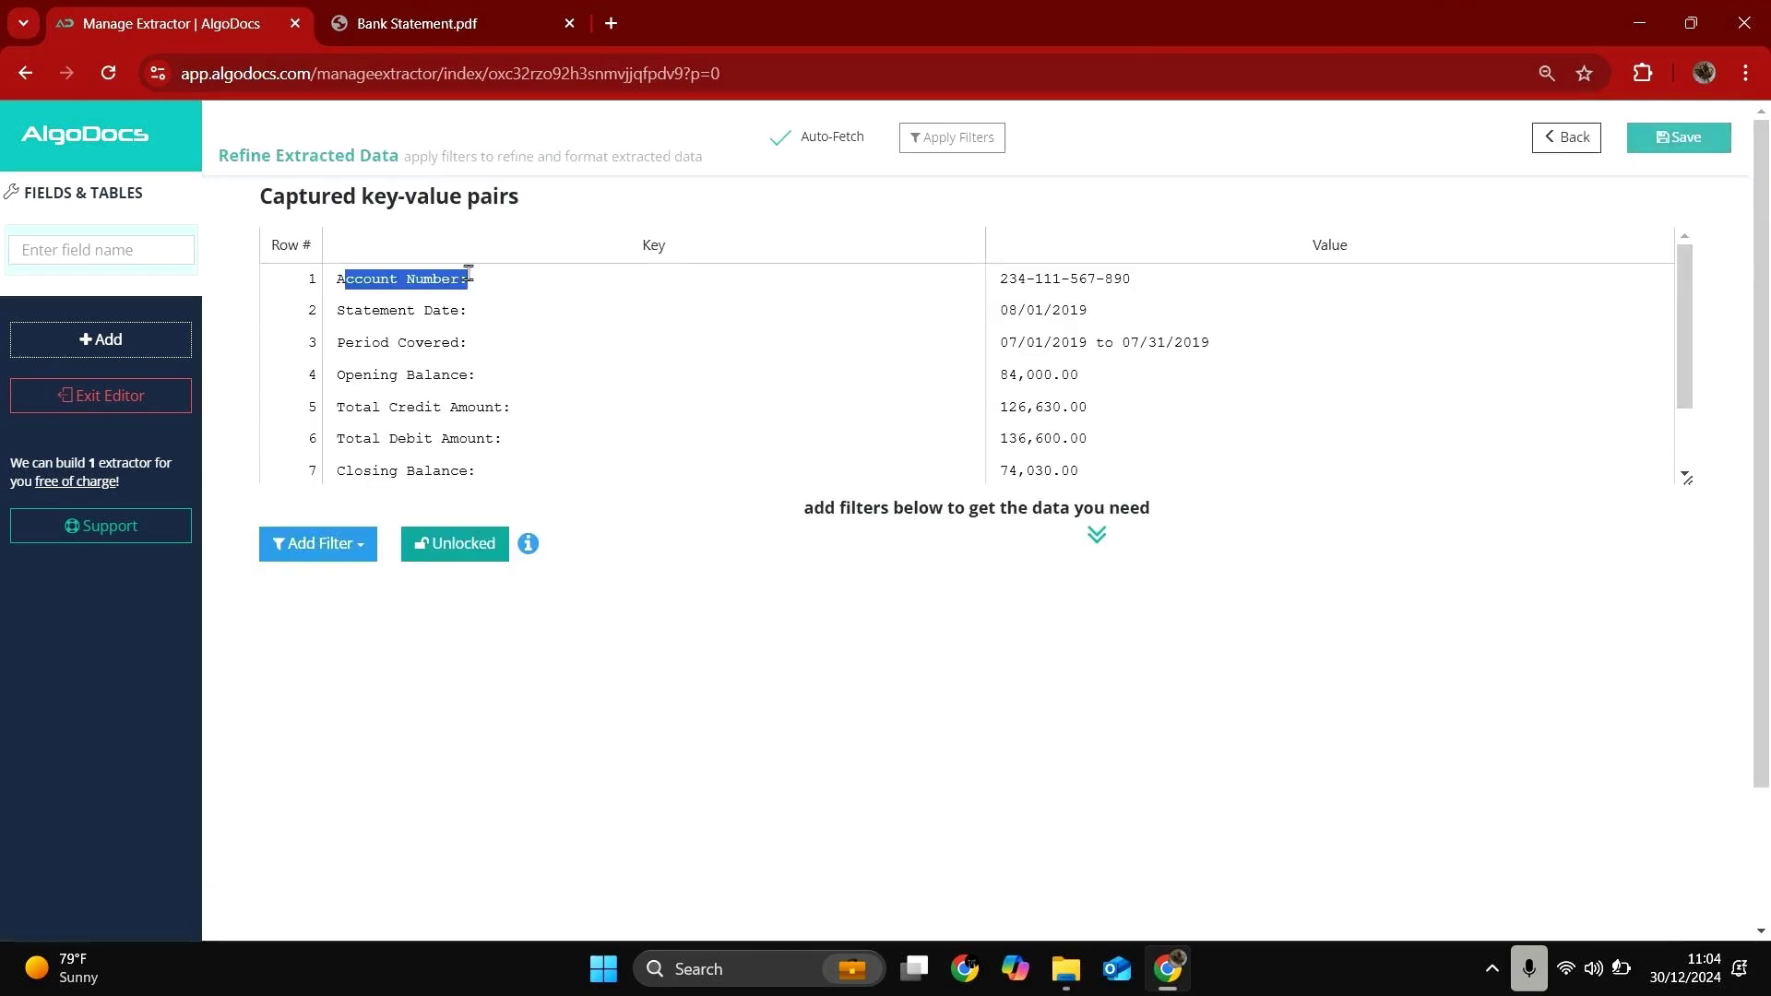
click(473, 361)
click(320, 546)
mouse_move(388, 595)
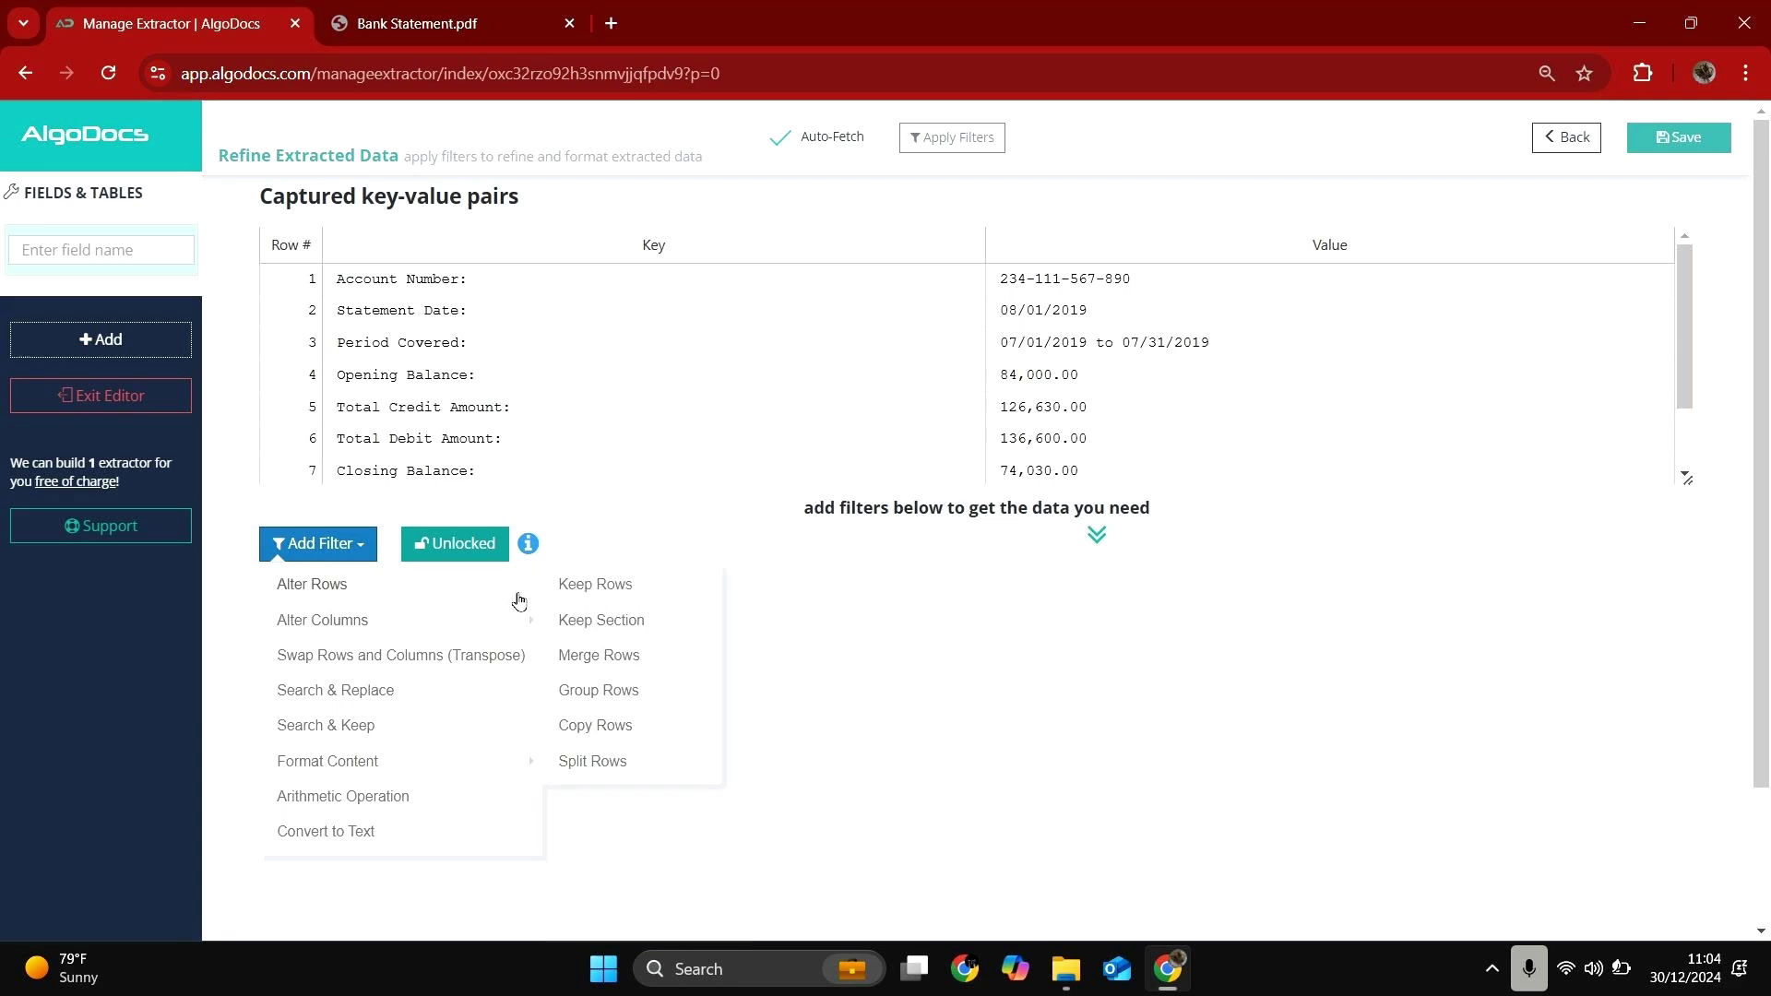
click(584, 600)
click(784, 605)
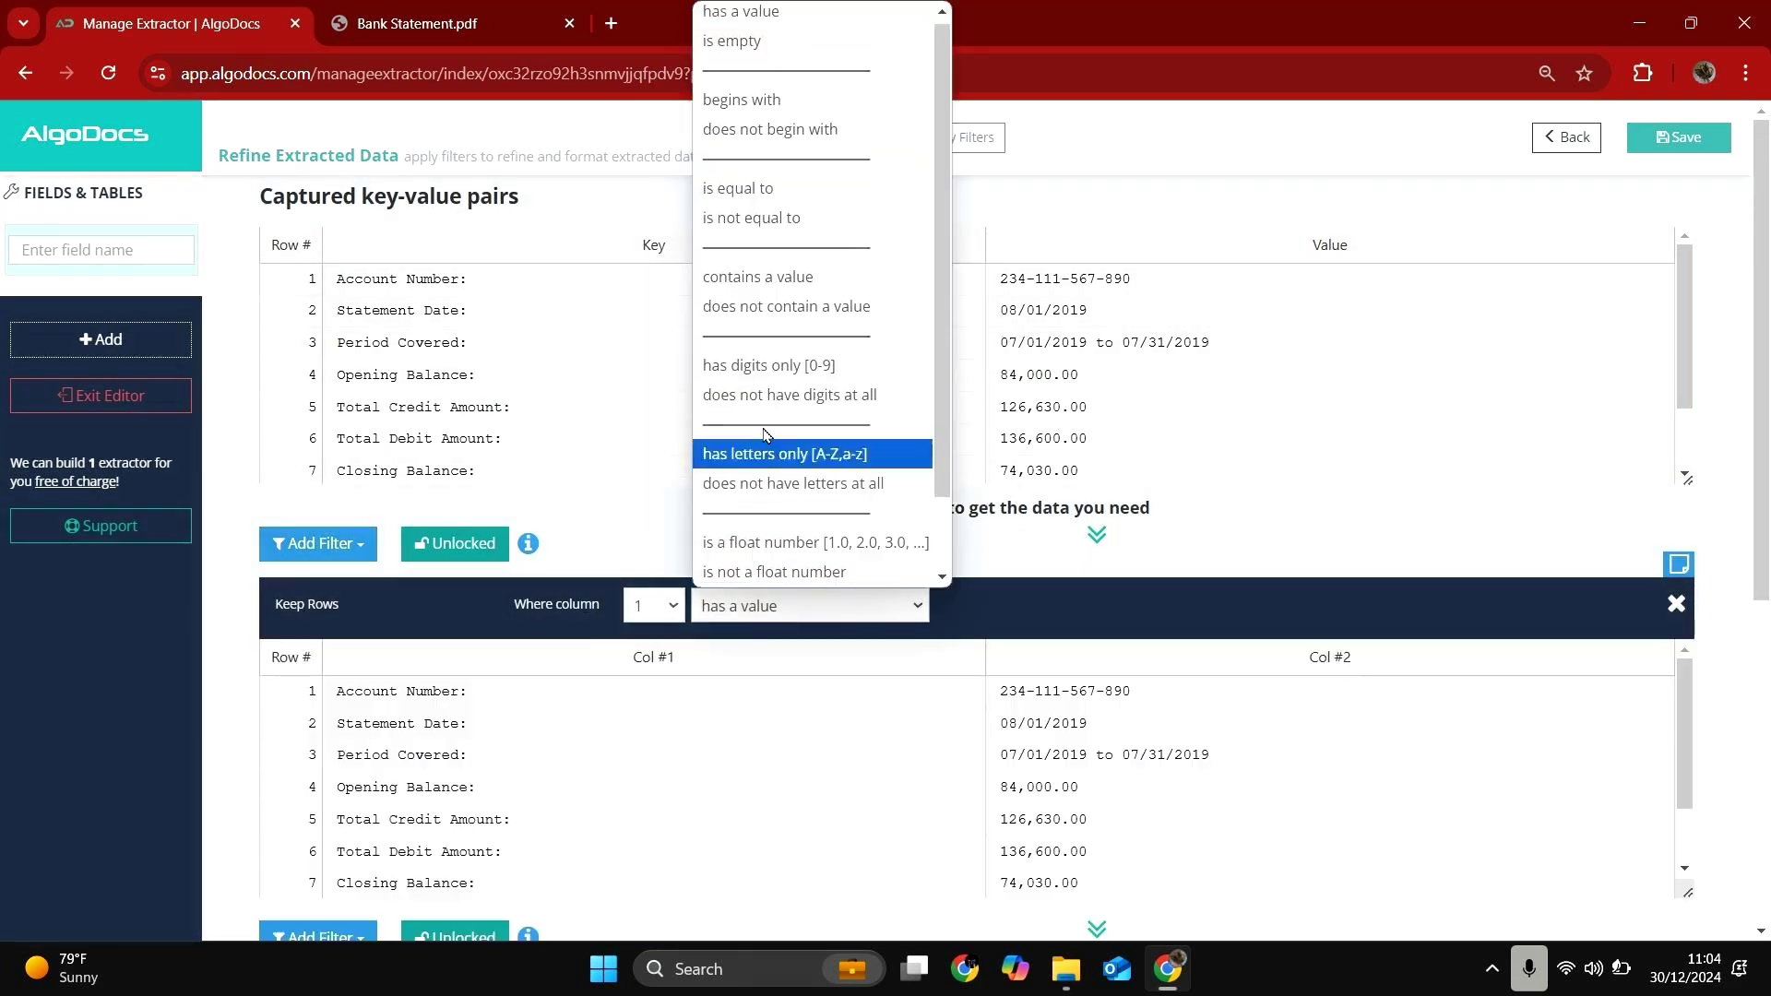
click(748, 277)
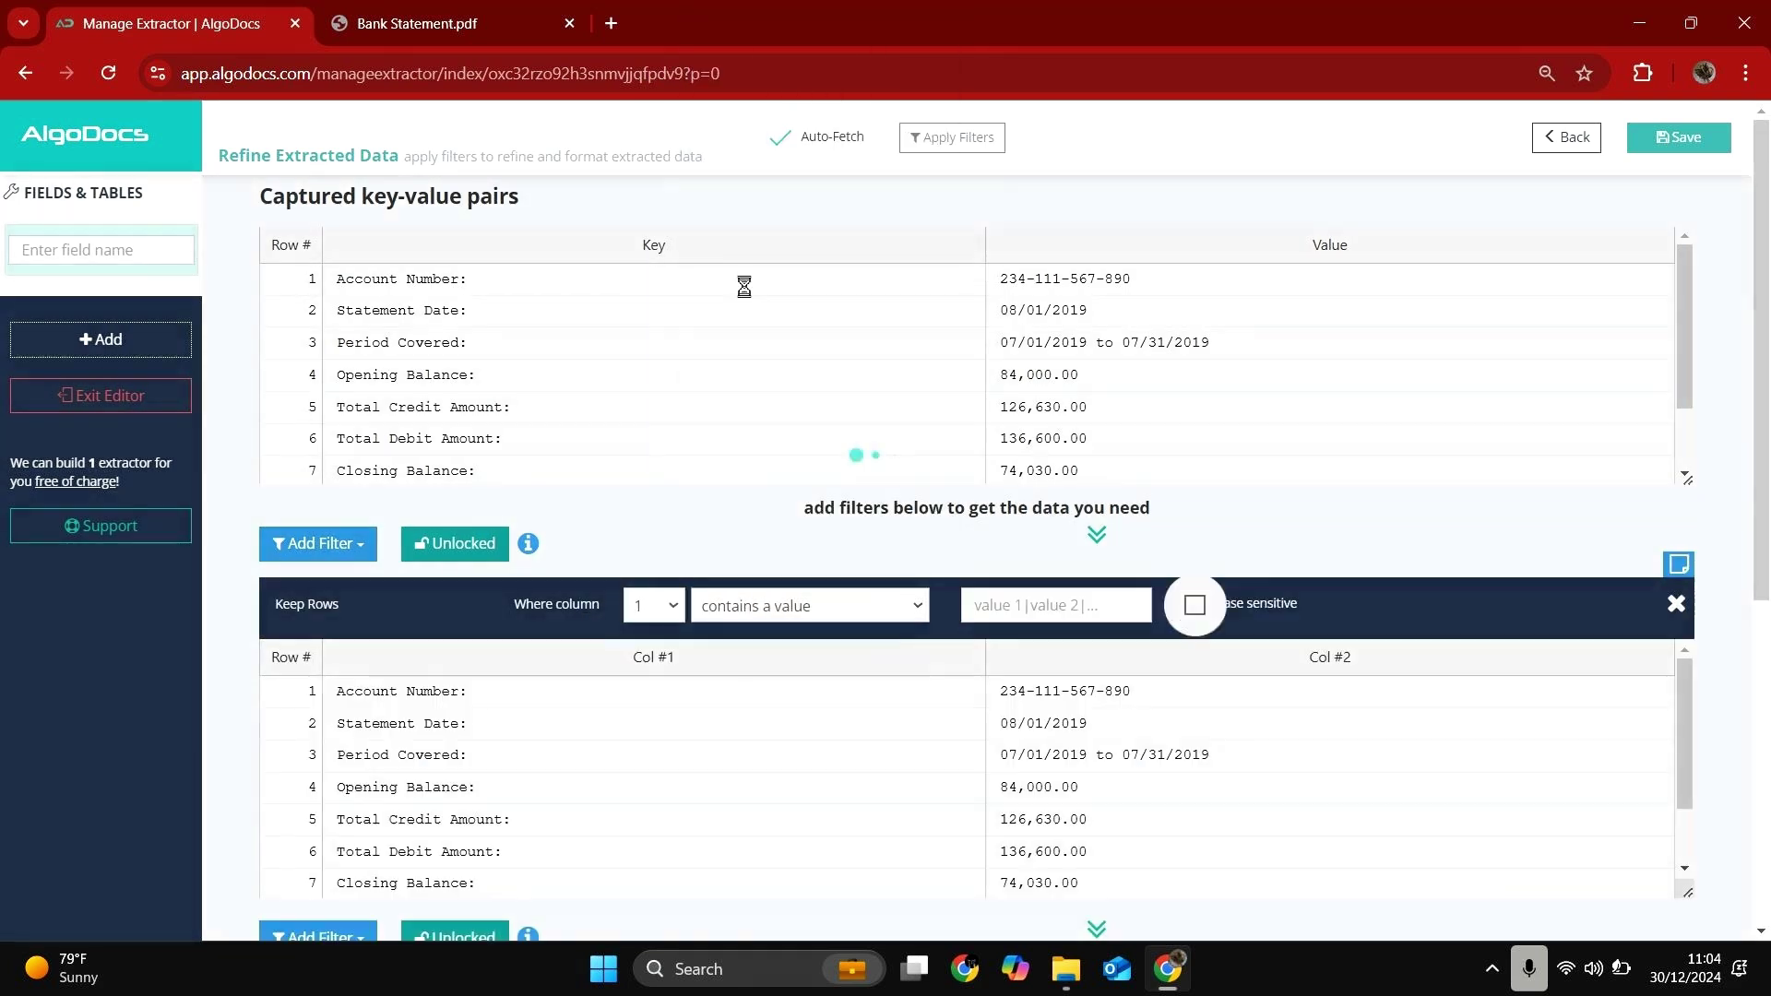
click(1036, 599)
key(ctrl+v)
- Add a Remove Specific Column filter after the Keep Rows filter to remove column 1
scroll(1227, 701, down, 1)
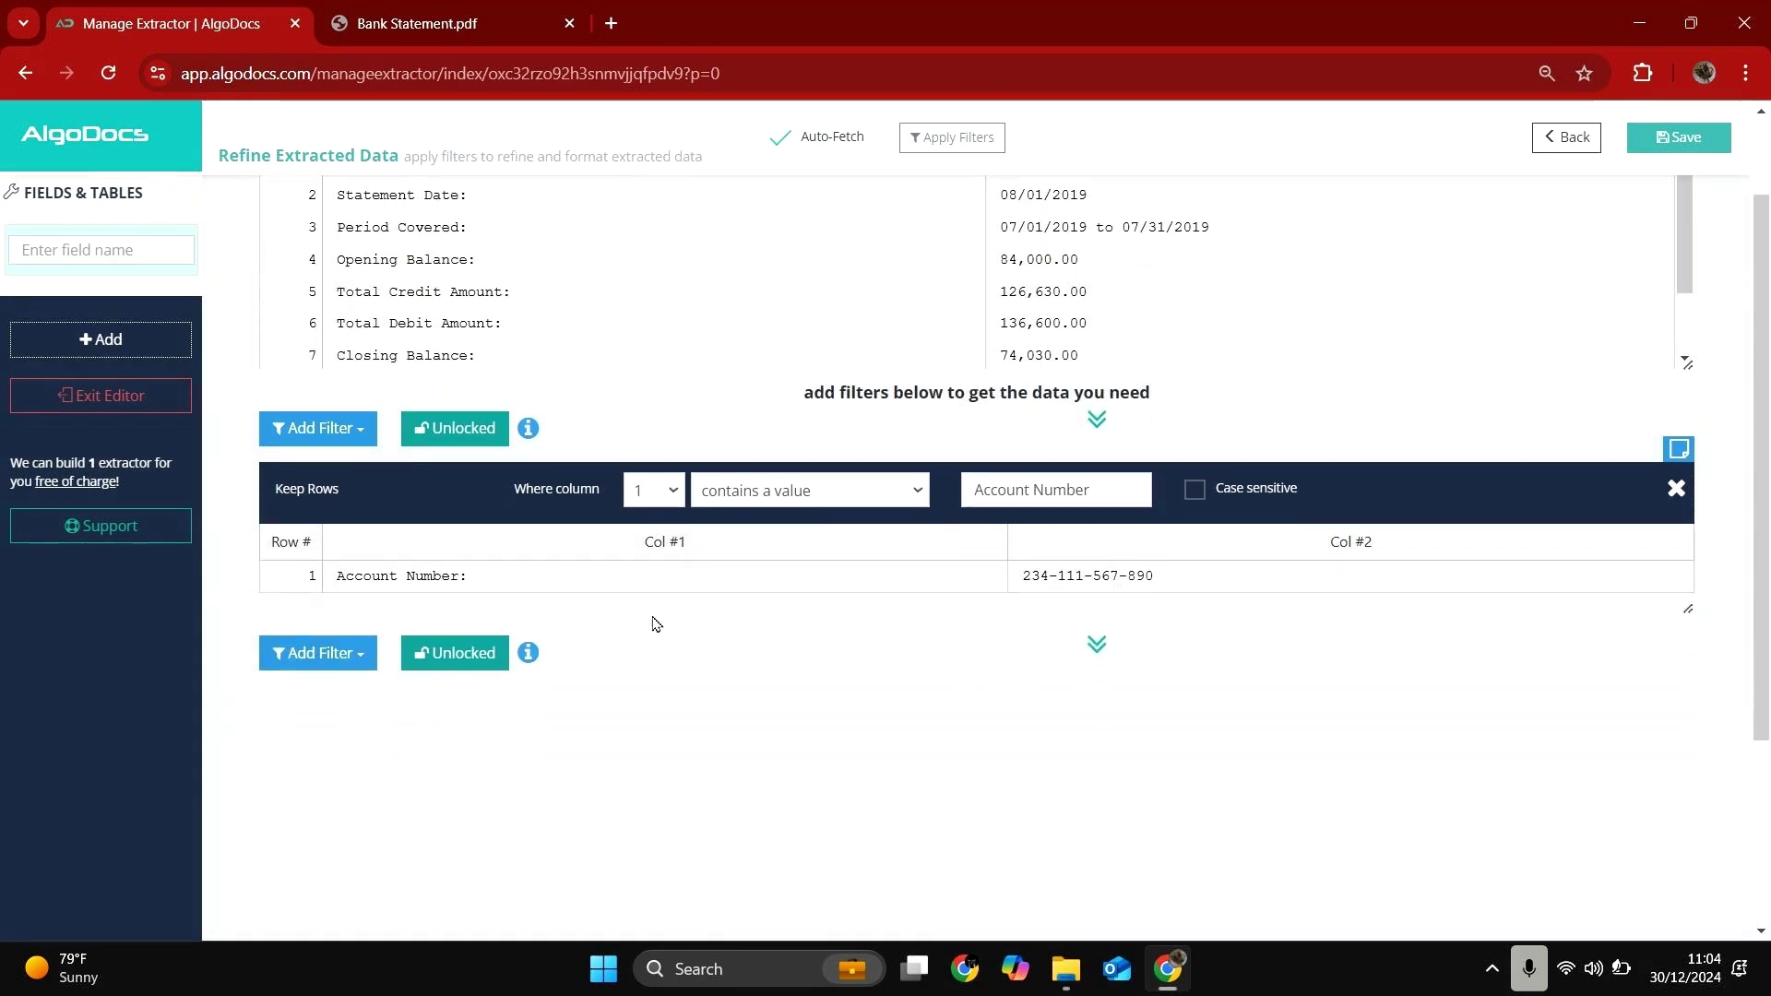
click(325, 653)
mouse_move(388, 729)
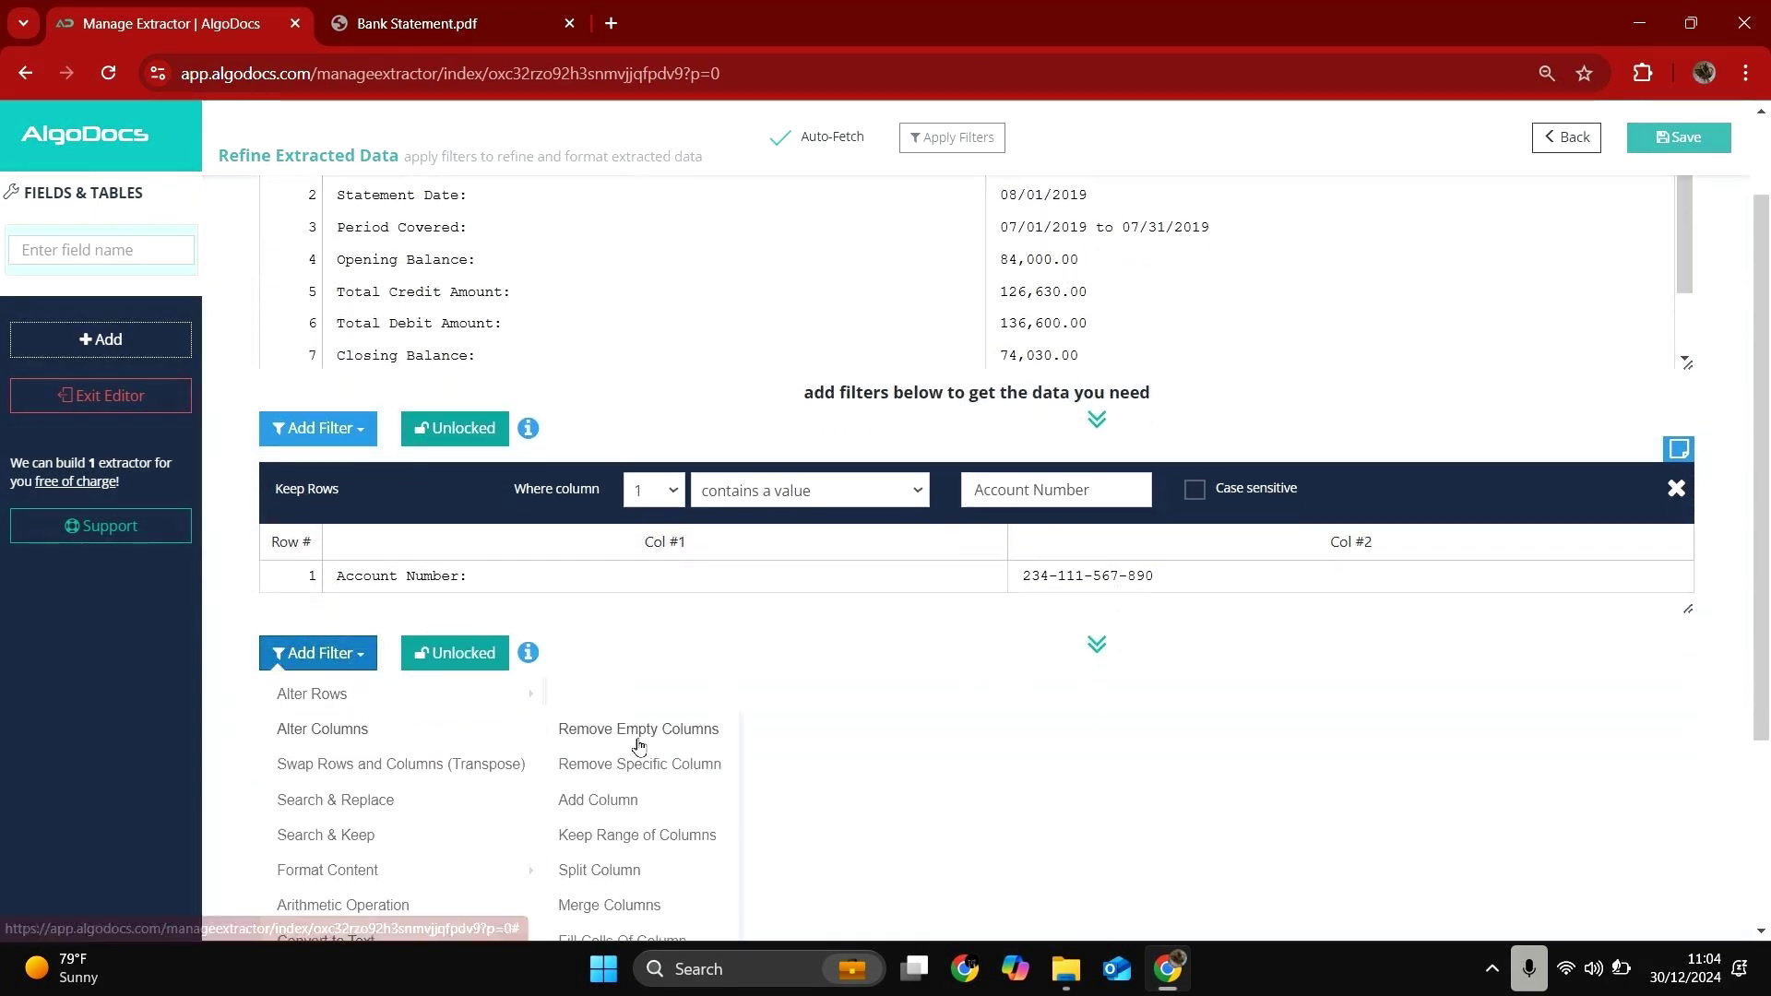
click(640, 762)
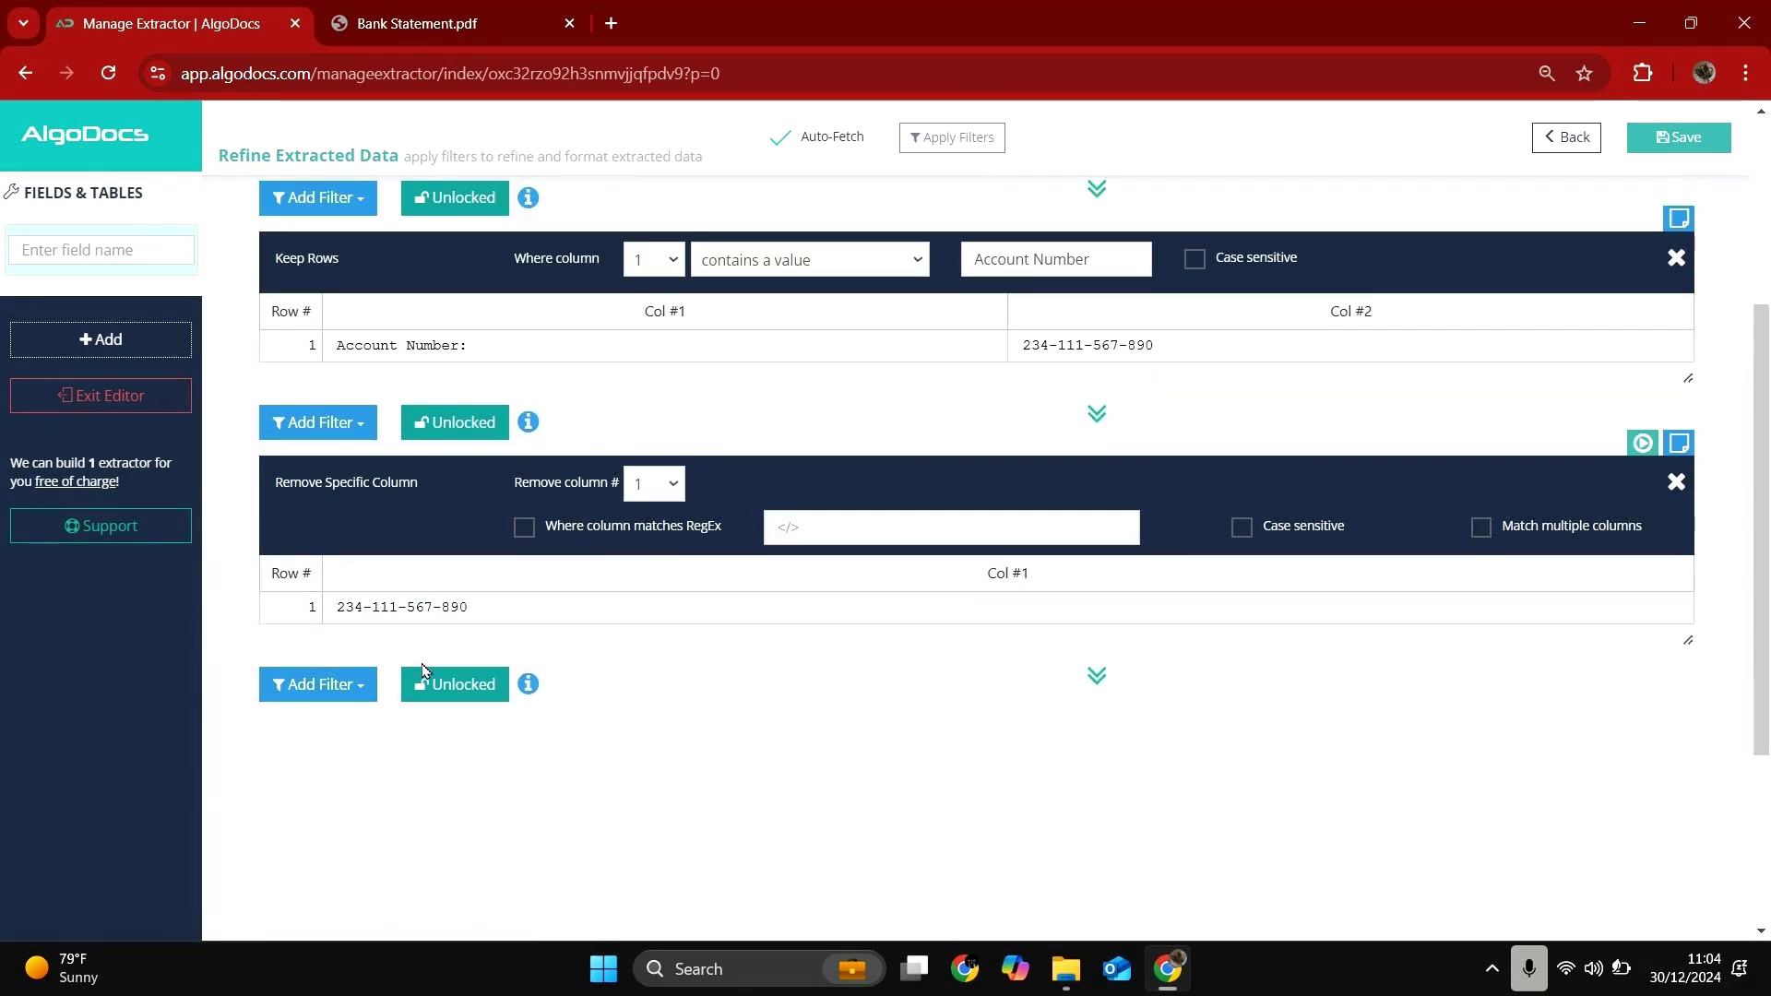
- Add a Convert to Text filter after the column removal, leaving the column separator empty
click(316, 676)
scroll(349, 789, down, 3)
click(336, 679)
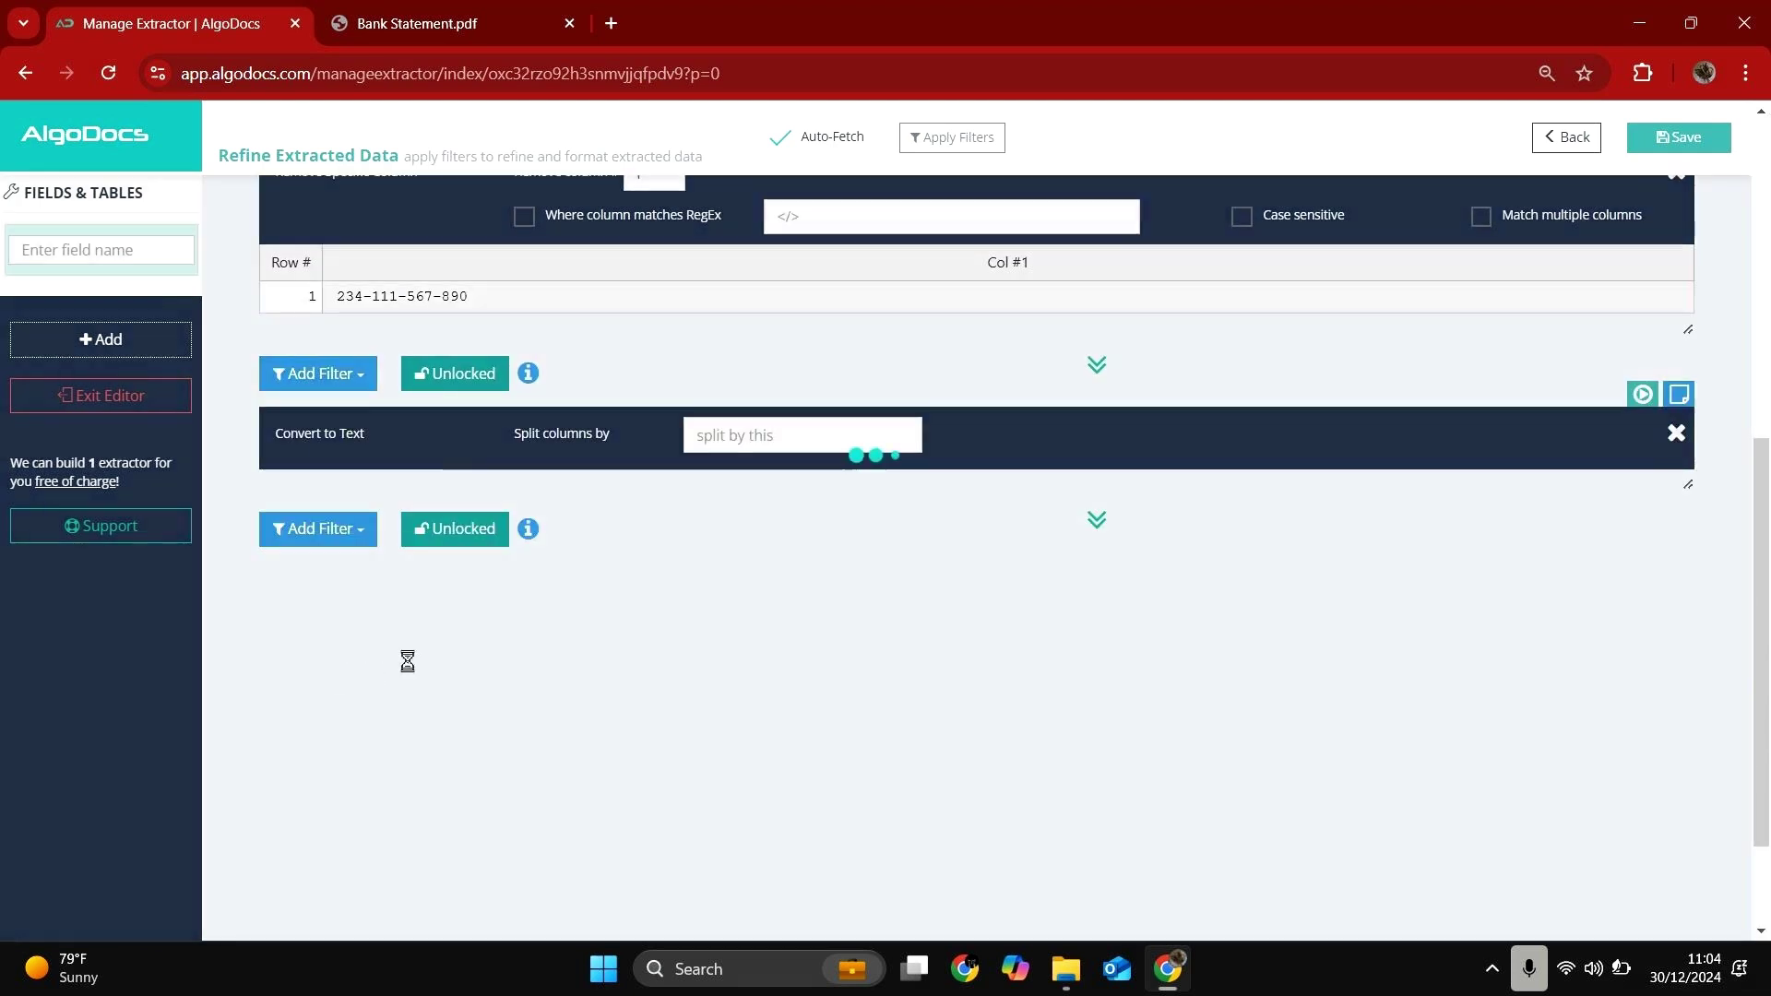
drag(985, 496, 1062, 492)
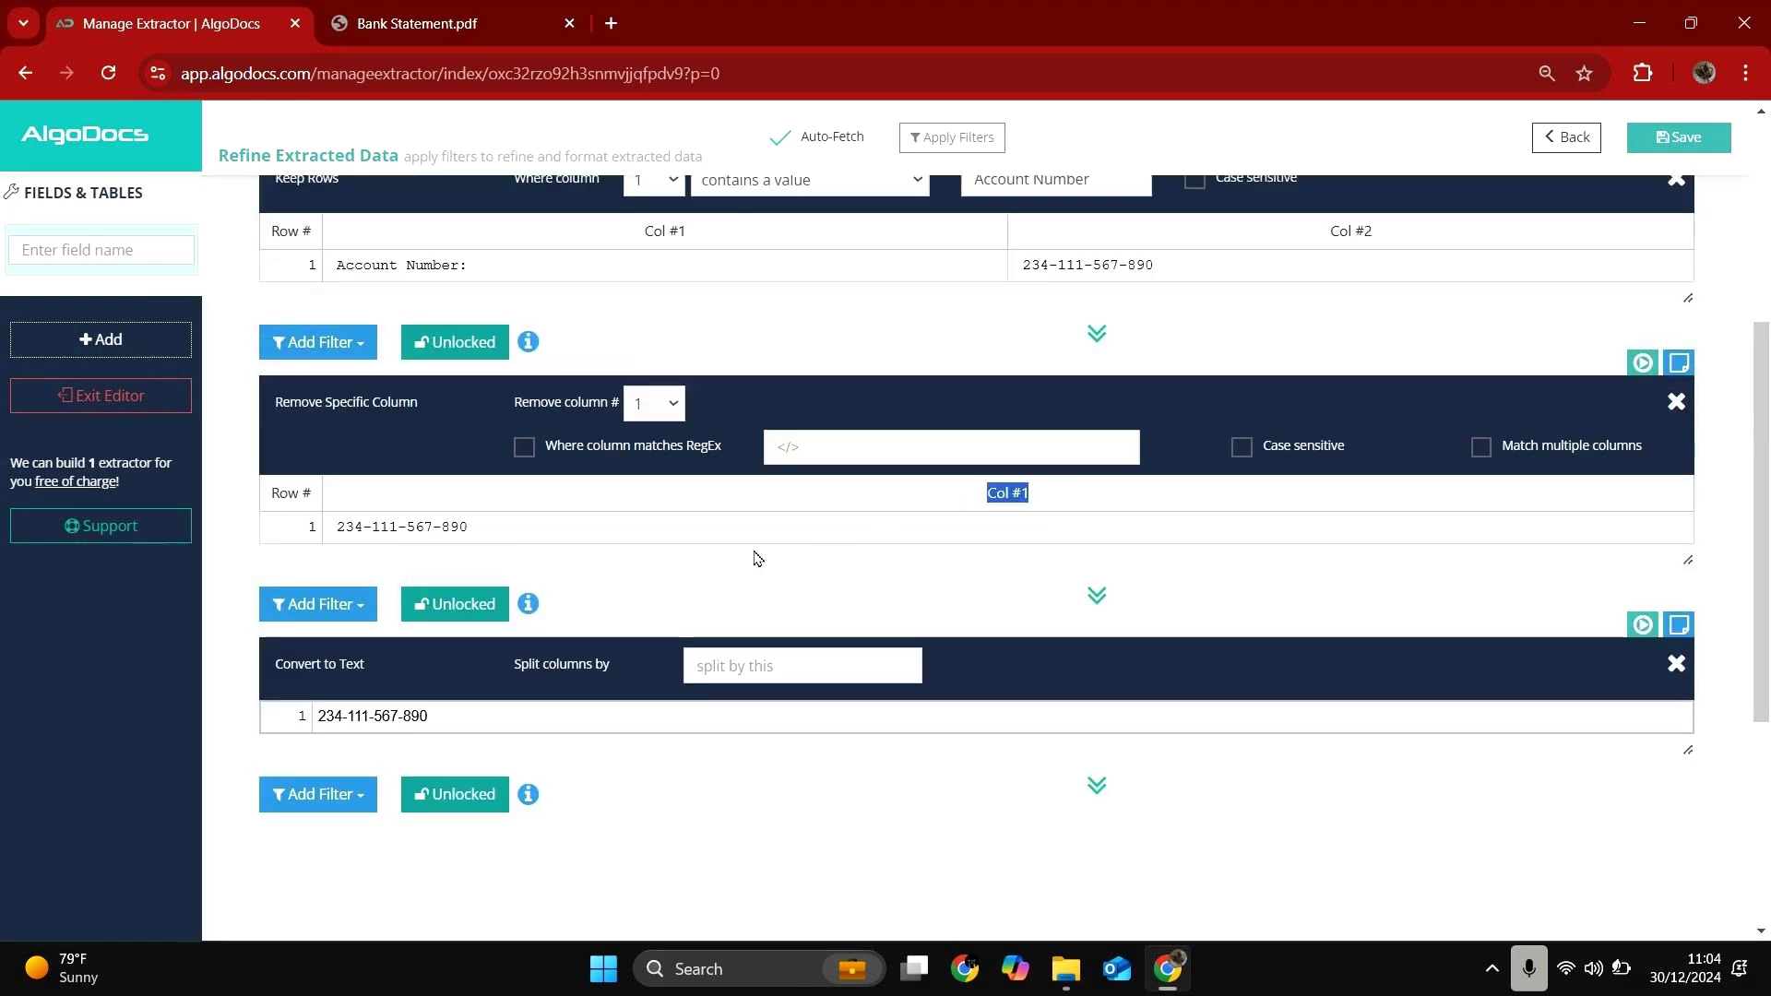
- Name the extracted field "Account Number" and save it
click(706, 571)
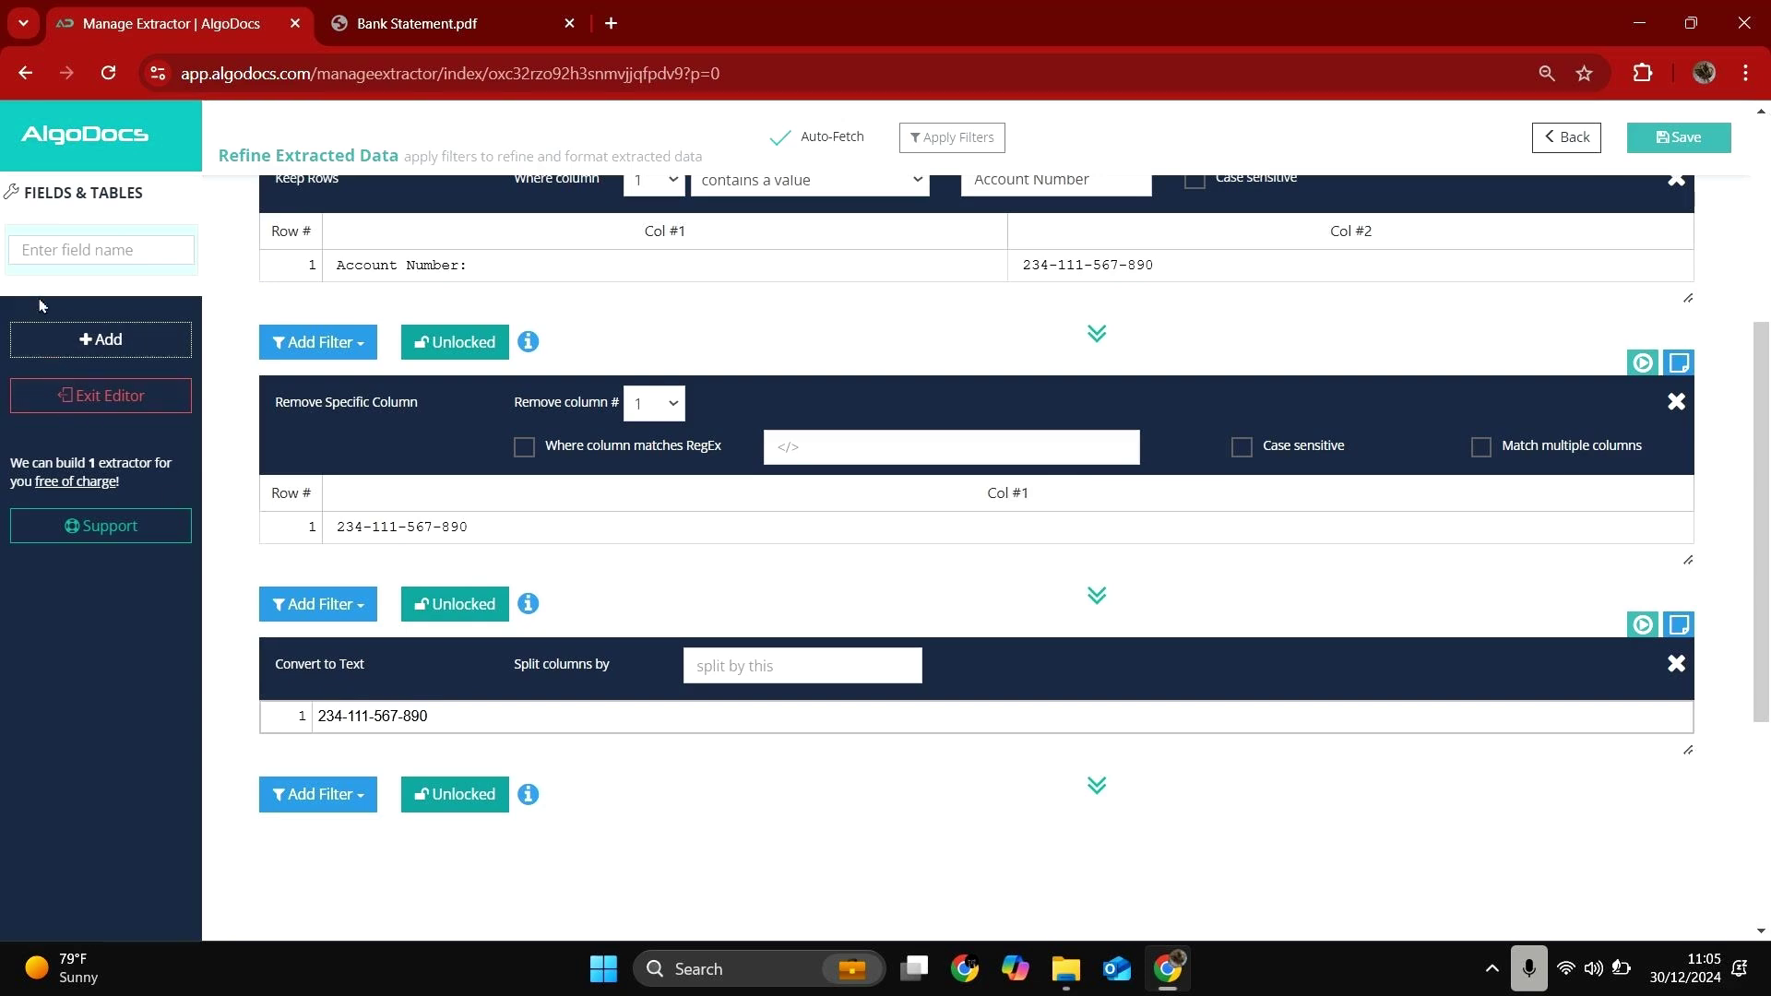
click(67, 251)
key(ctrl+v)
click(1679, 140)
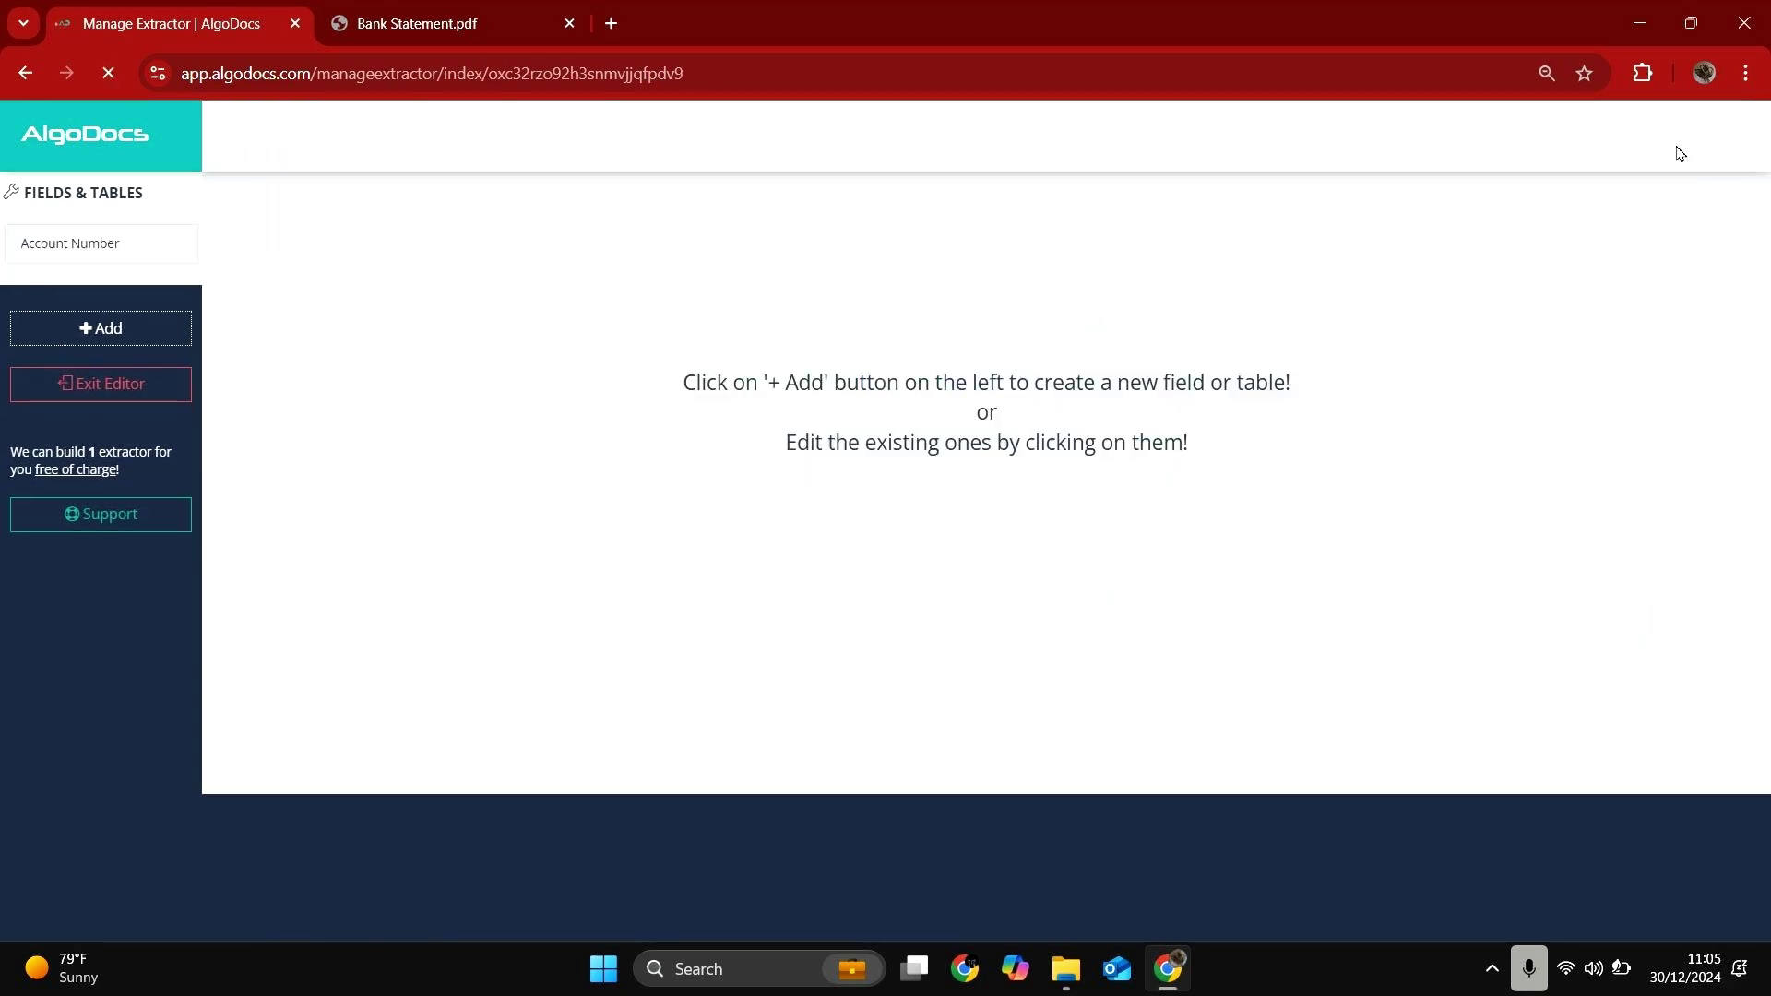
- Start a new Field / Text to Table extraction, select the account holder's name and address block on page 1, and continue to refining
click(387, 28)
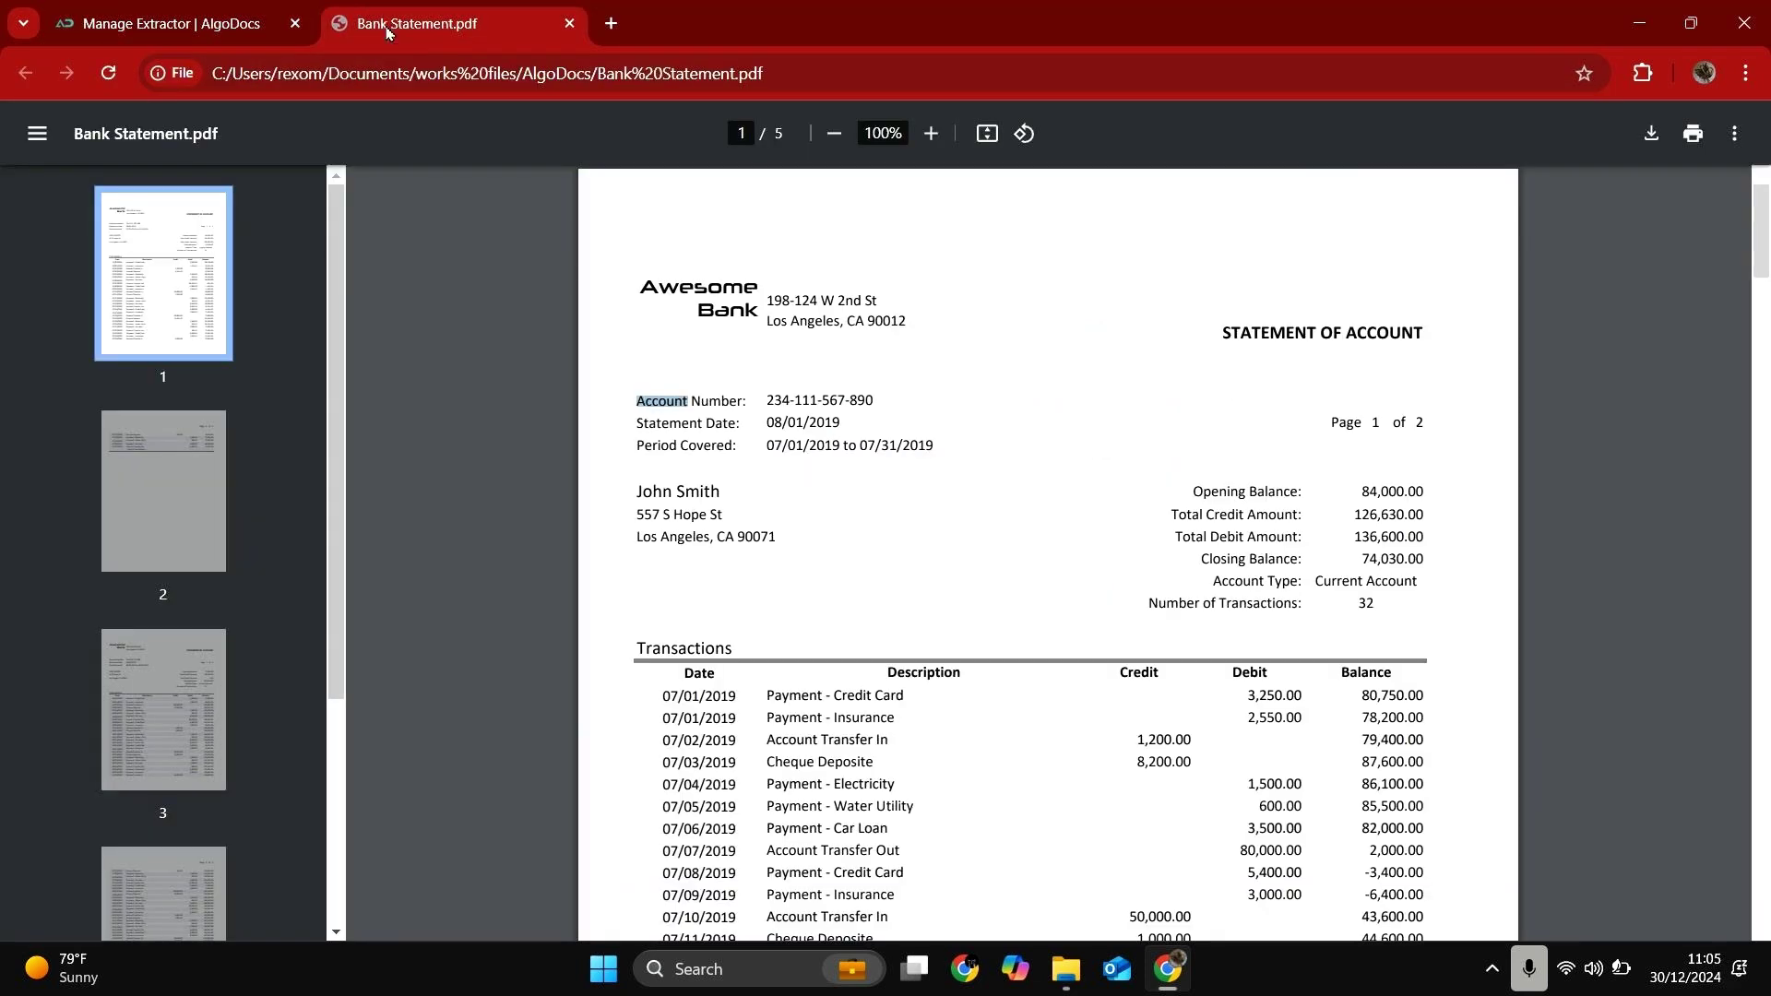
click(656, 499)
click(203, 20)
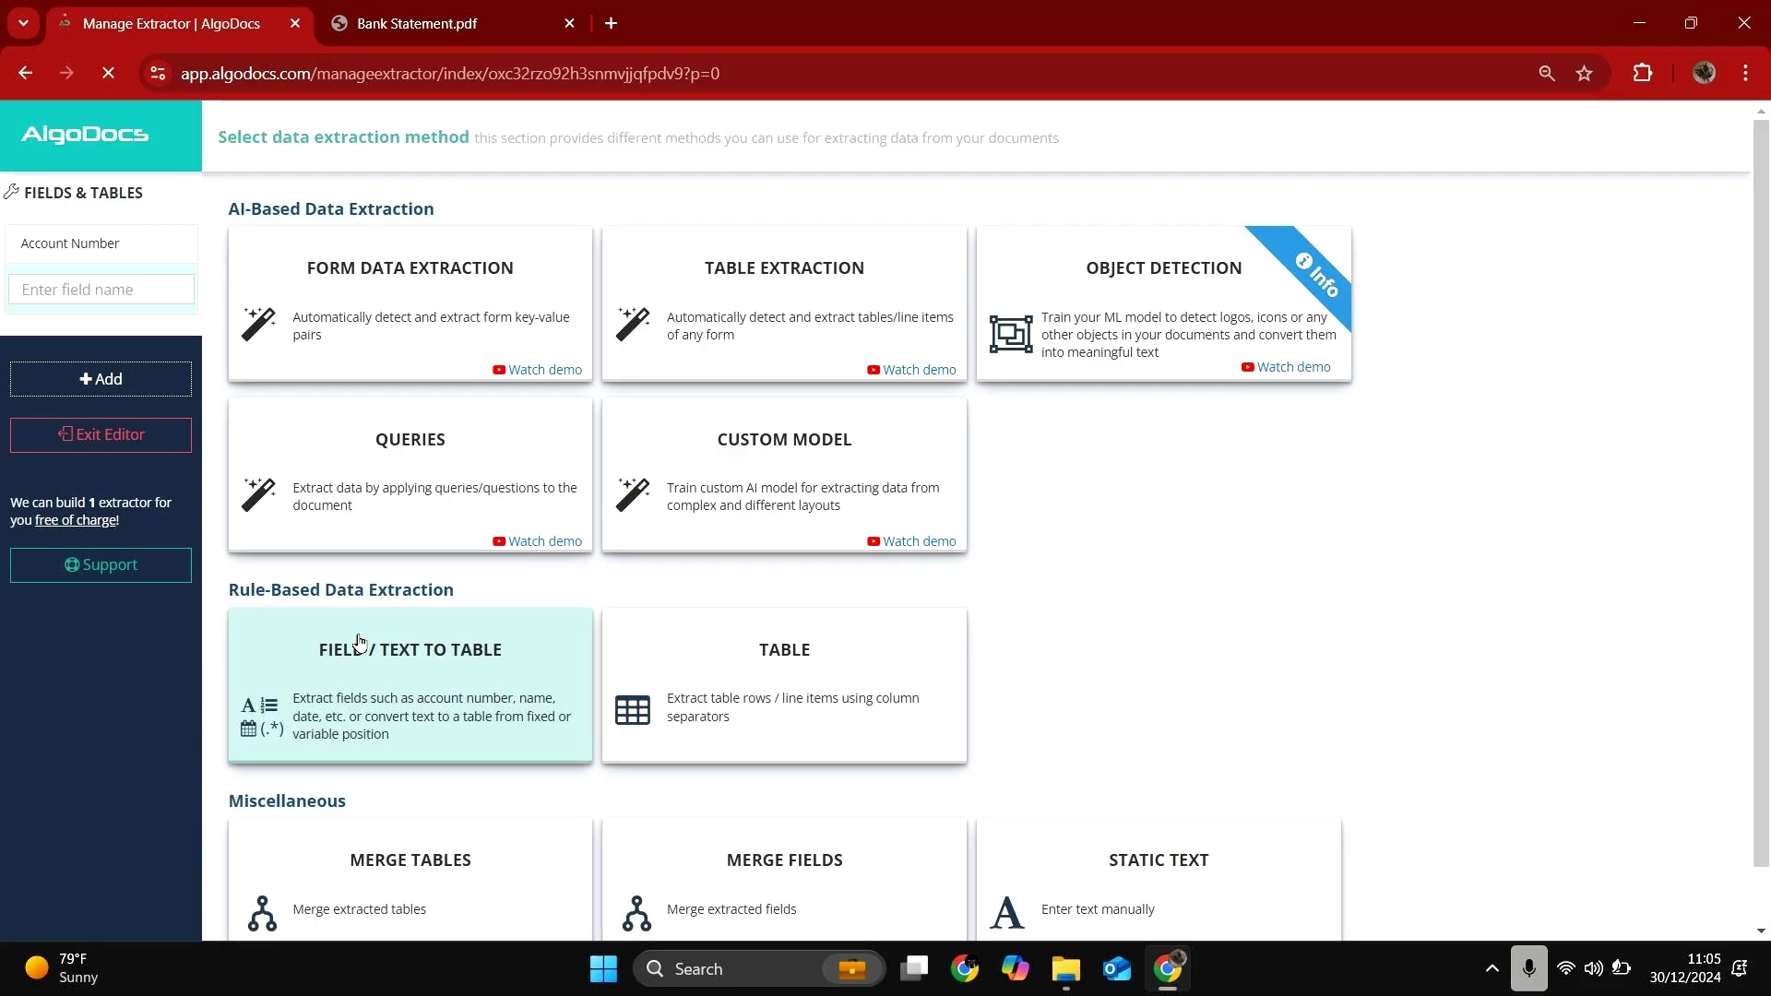
click(360, 641)
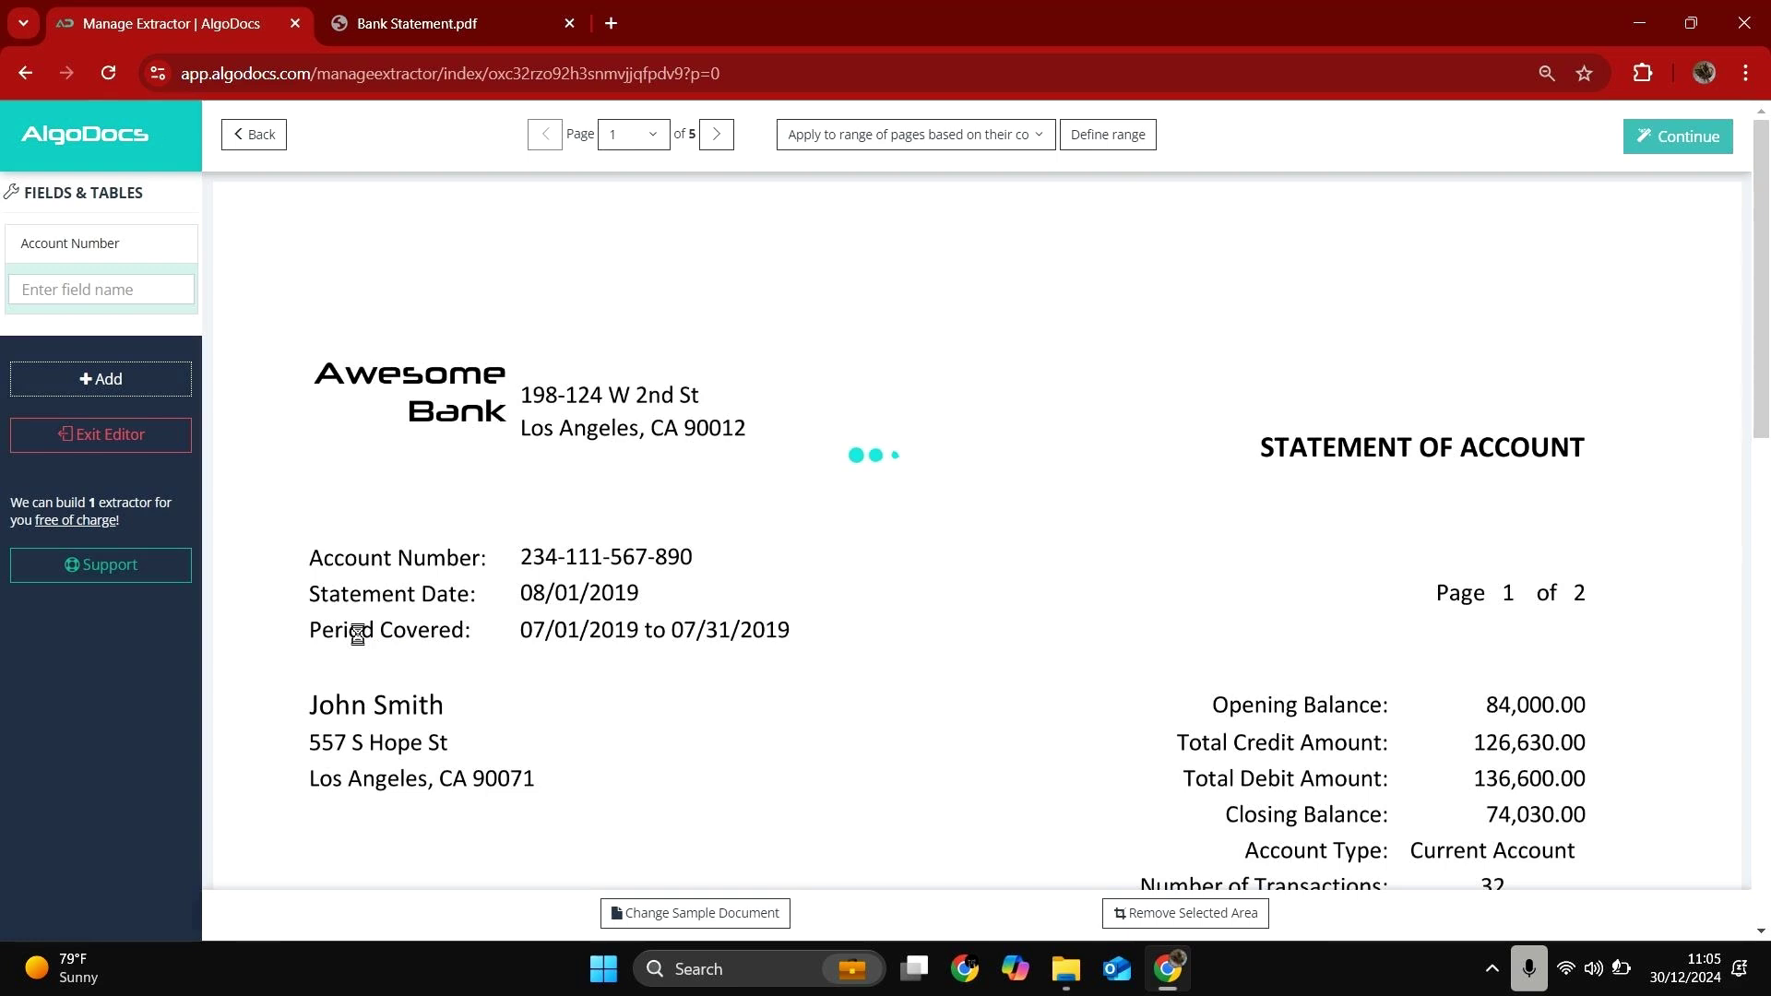
scroll(358, 635, down, 1)
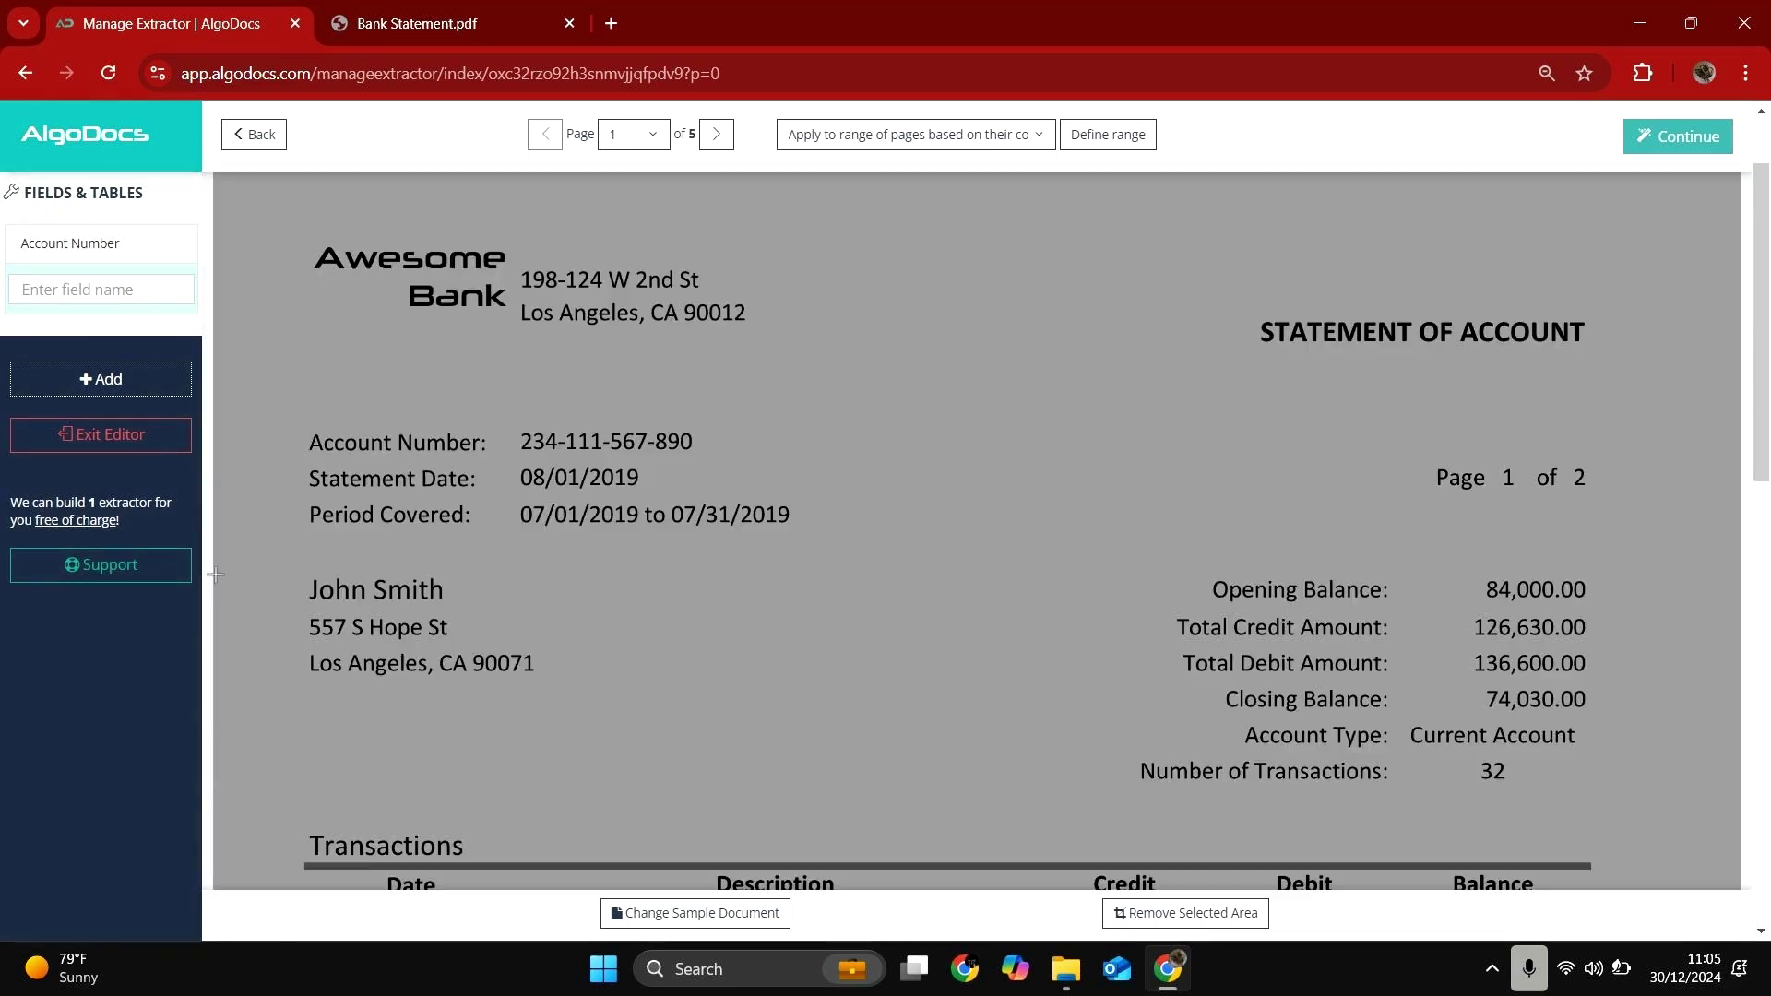
drag(215, 574, 619, 760)
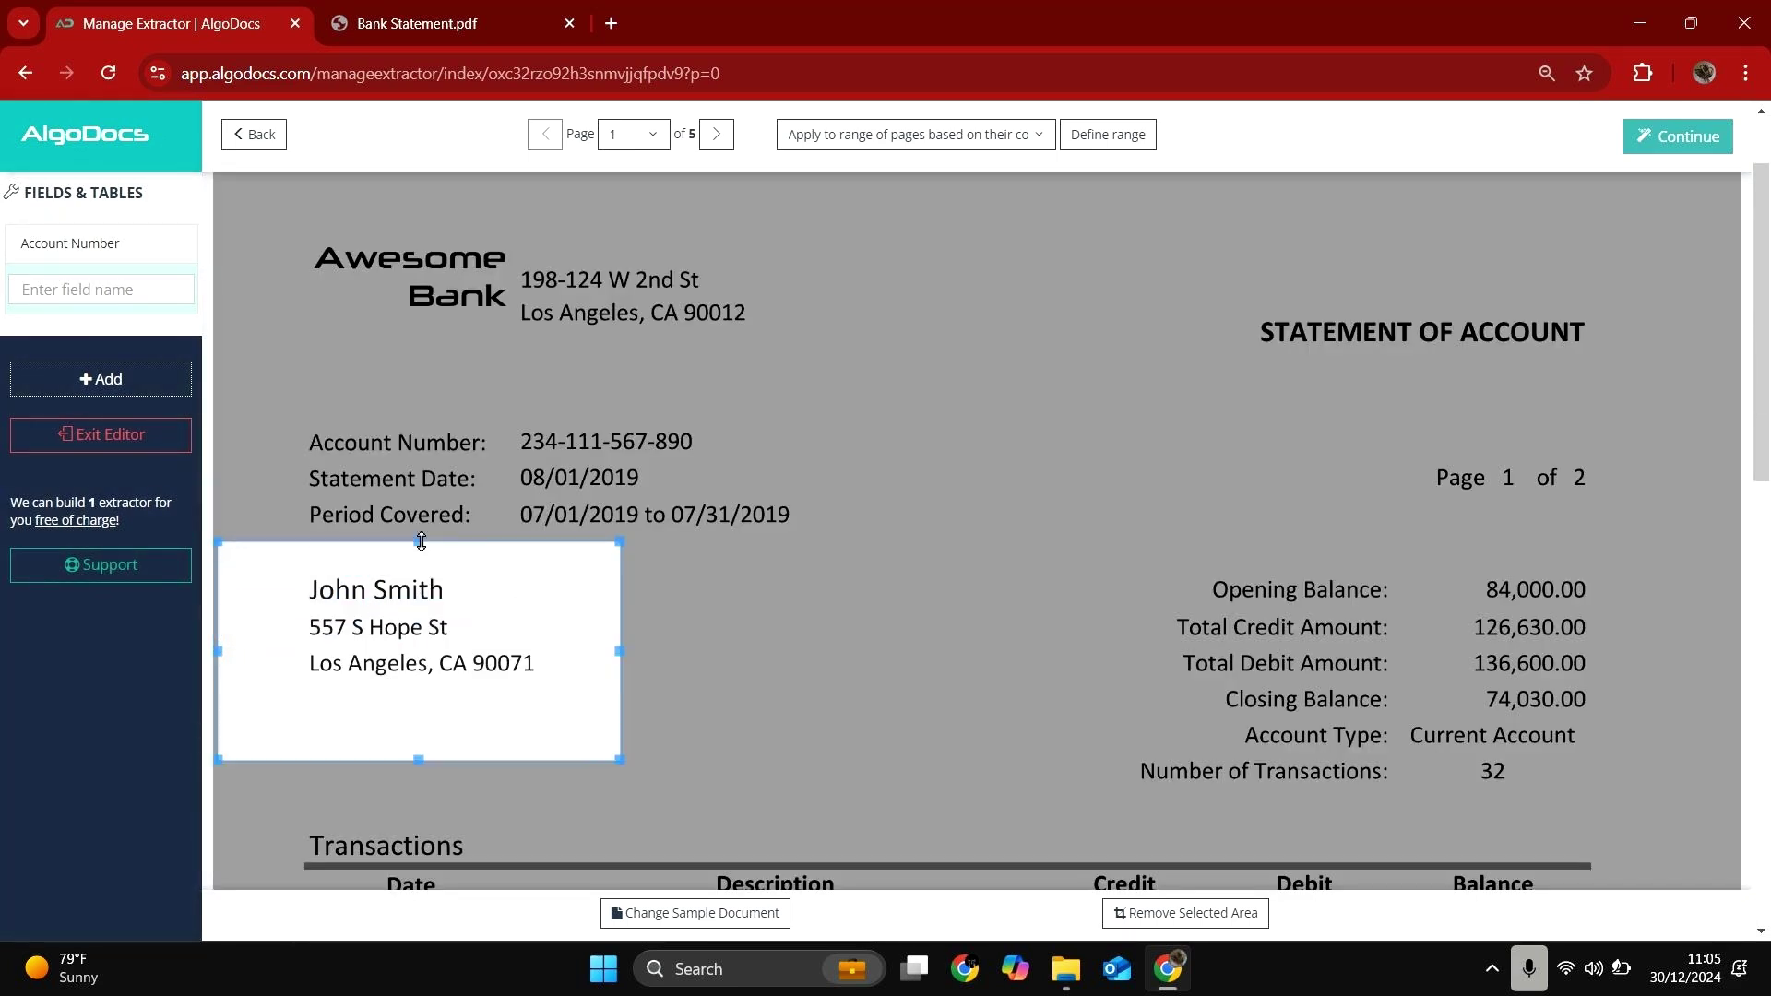
click(1695, 157)
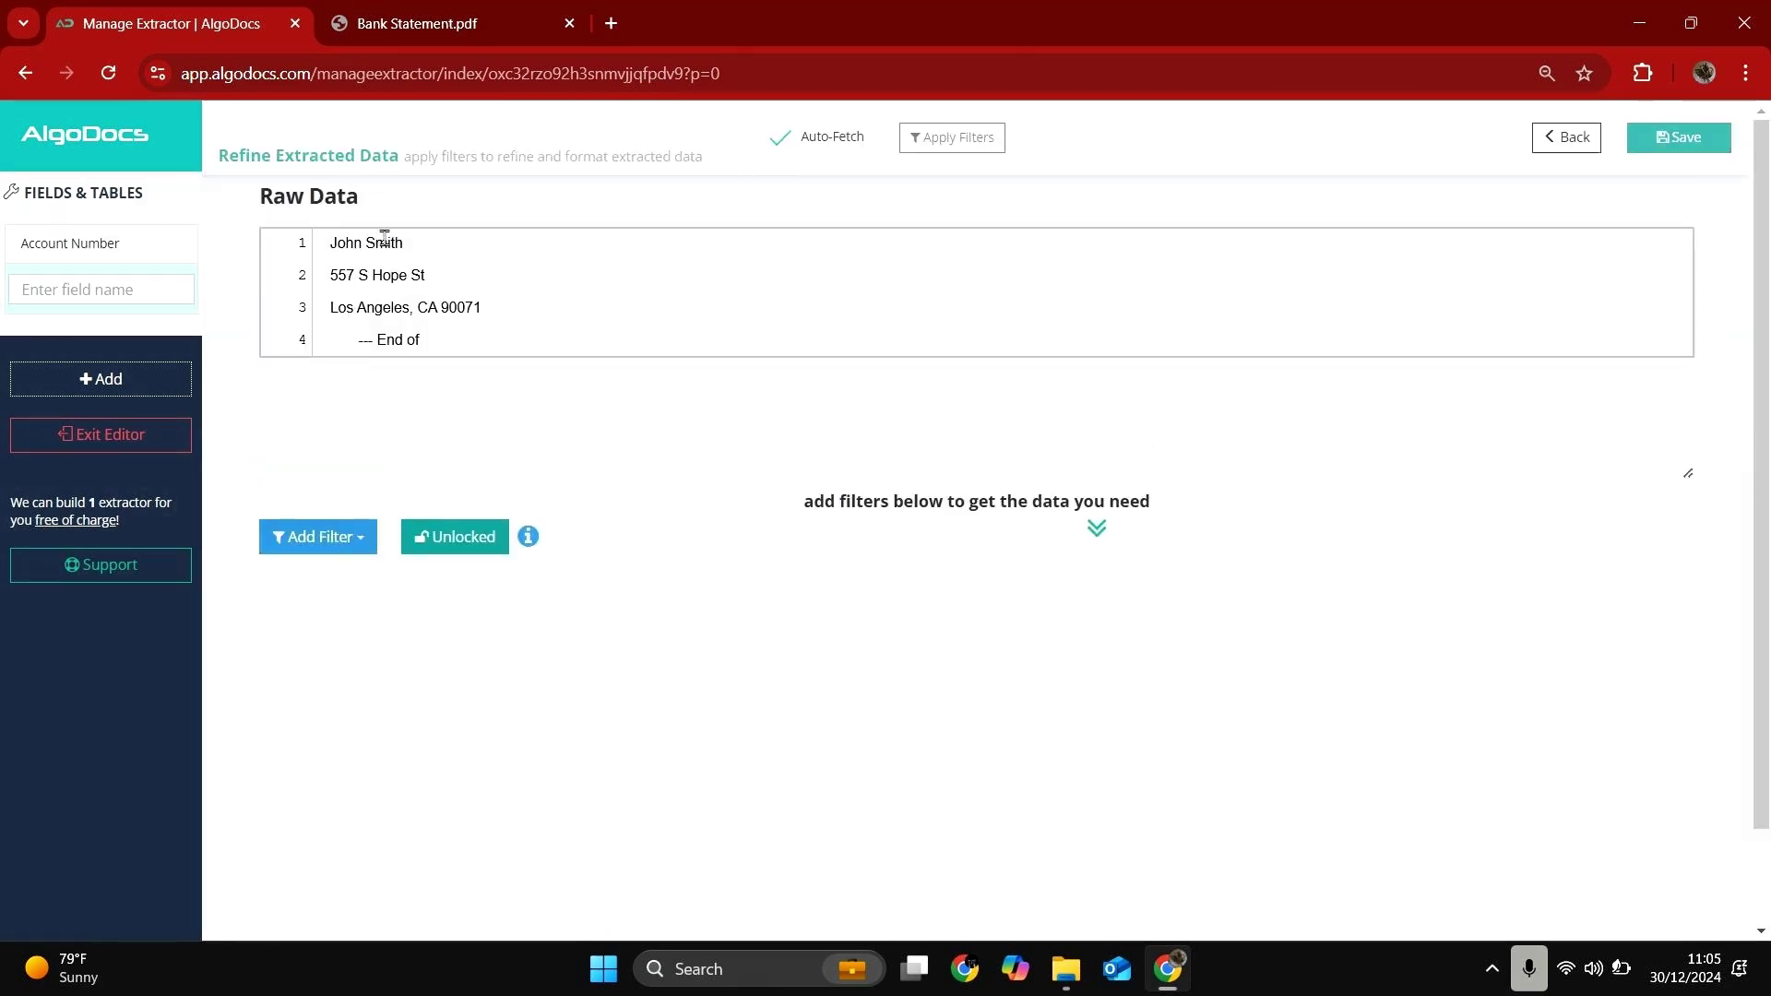
- Add a Specify End Position filter set to "End of line" to keep only the account holder's name
scroll(323, 544, down, 1)
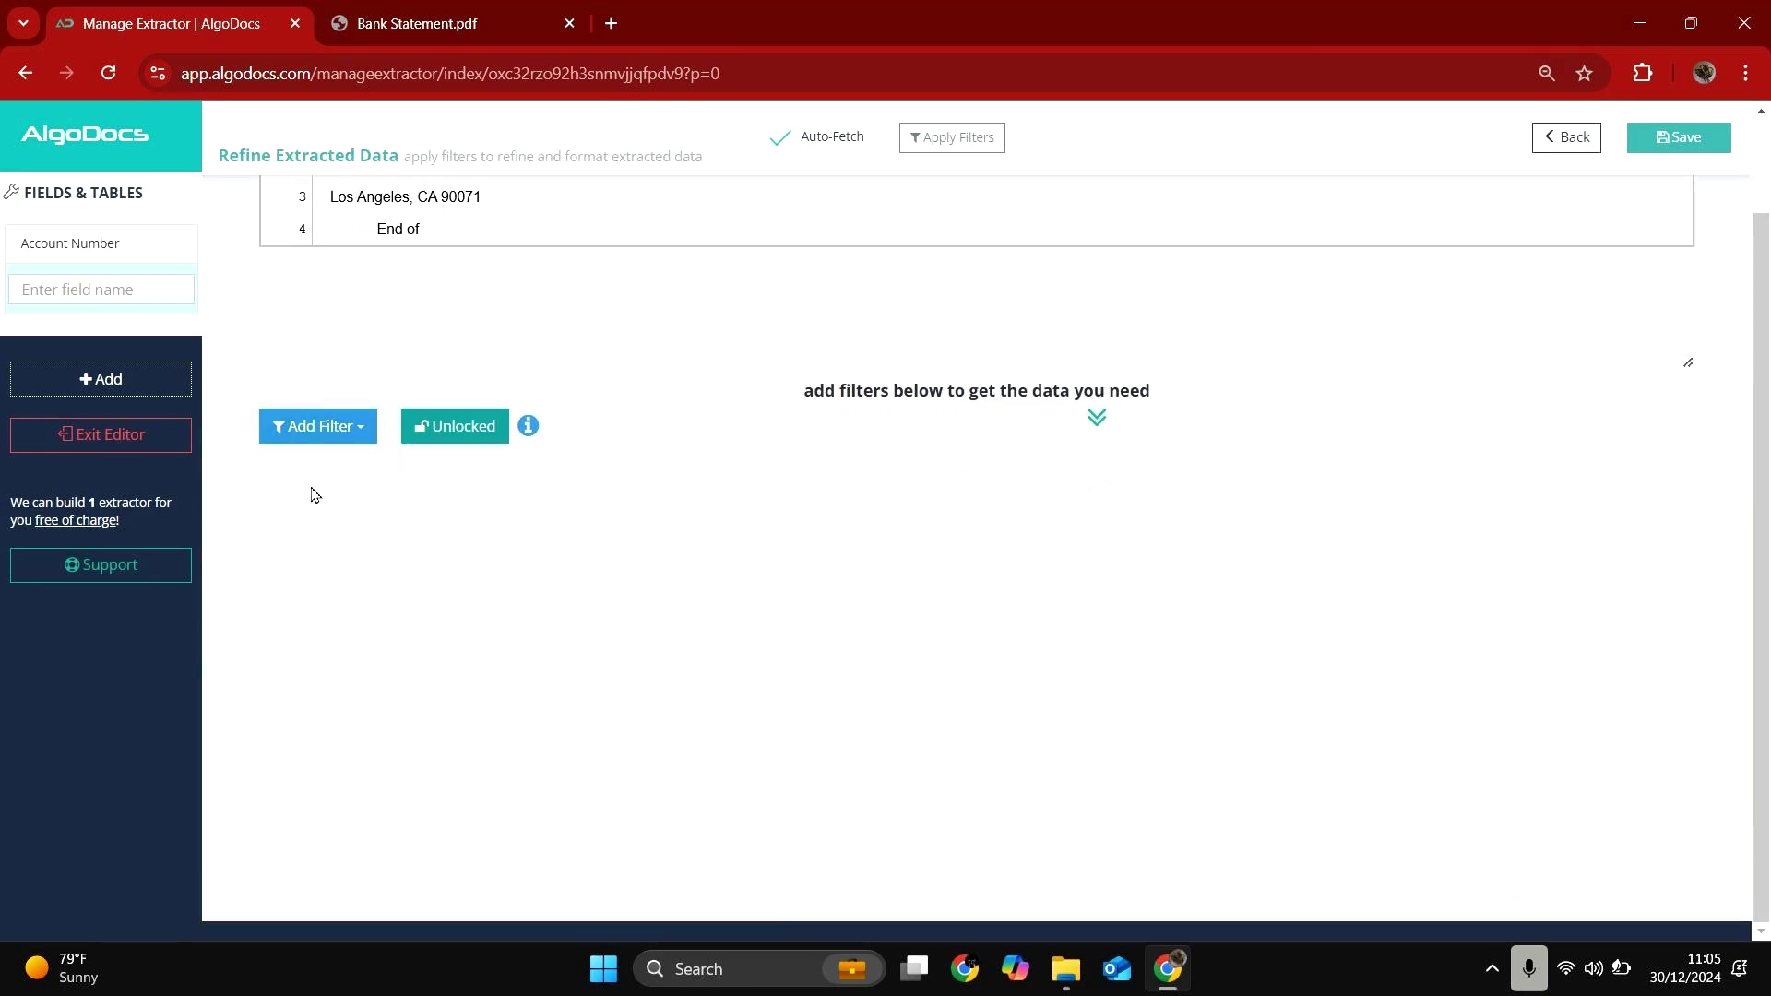
click(316, 427)
mouse_move(368, 464)
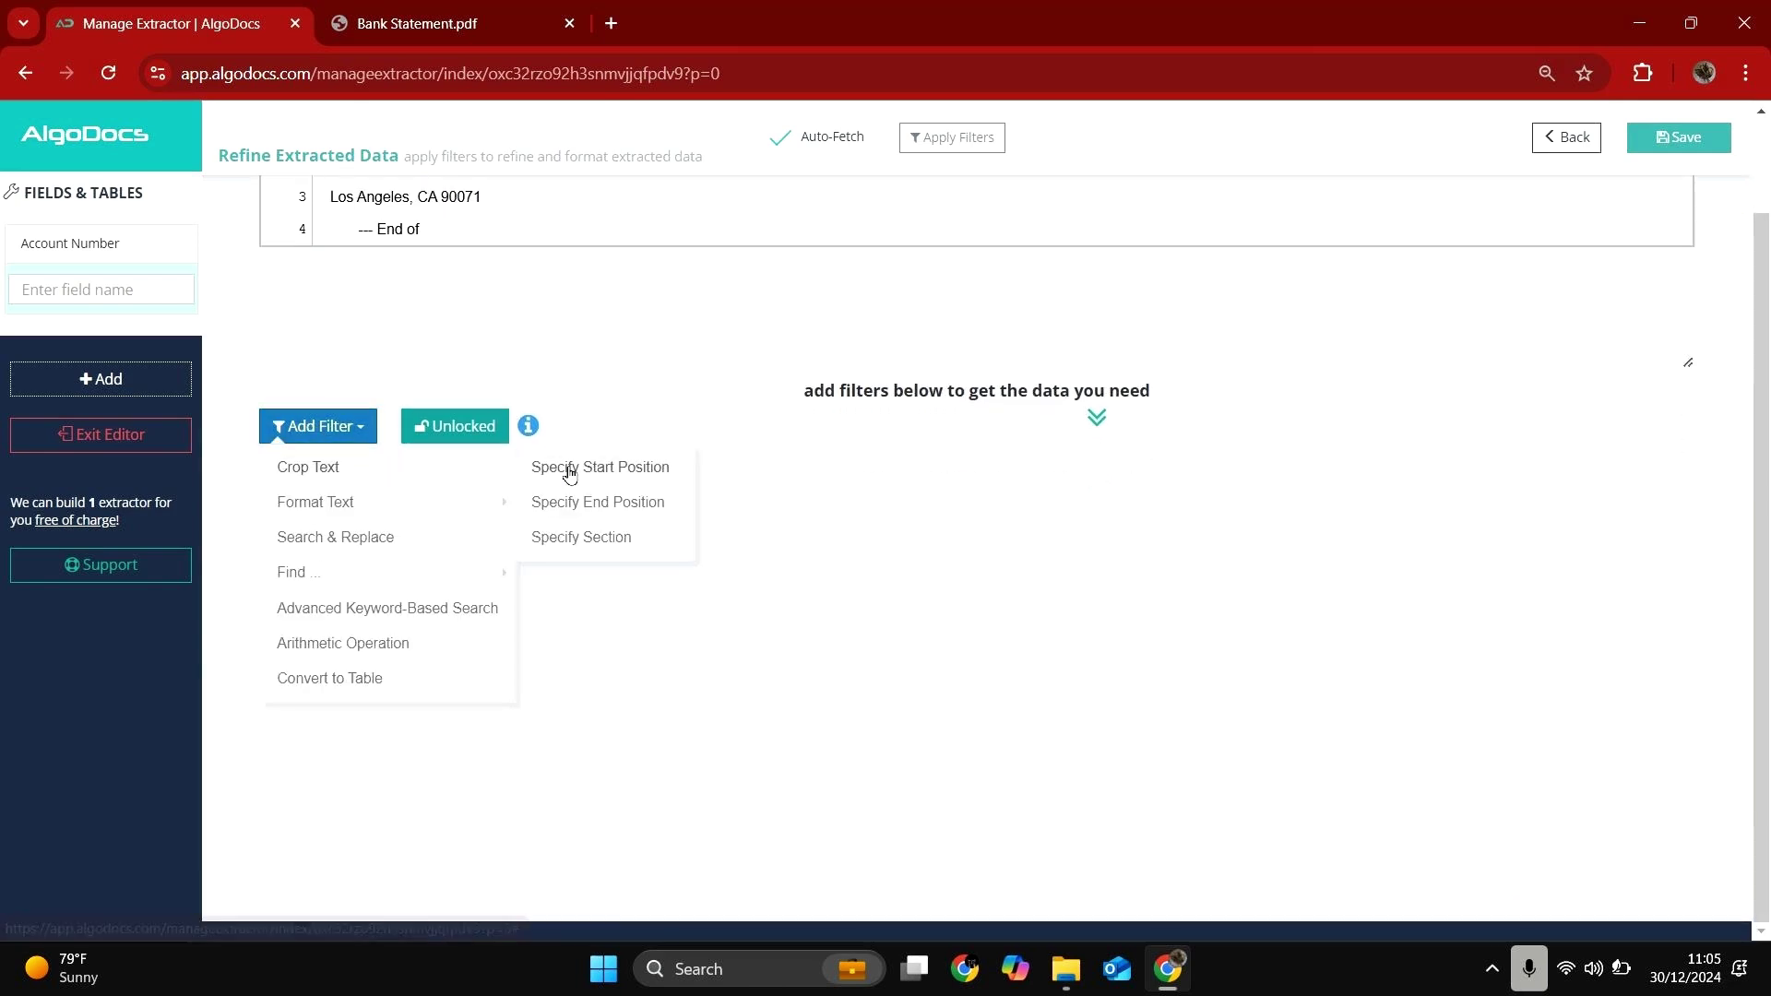
click(577, 501)
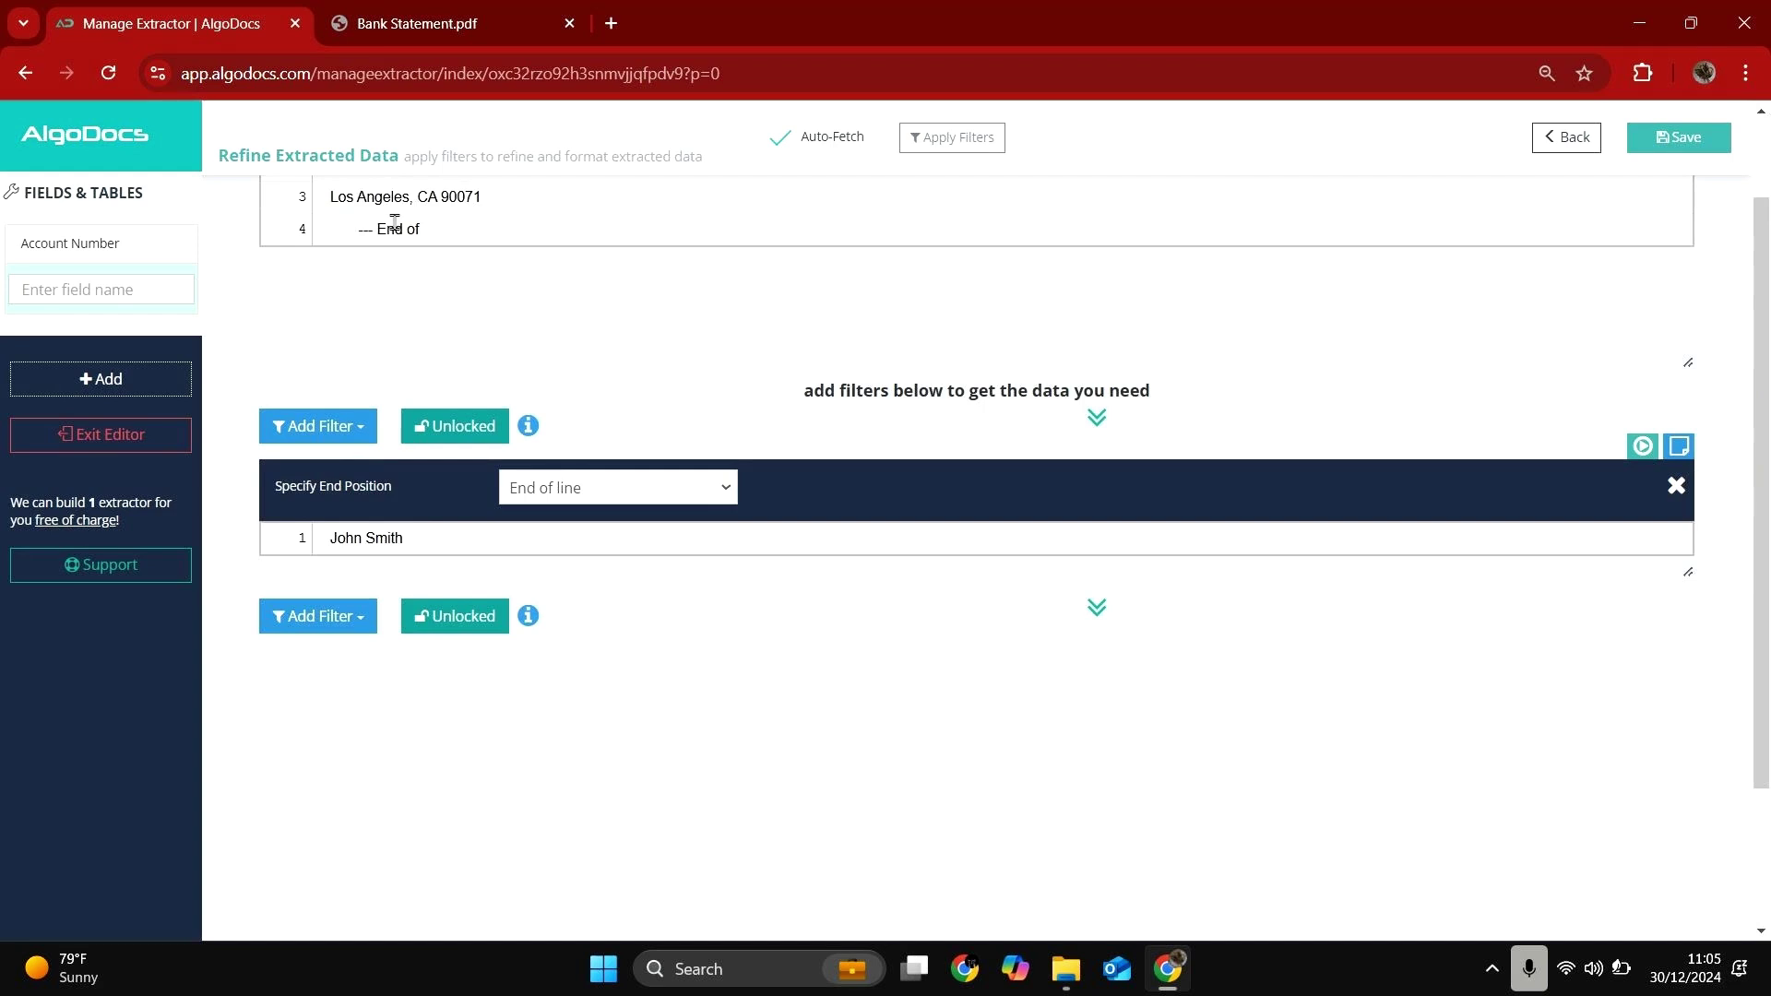
scroll(387, 231, up, 1)
drag(326, 241, 433, 244)
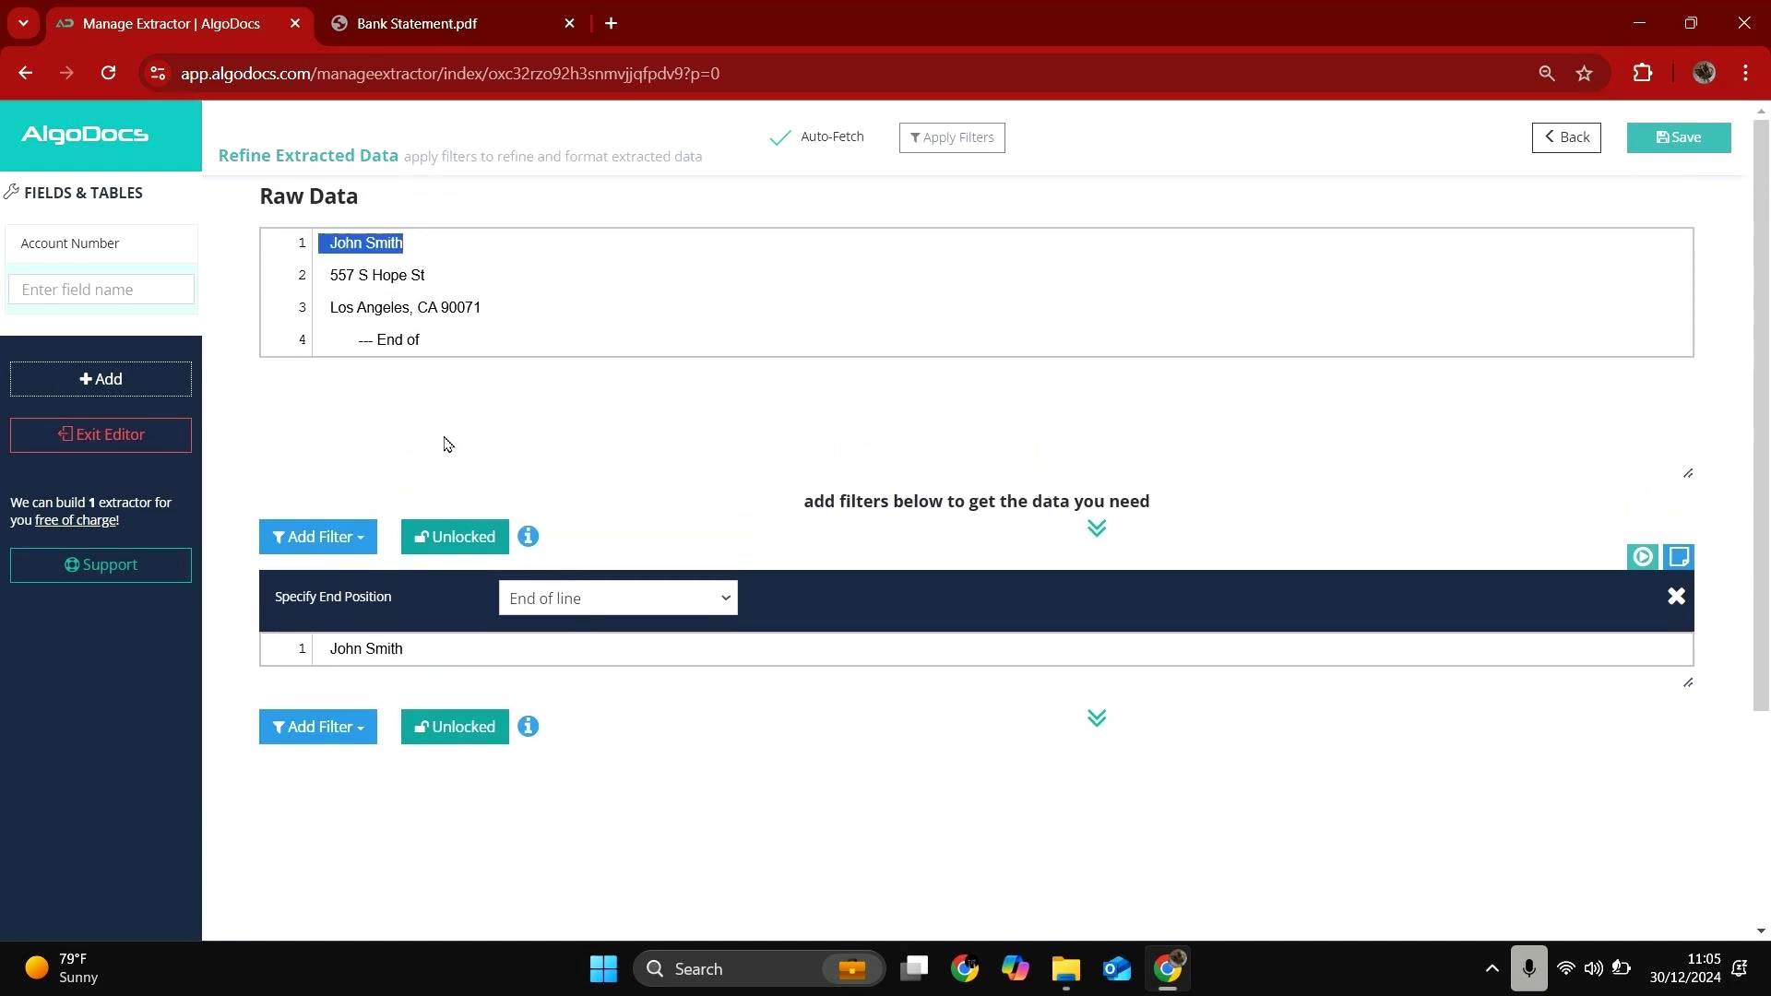
click(445, 445)
scroll(498, 600, down, 1)
click(577, 489)
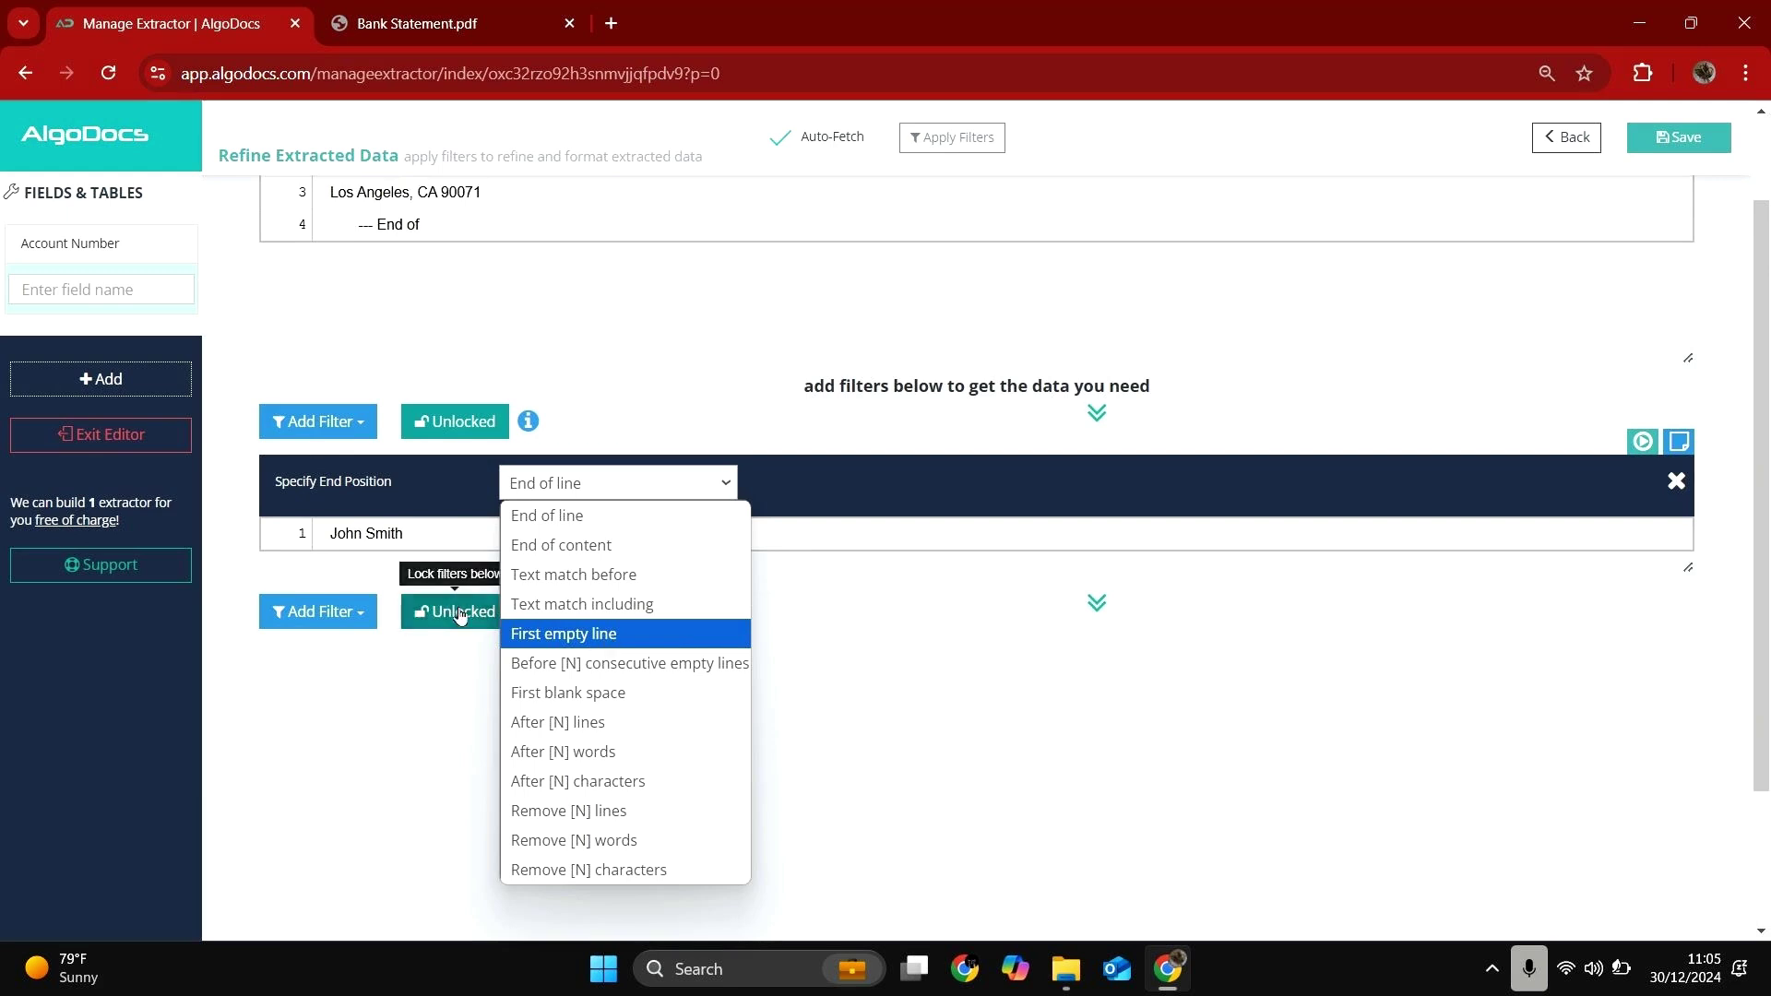
click(406, 538)
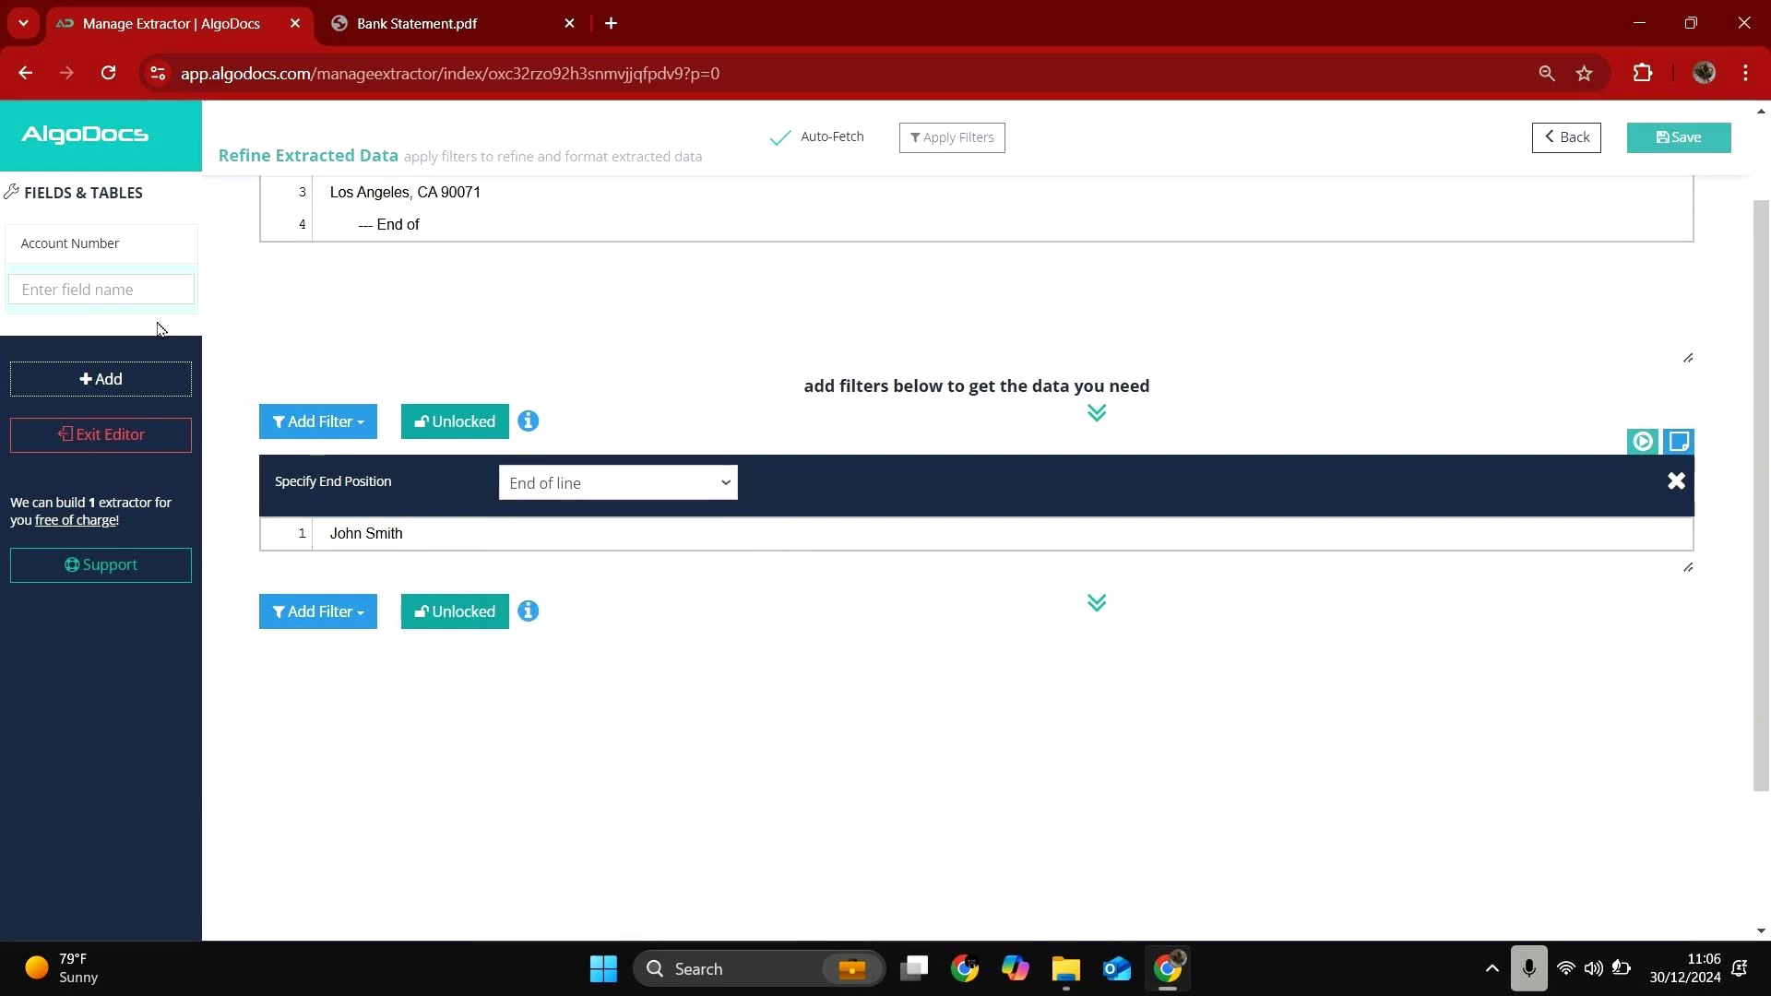
- Name the field "Account Name" and save it
click(130, 294)
text(Account Name)
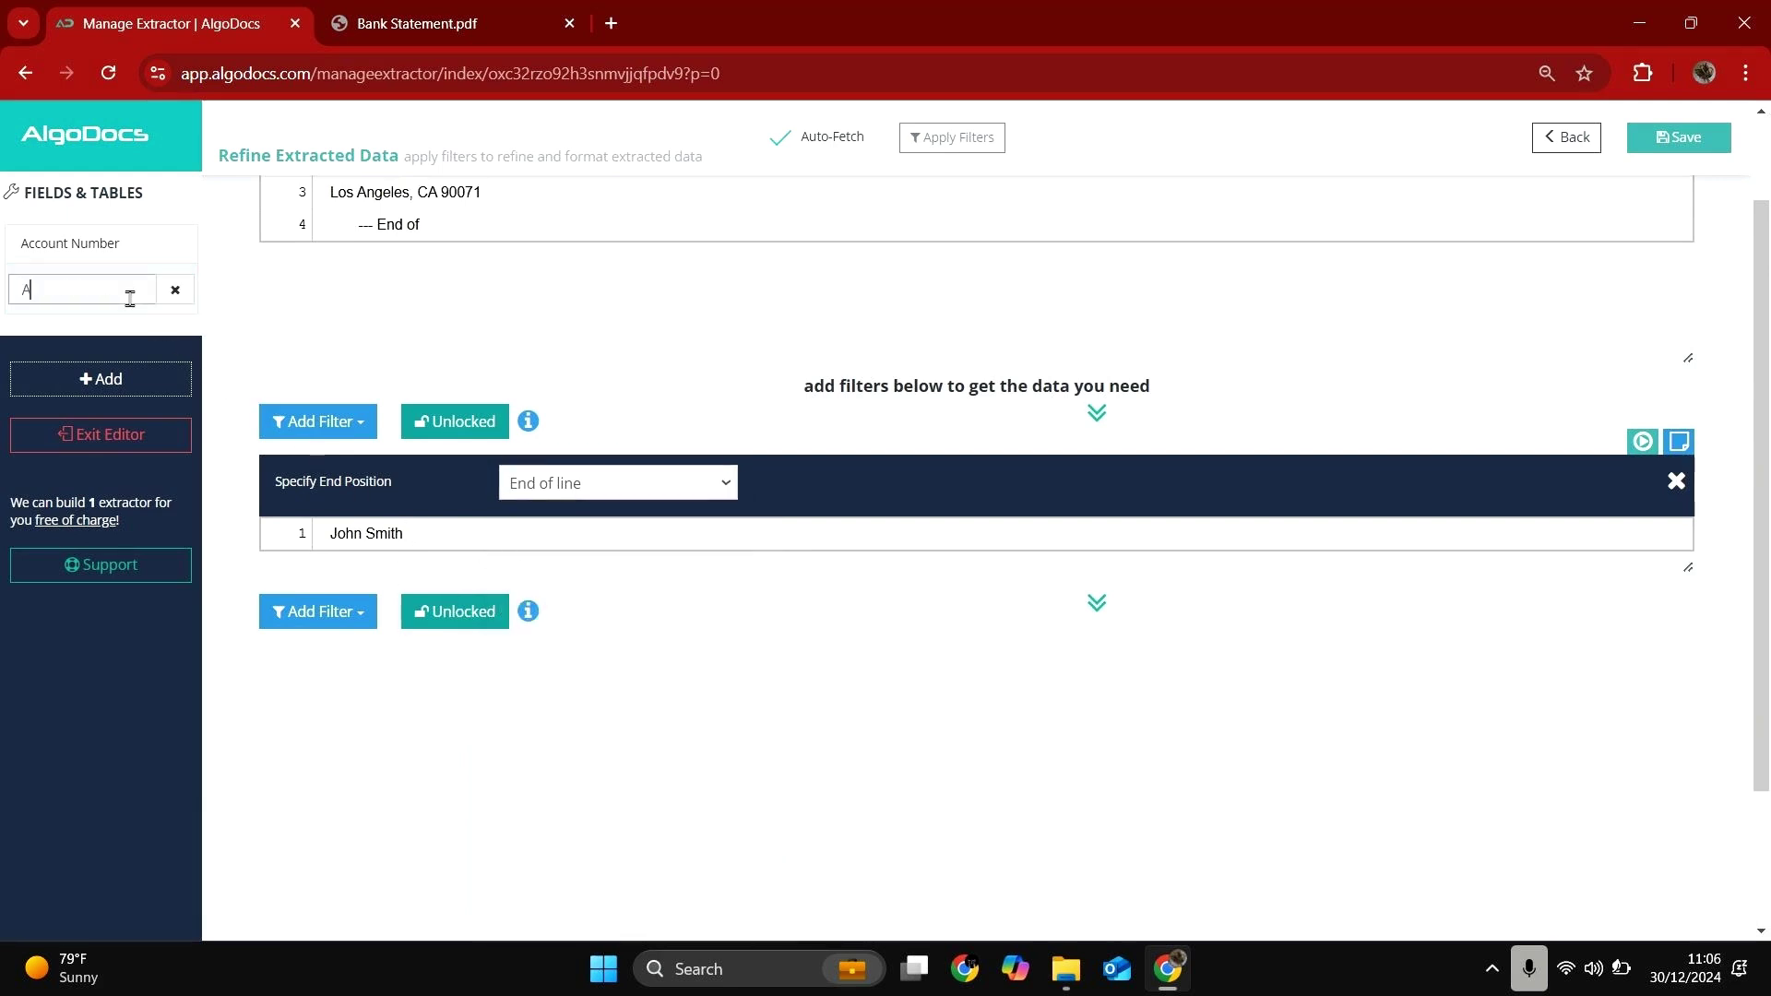
click(1660, 144)
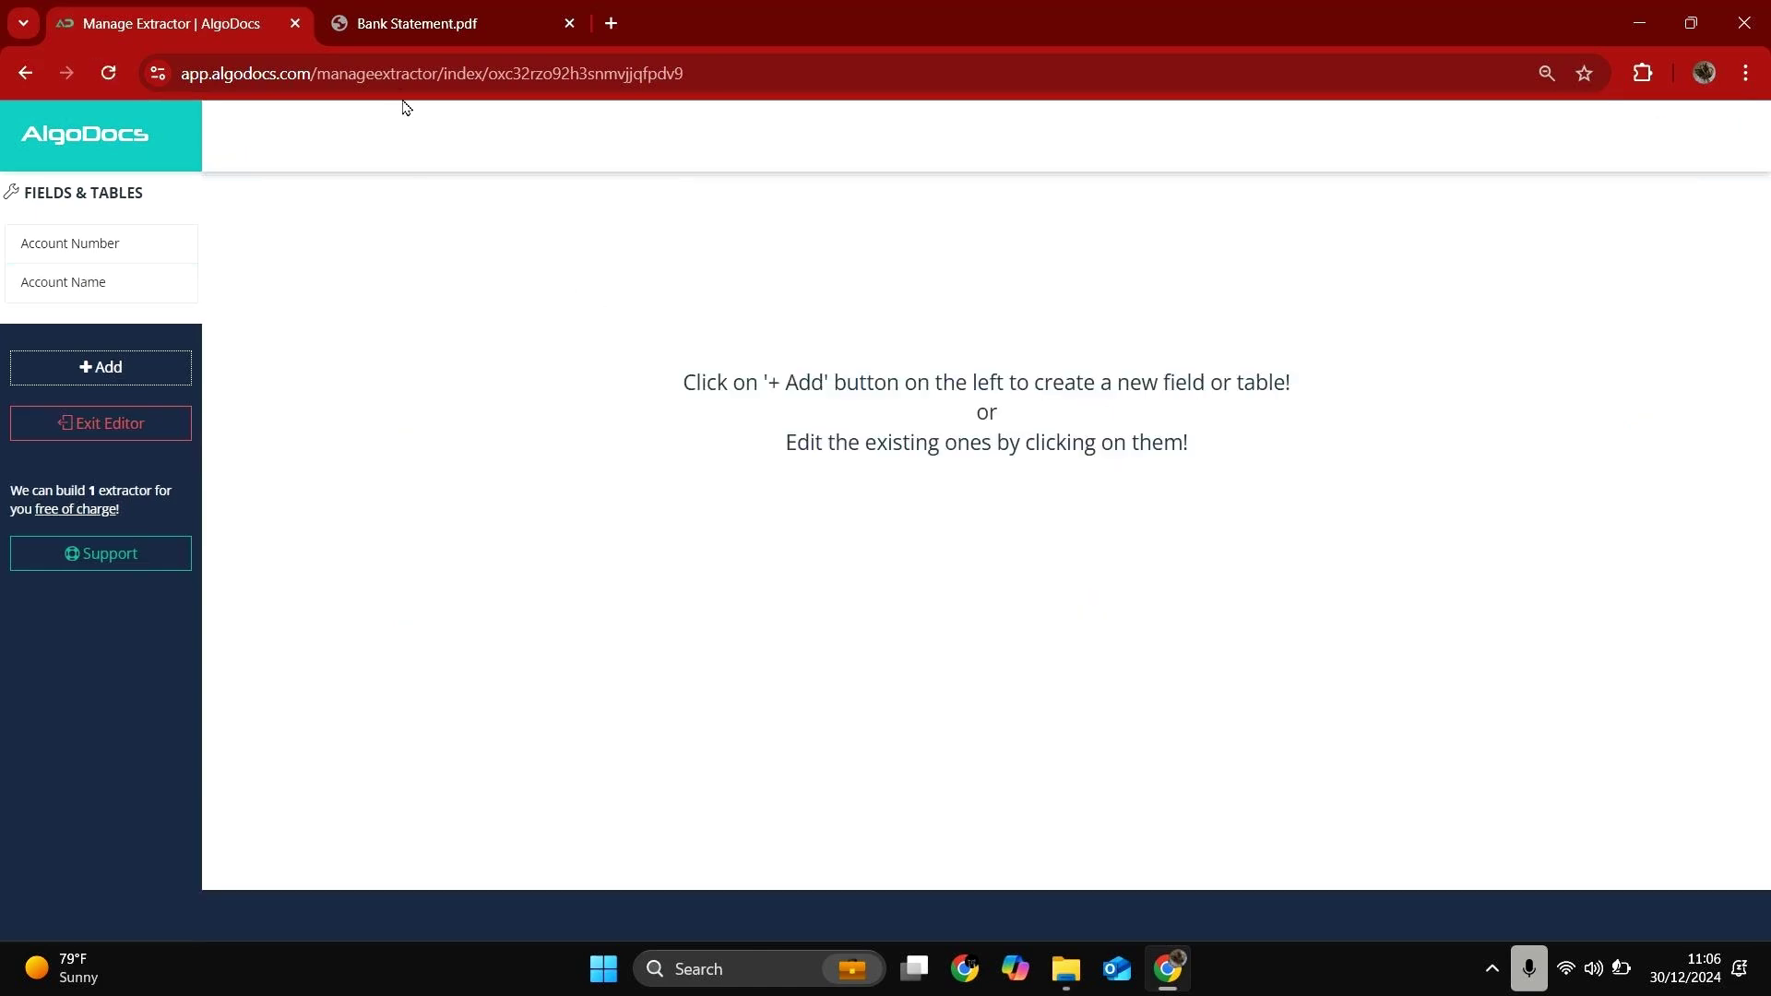
- Review the transactions table in the bank statement PDF, and start a new rule-based Table extraction in the extractor
click(387, 29)
scroll(680, 397, down, 3)
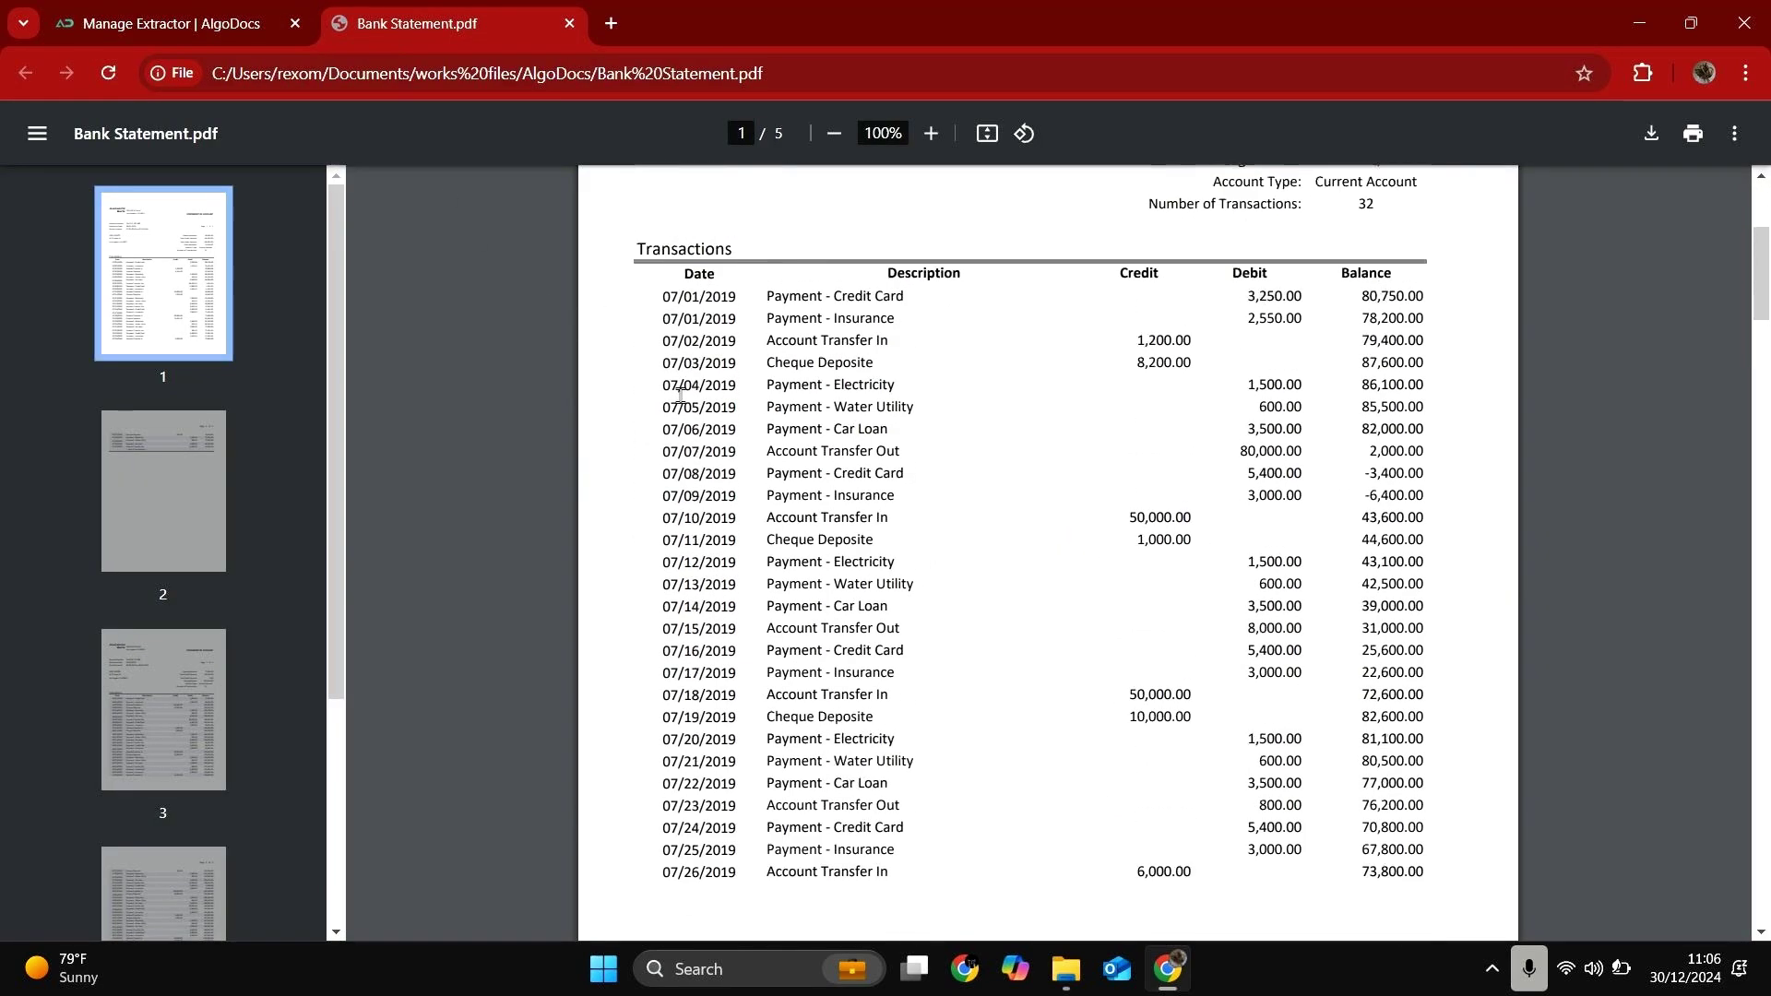
scroll(680, 387, up, 1)
click(237, 23)
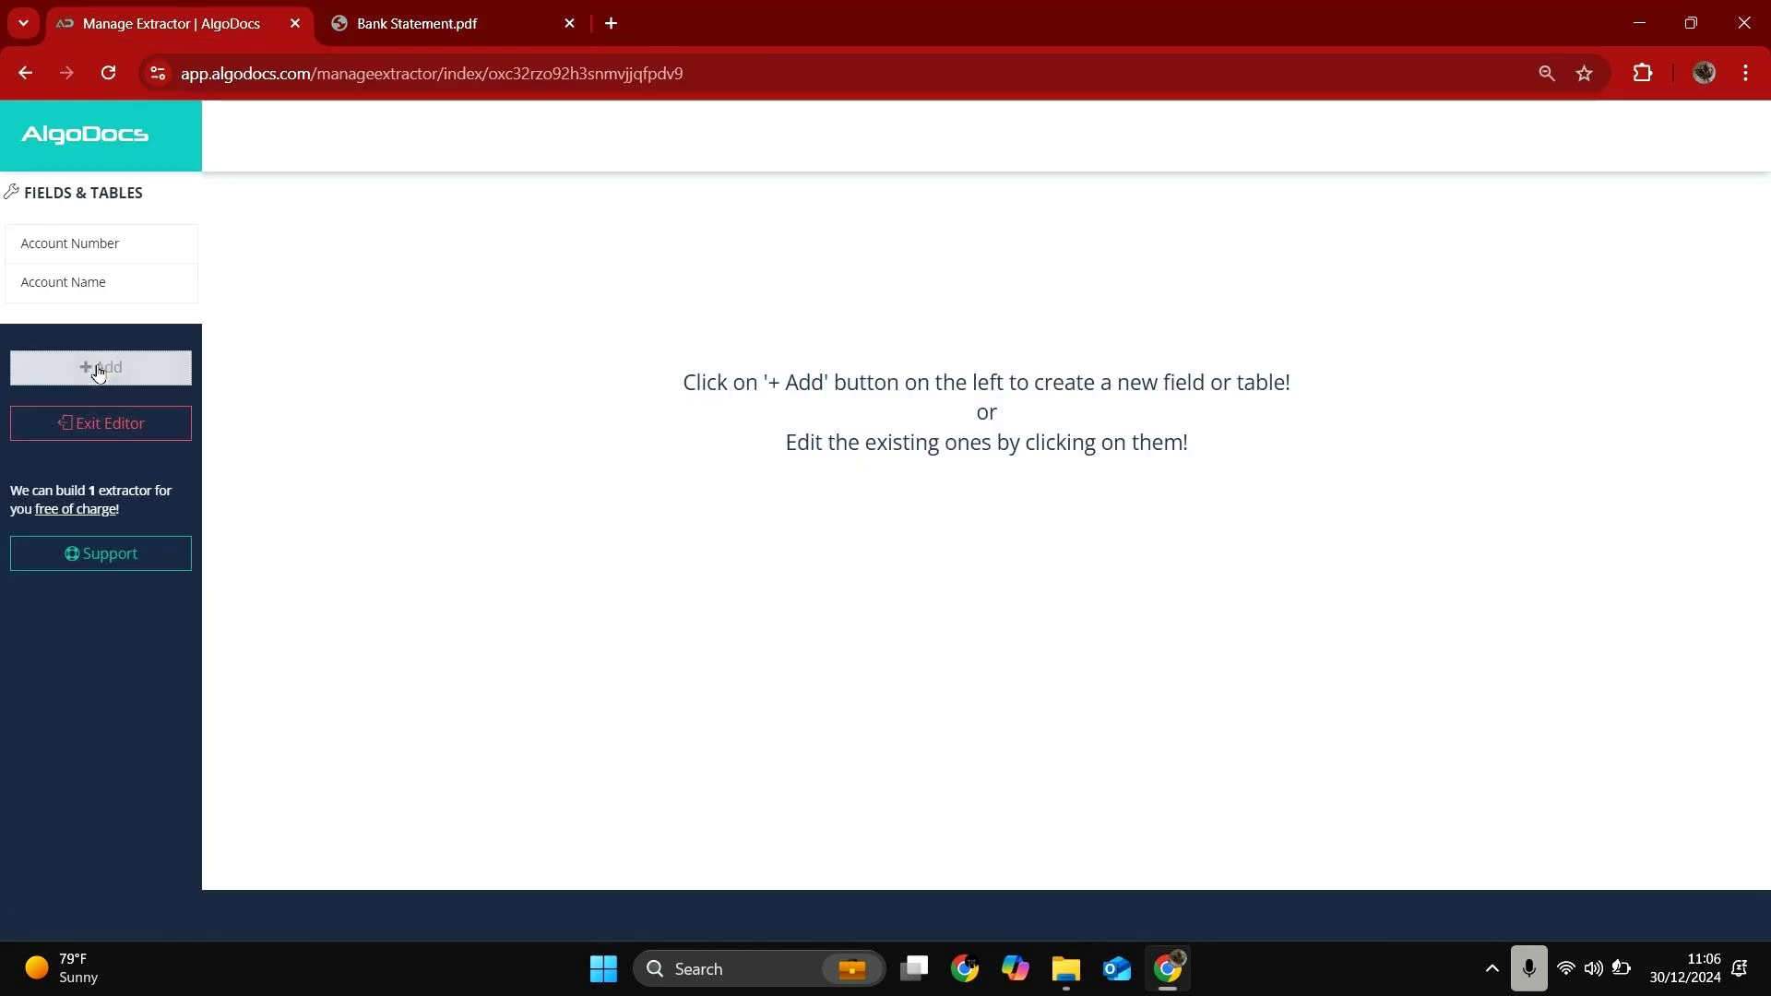
click(104, 365)
click(681, 672)
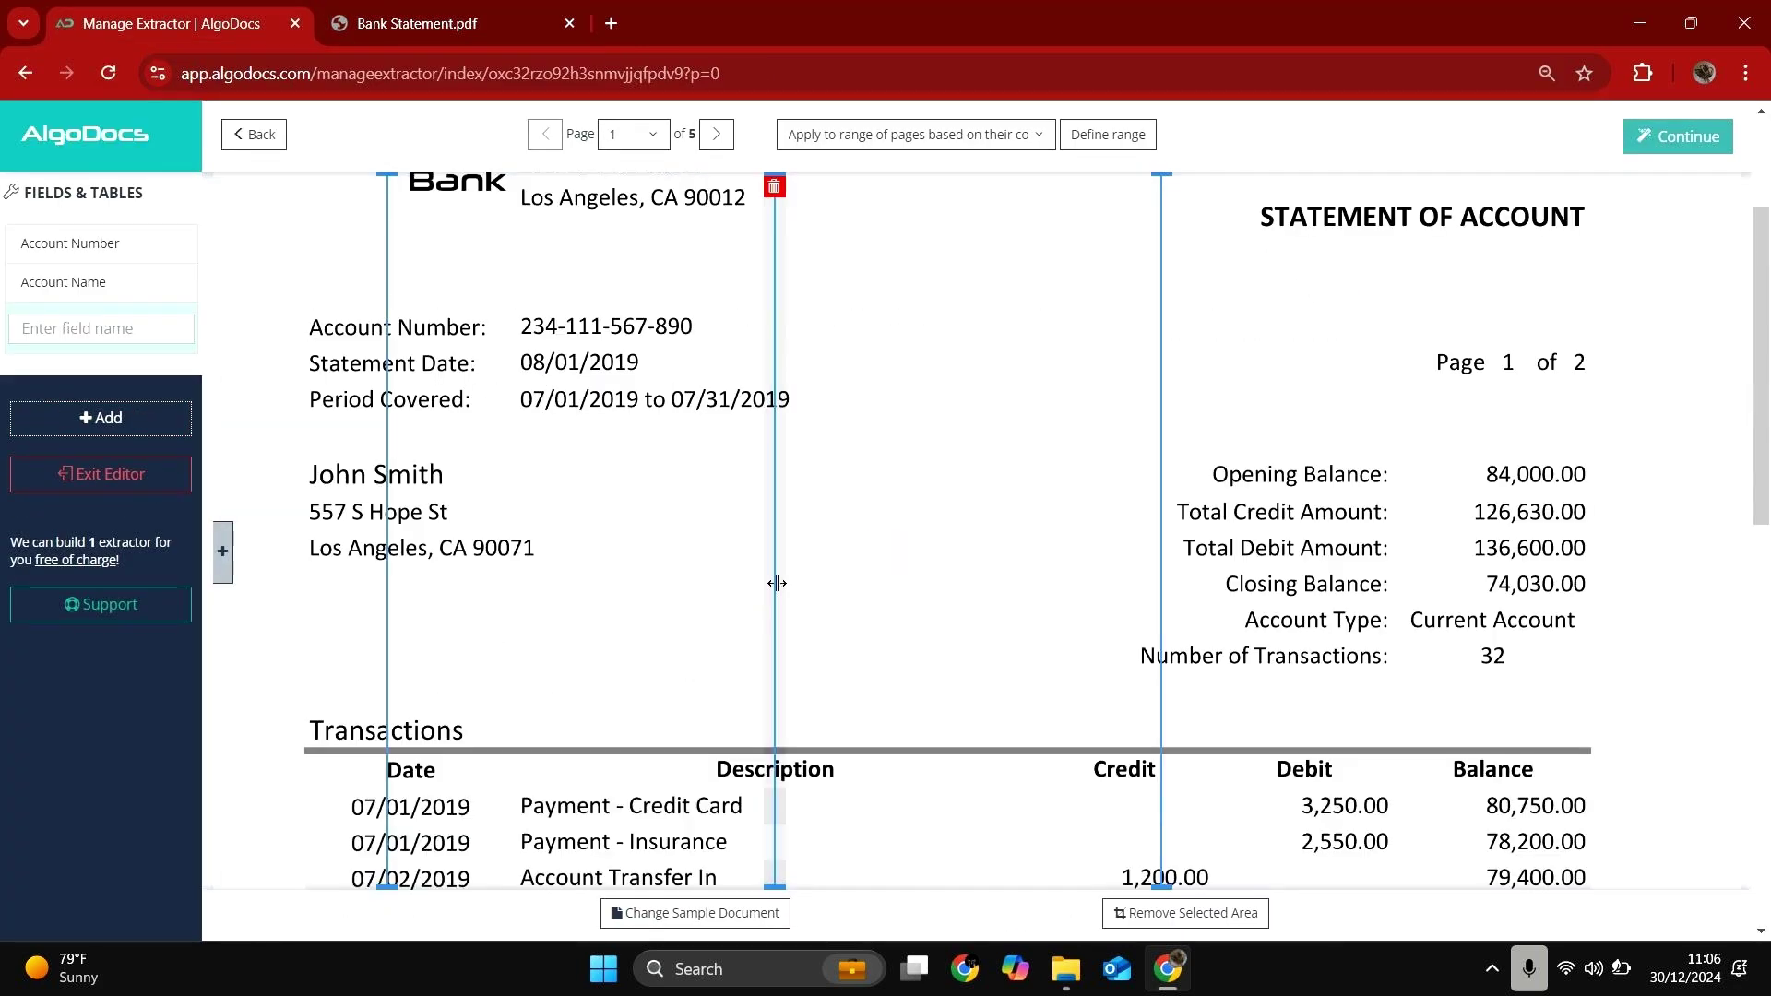
- Position the three existing column separators before the Credit, Debit and Balance columns of the transactions table
scroll(774, 585, down, 3)
scroll(776, 582, down, 3)
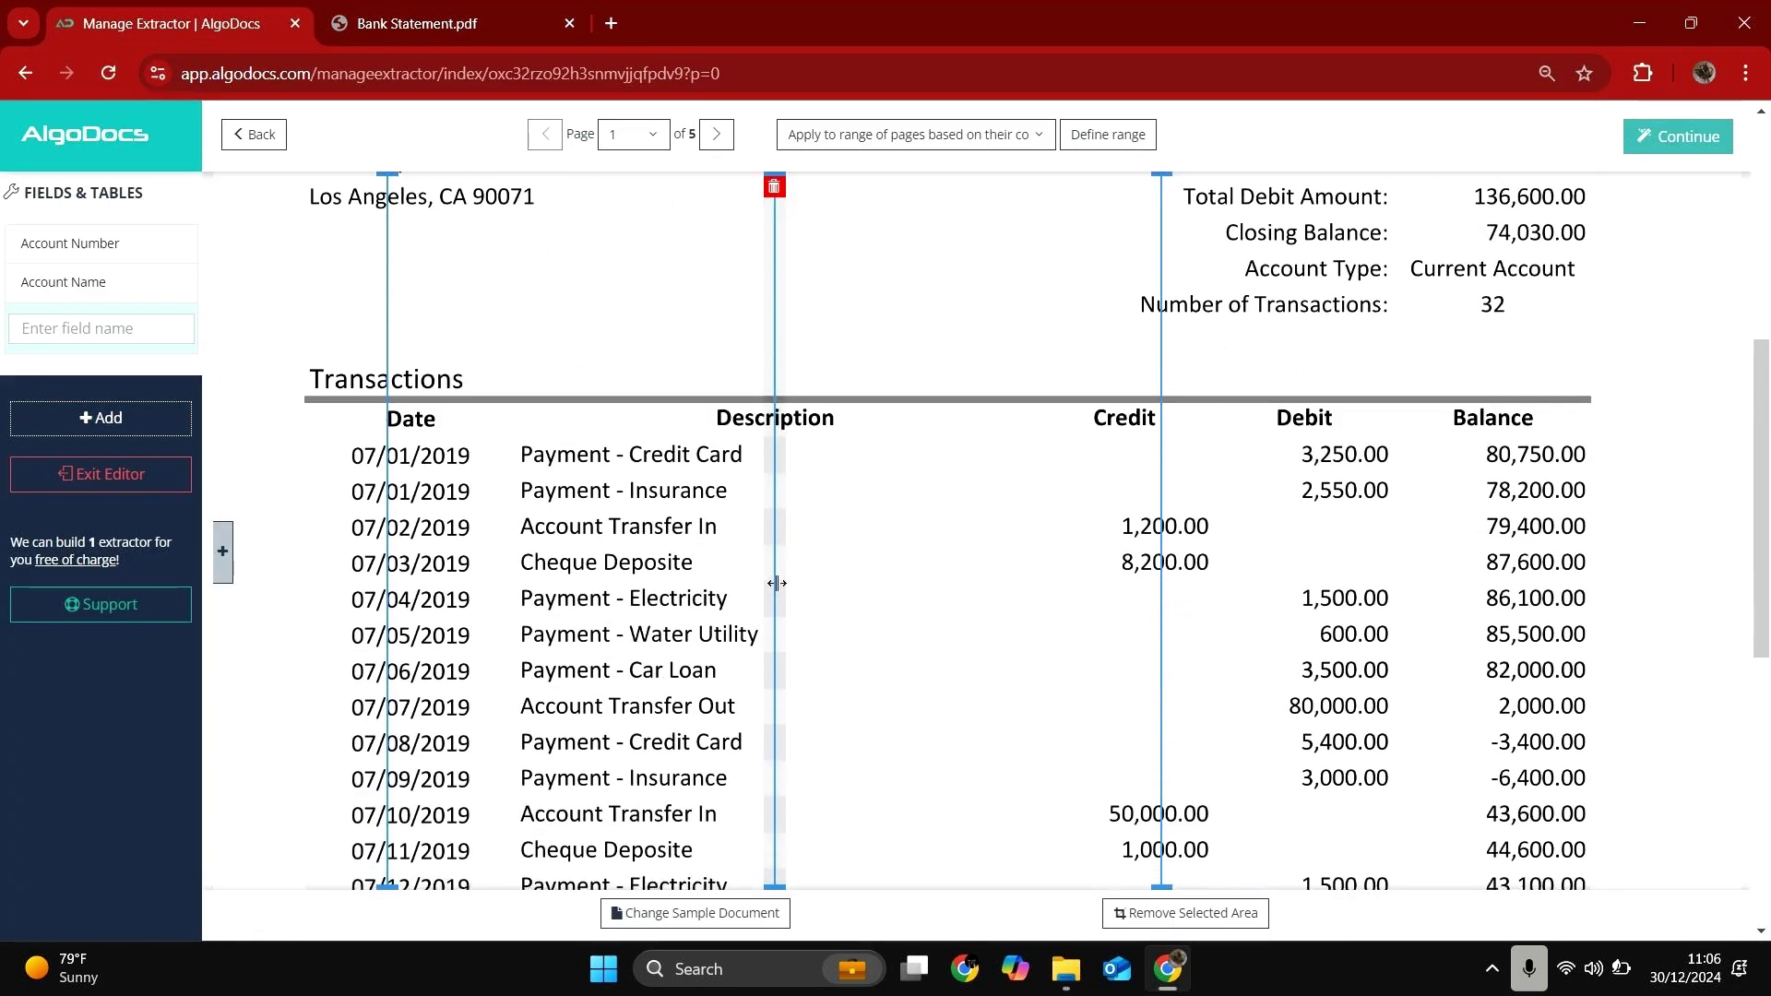
drag(1162, 577, 1406, 571)
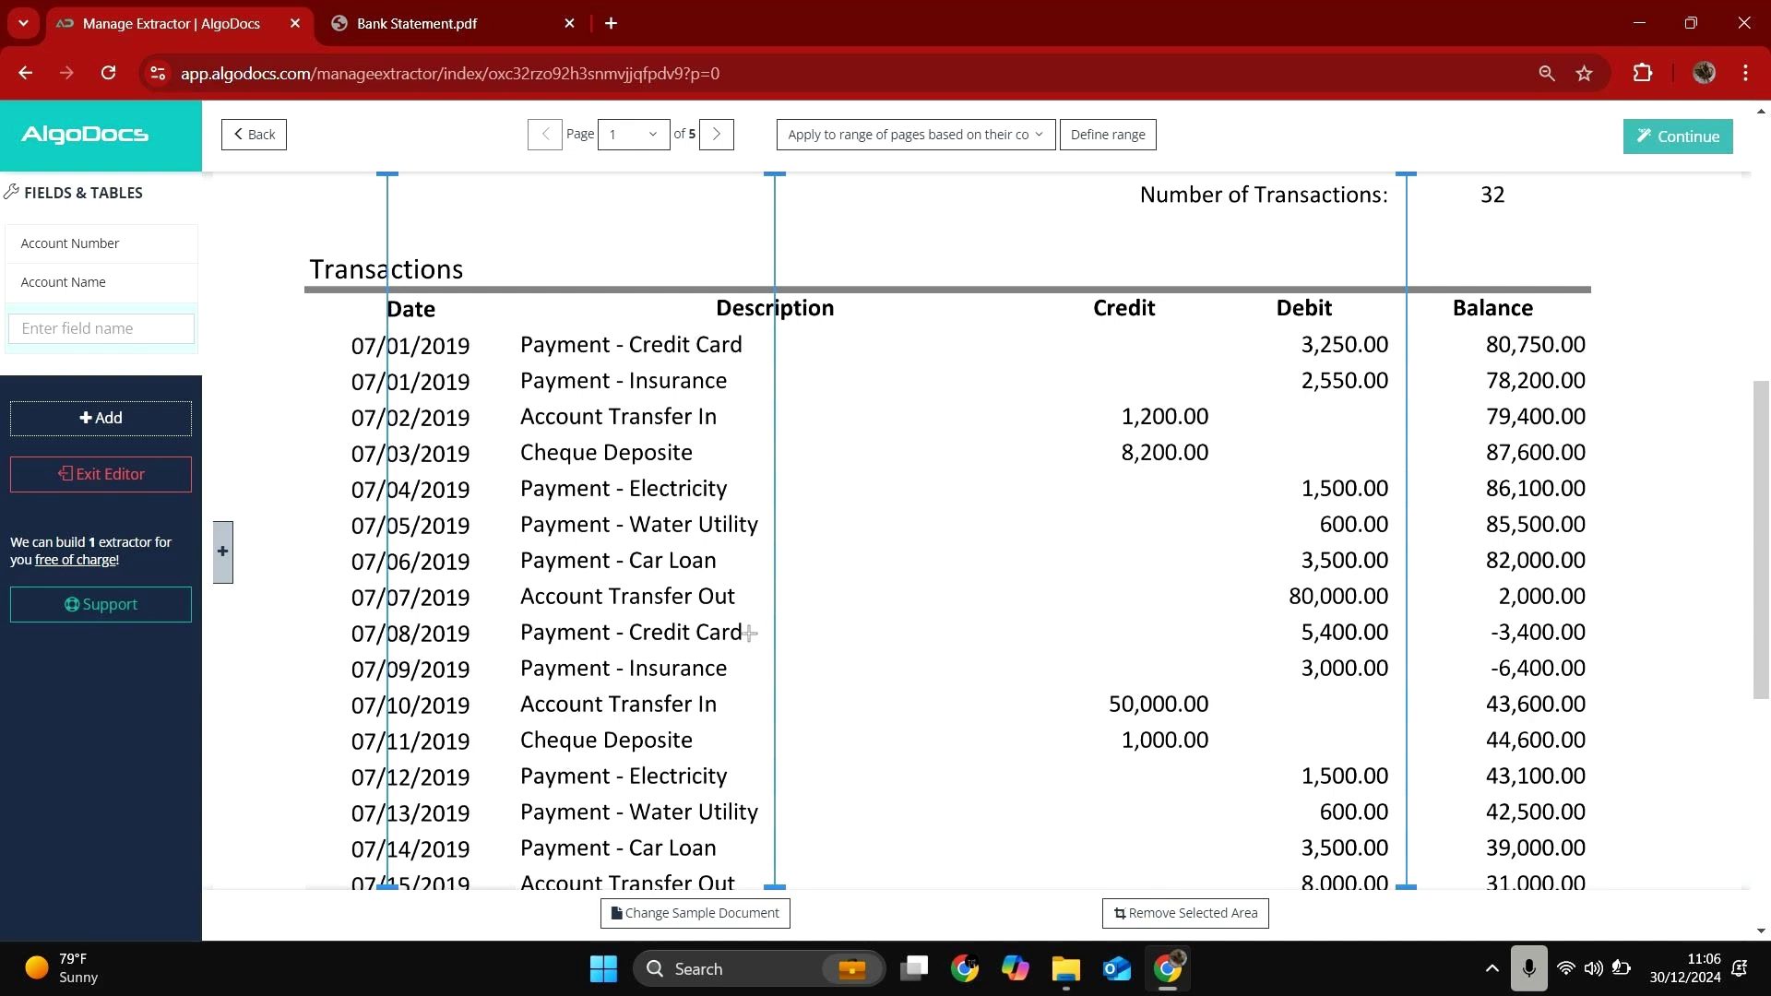
drag(775, 633, 1225, 628)
drag(388, 573, 1091, 604)
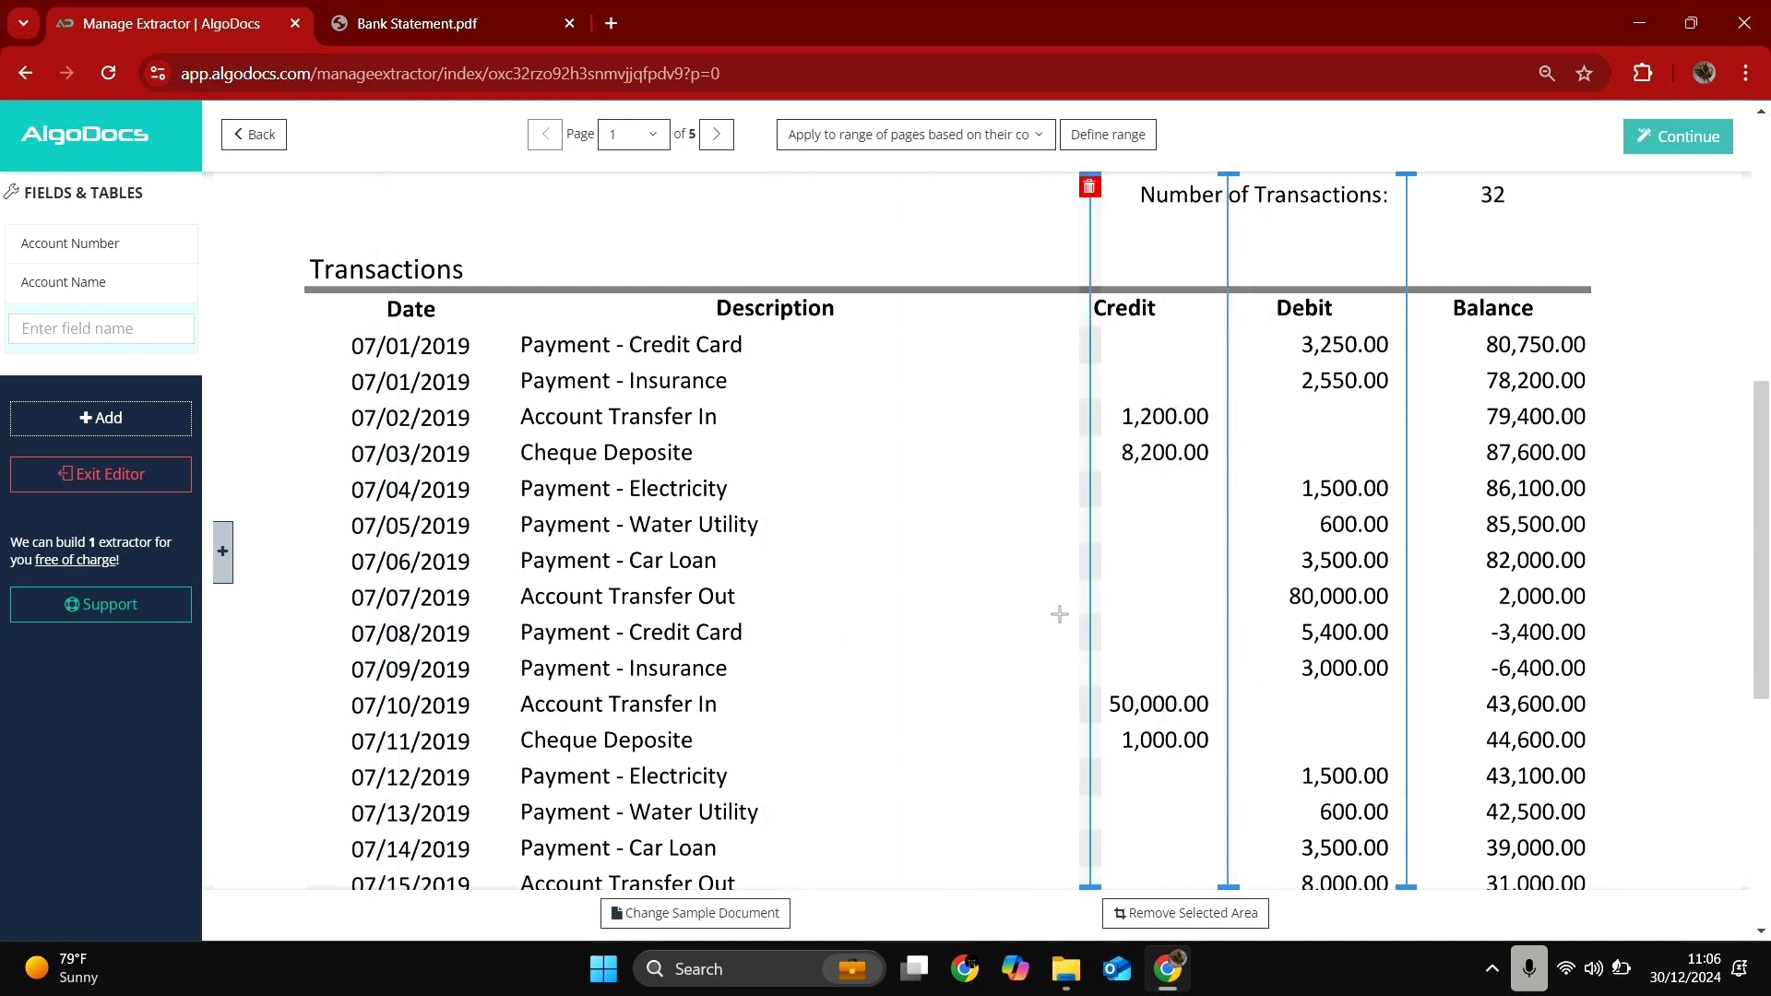
- Add a fourth column separator between Date and Description, align the separators with the column headings, and continue to refining
click(222, 550)
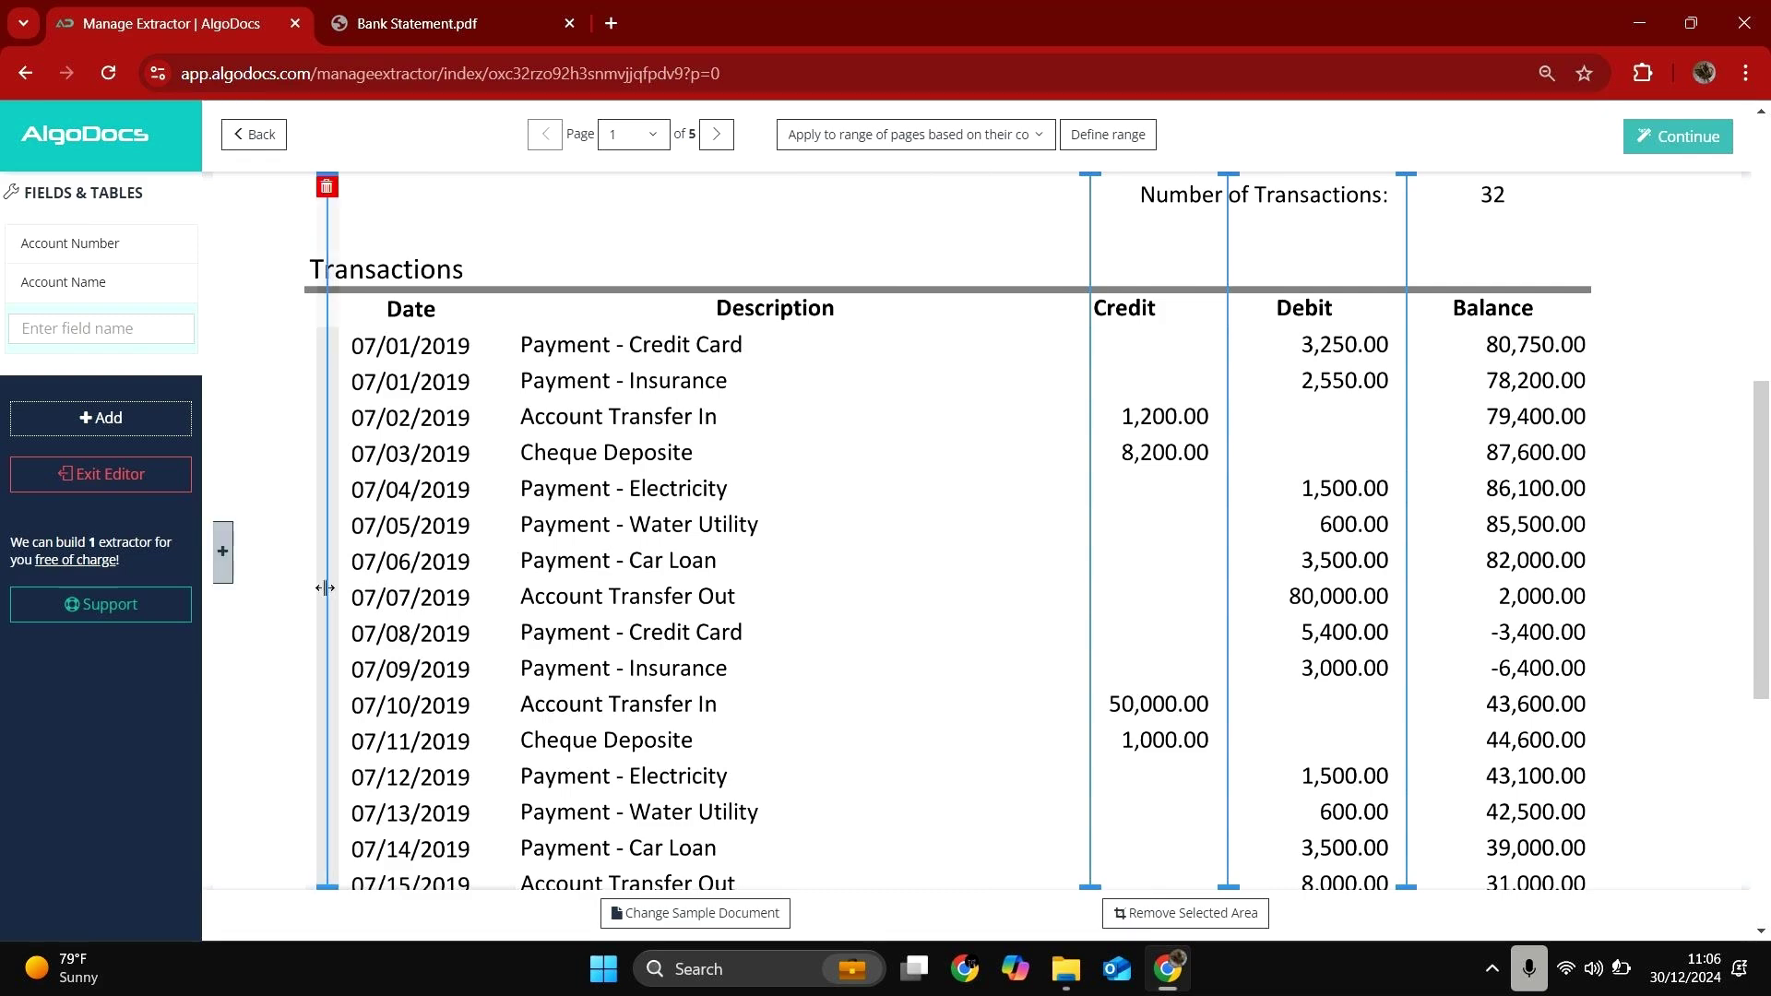
drag(329, 590, 486, 598)
scroll(1060, 525, down, 3)
scroll(1060, 526, up, 8)
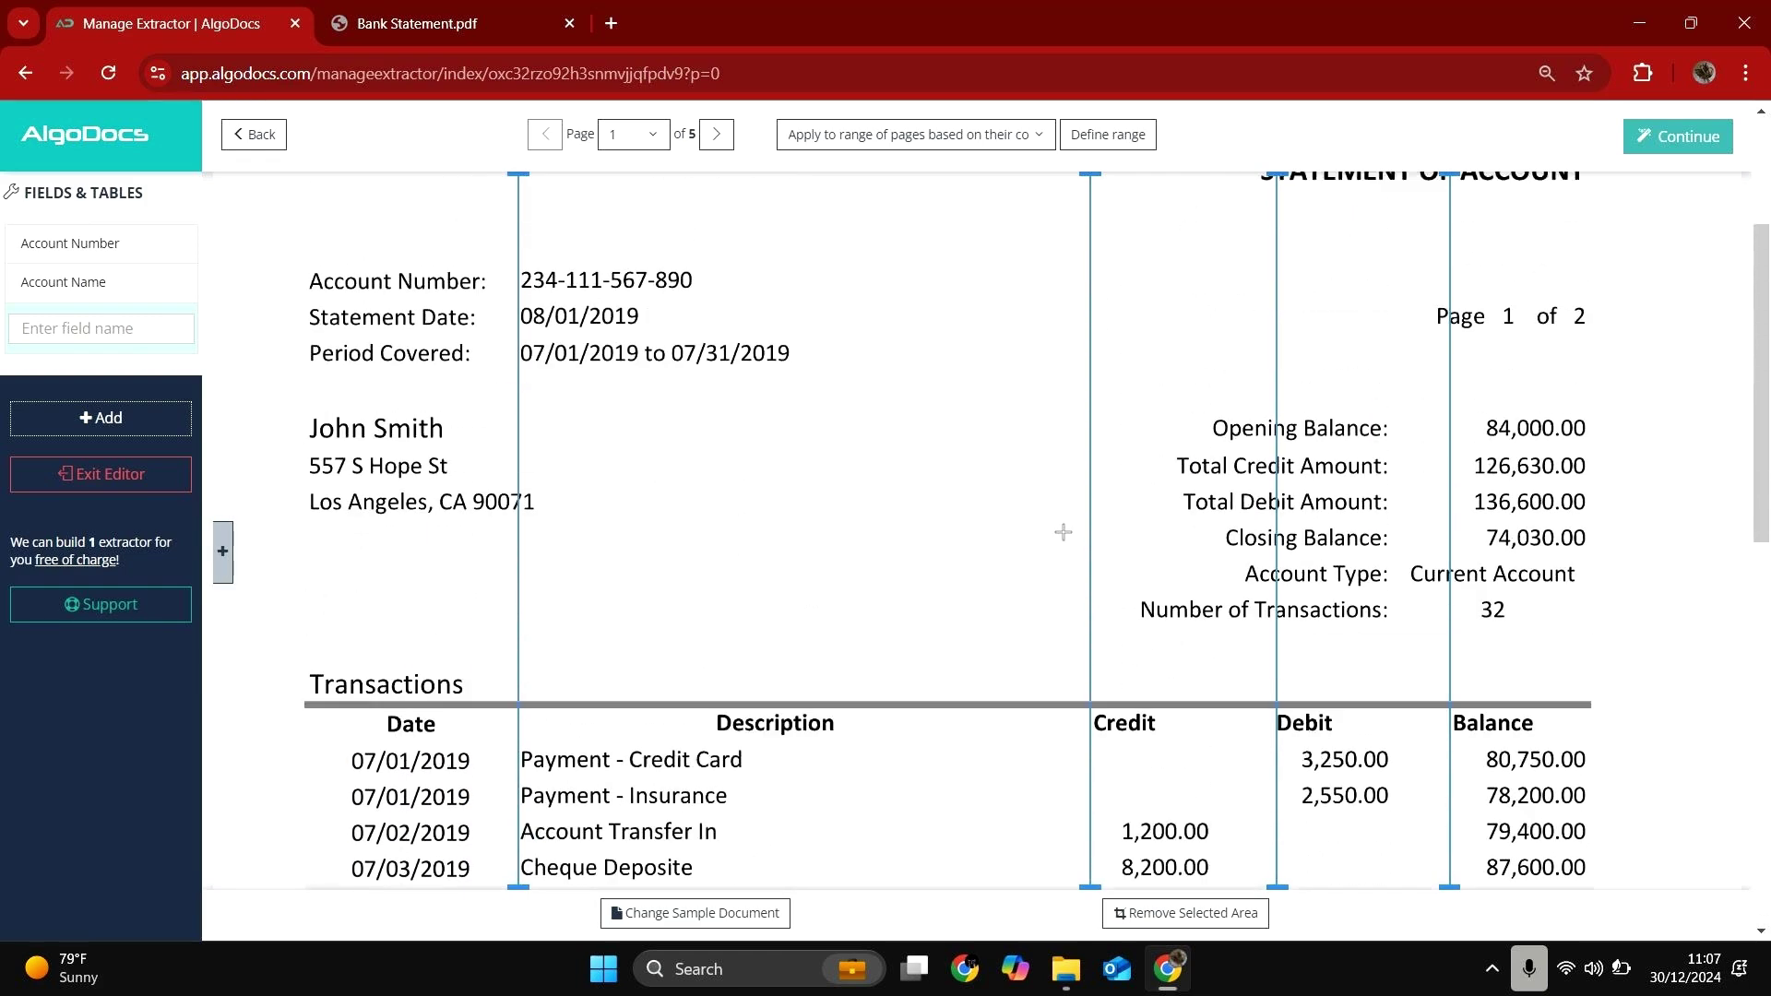
click(1671, 136)
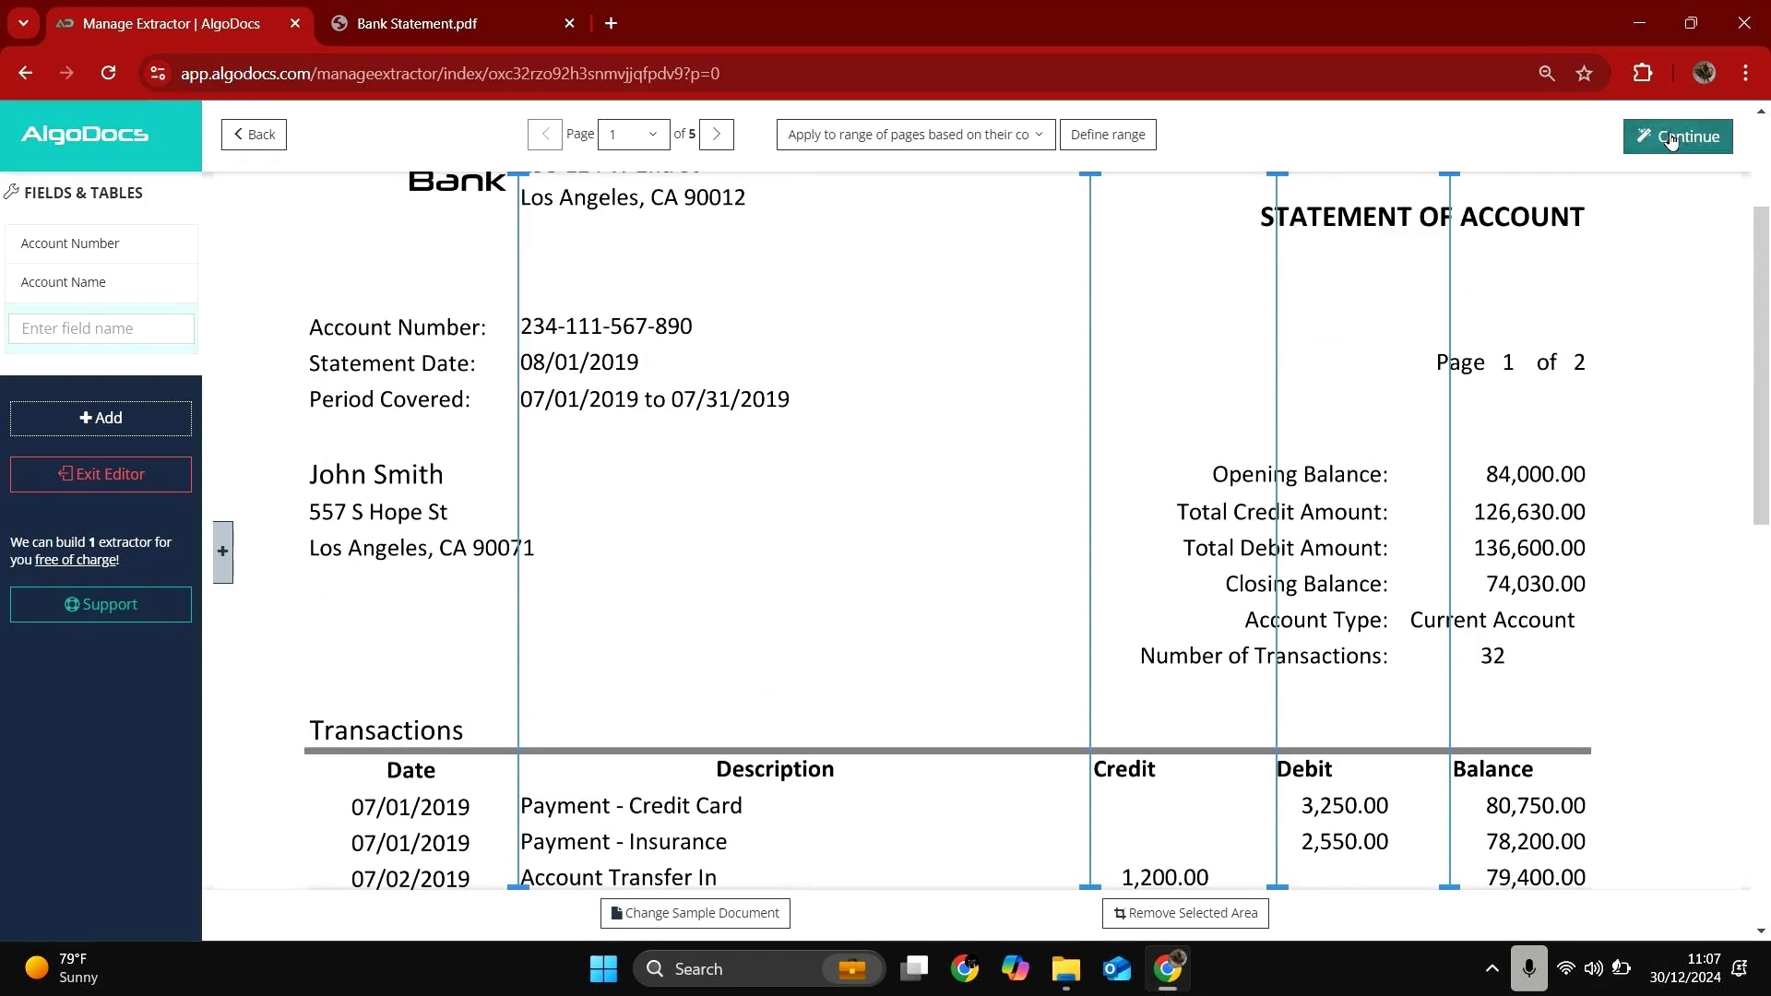
- Remove the default Keep Rows filter from the table extraction
scroll(1453, 272, up, 1)
scroll(1430, 332, up, 1)
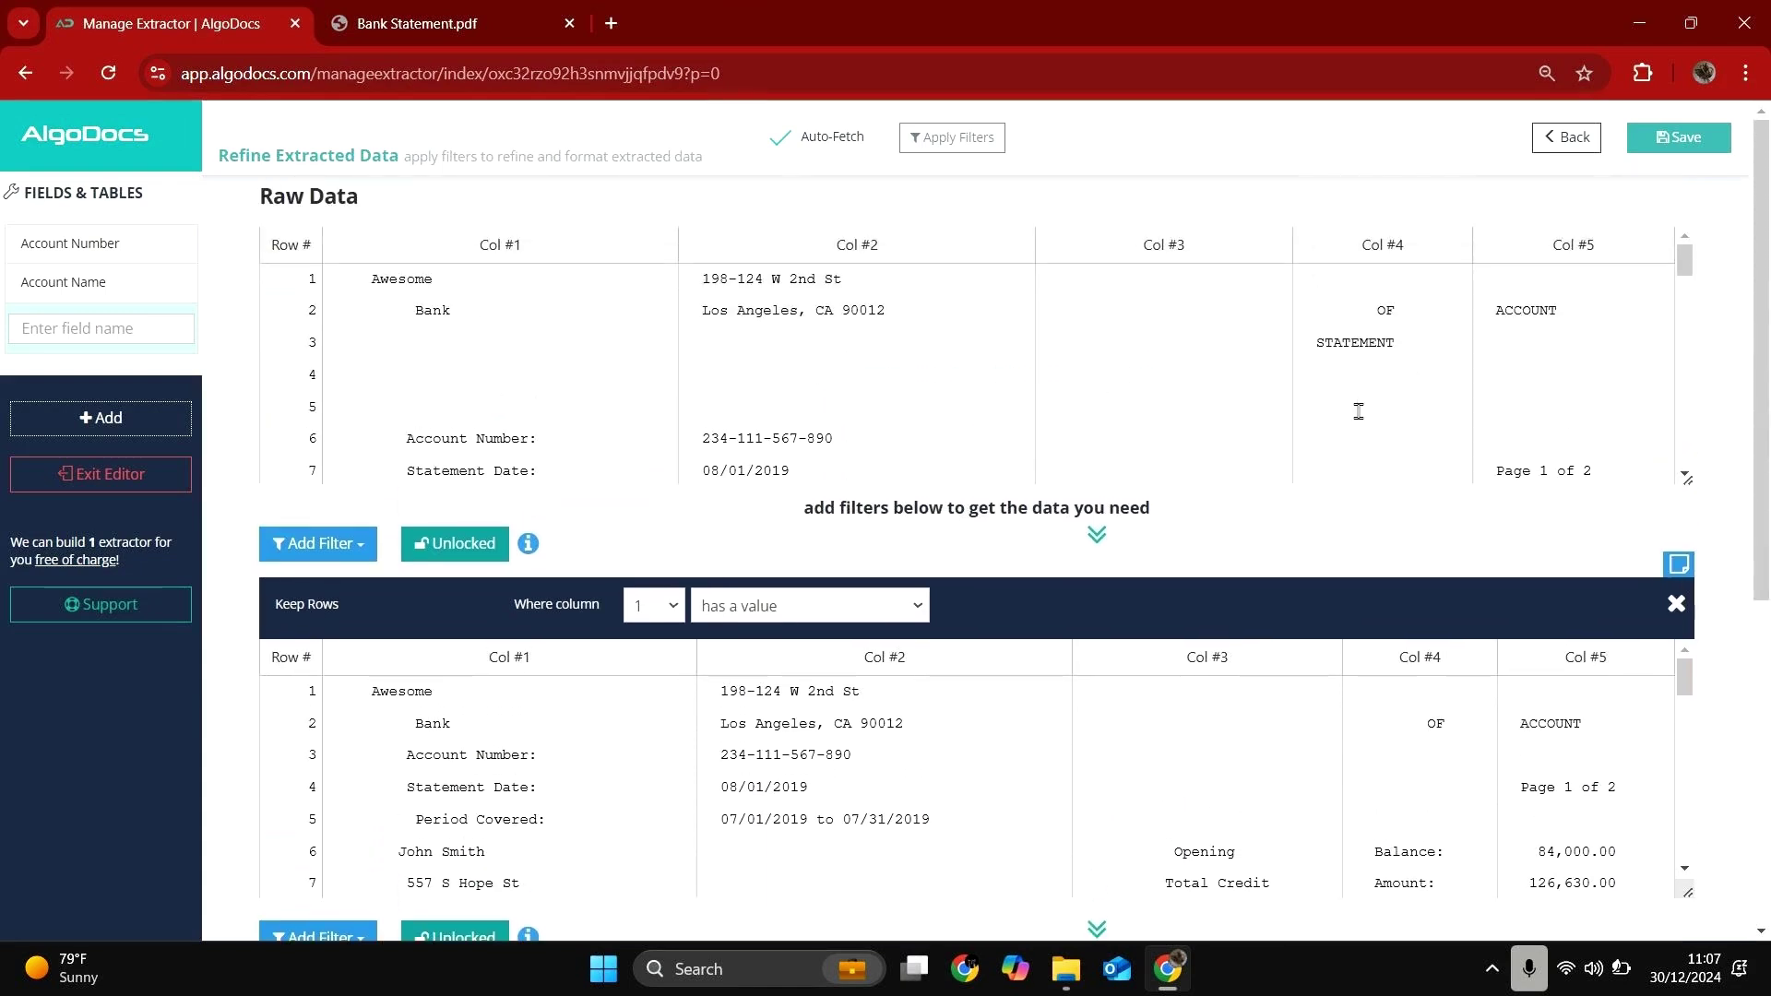
click(1679, 609)
- Add a Keep Section filter to the raw table data and set it to "With Condition"
click(345, 549)
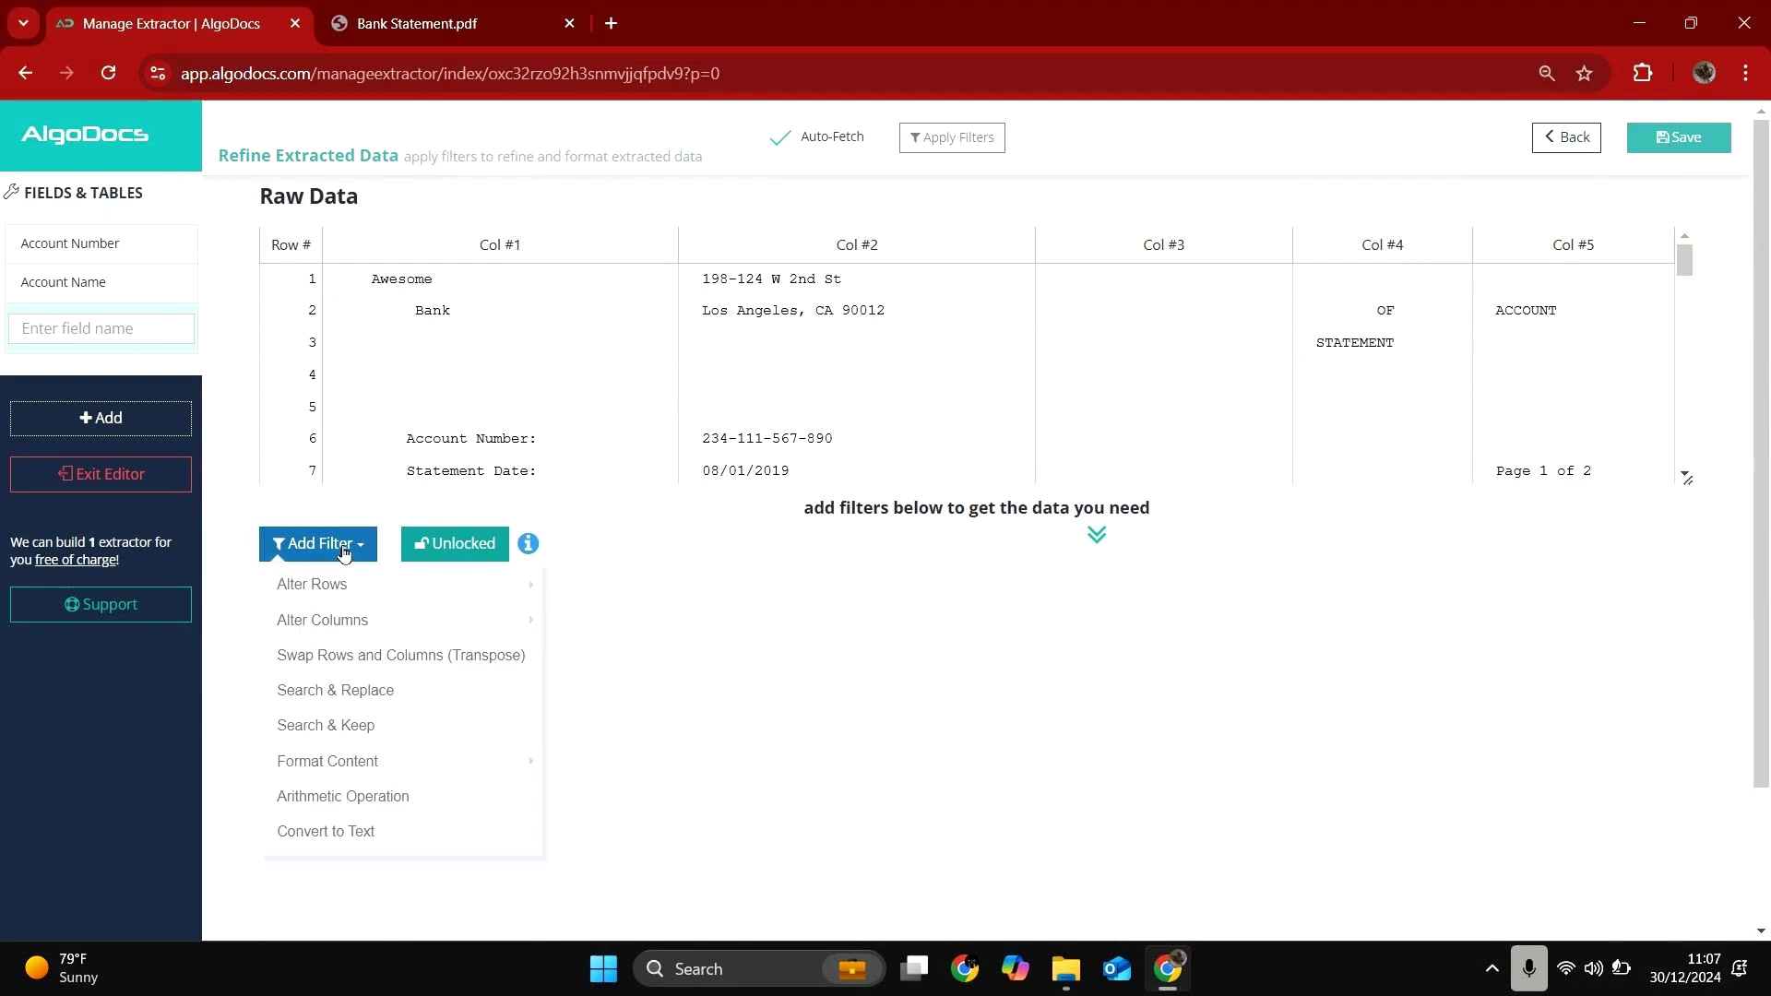
click(585, 621)
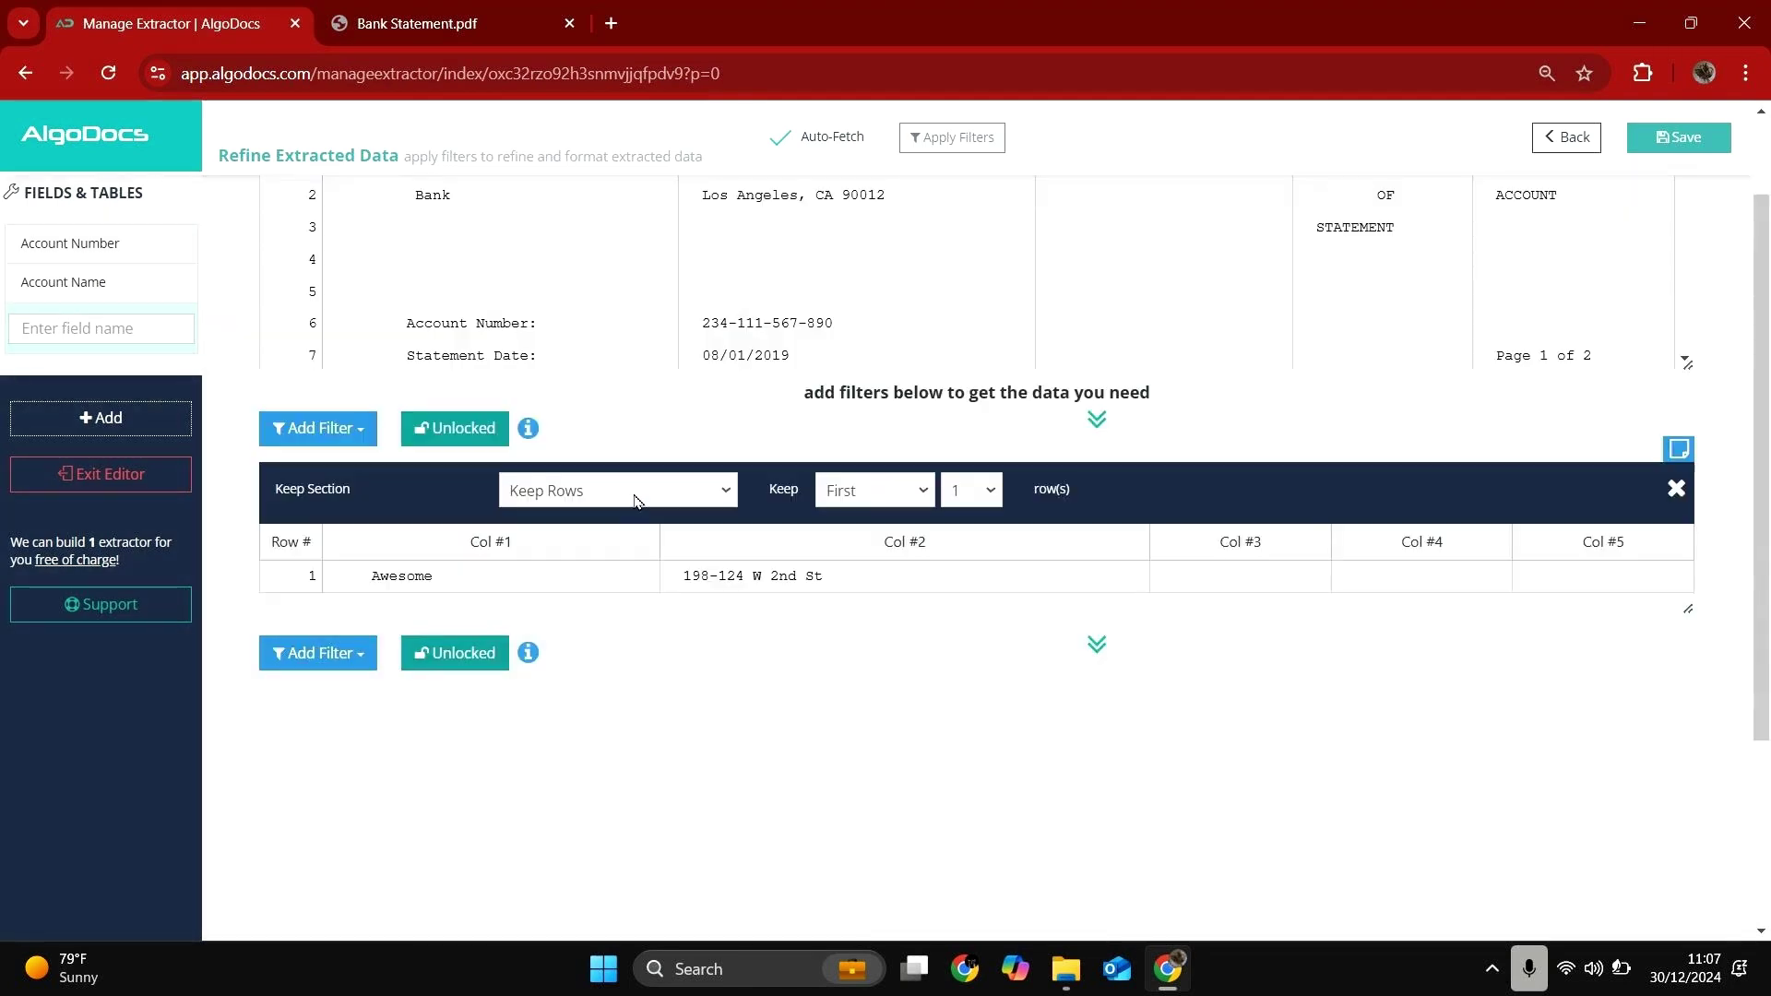
click(634, 498)
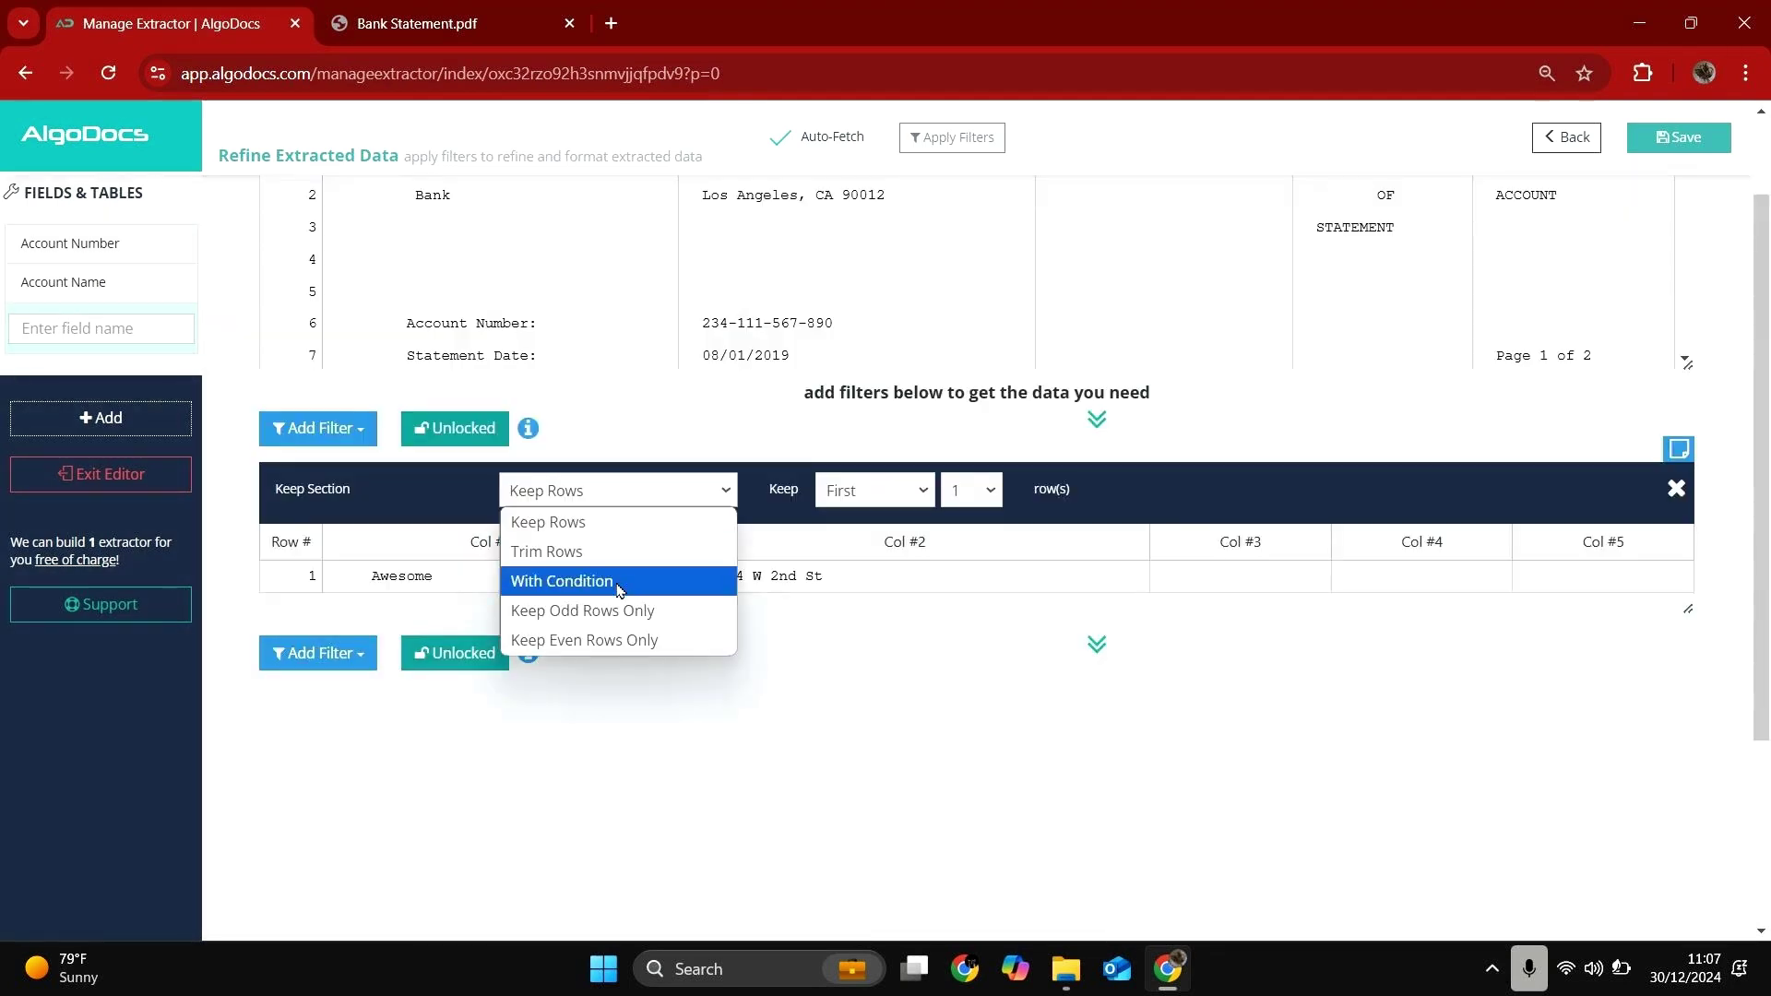
click(618, 582)
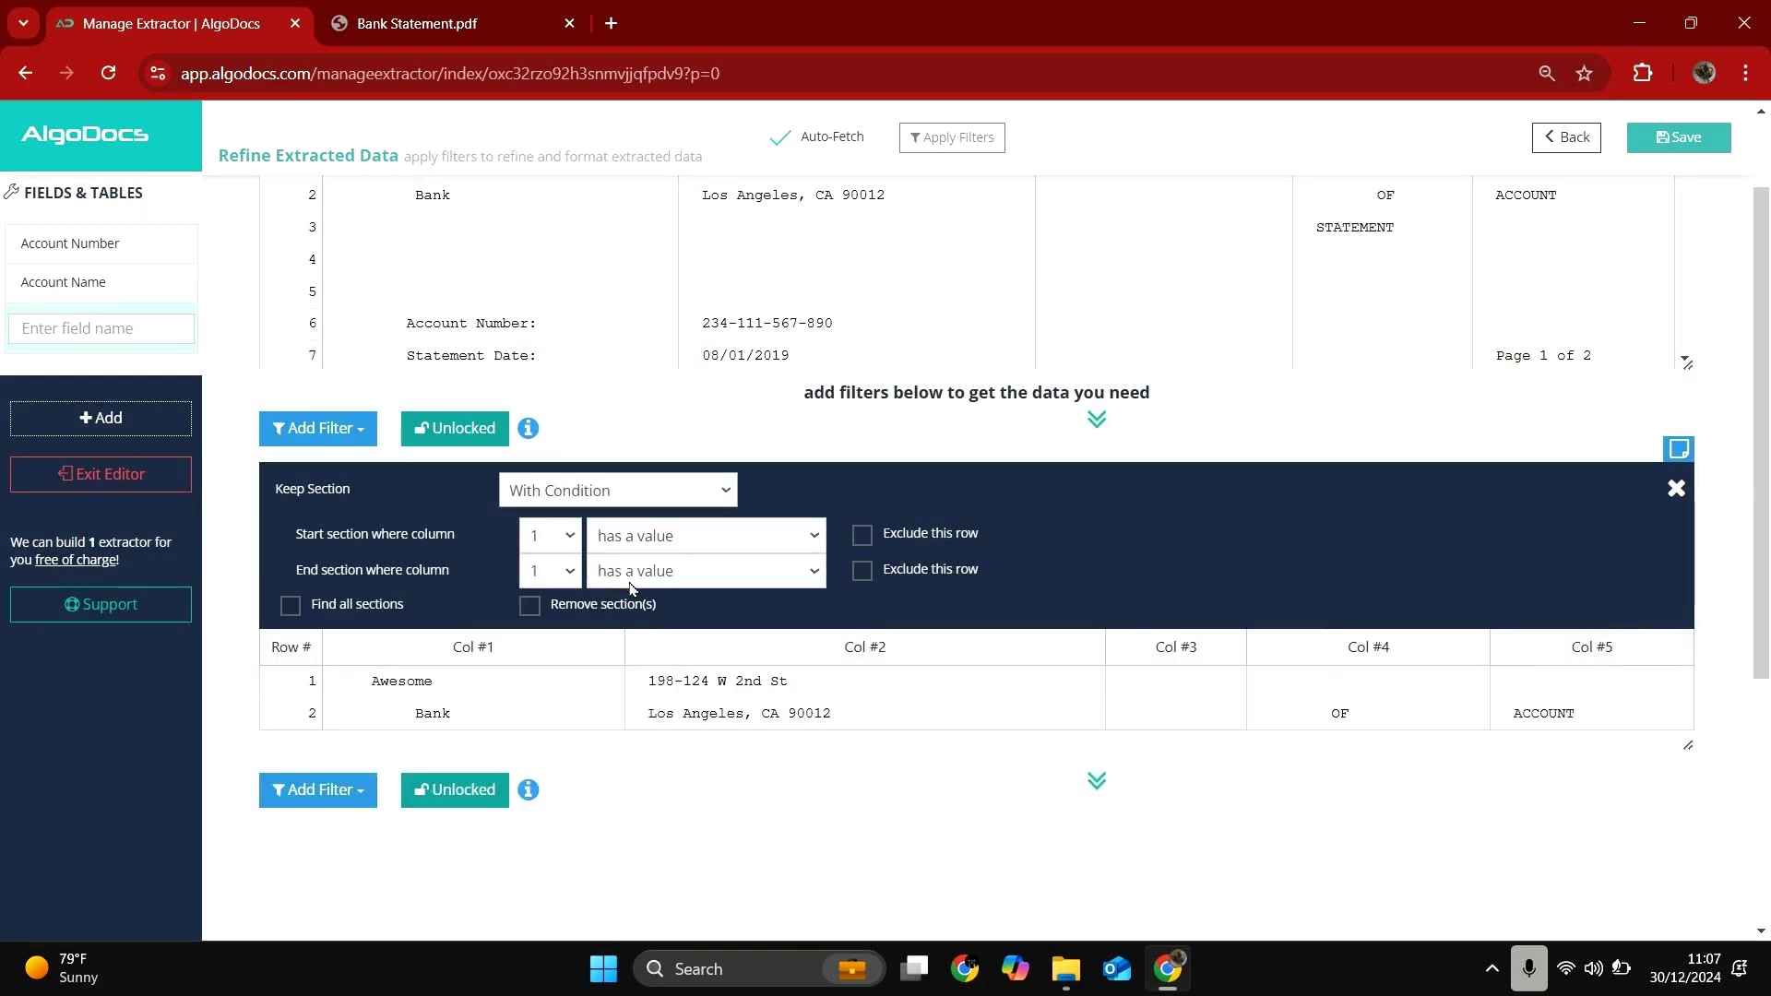
- Examine the bank statement PDF for text that marks the start and end of each transactions table, and return to the extractor
click(432, 30)
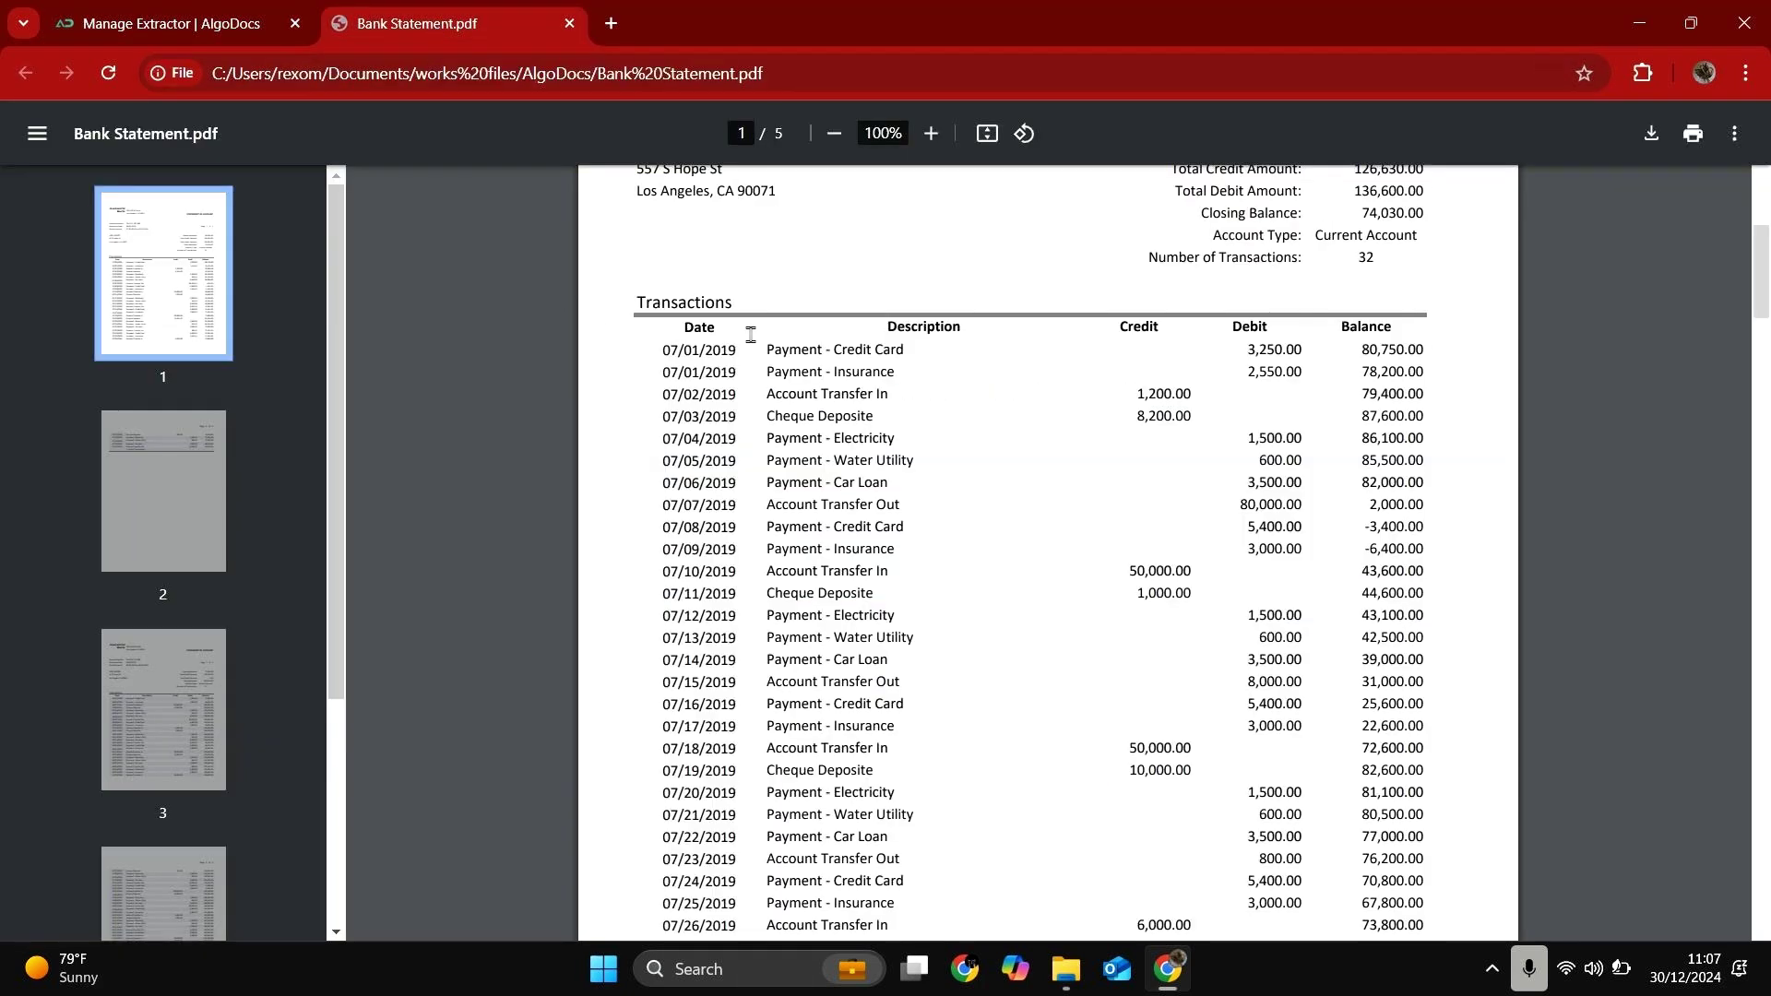
drag(883, 319, 963, 324)
scroll(937, 399, down, 9)
scroll(934, 400, down, 1)
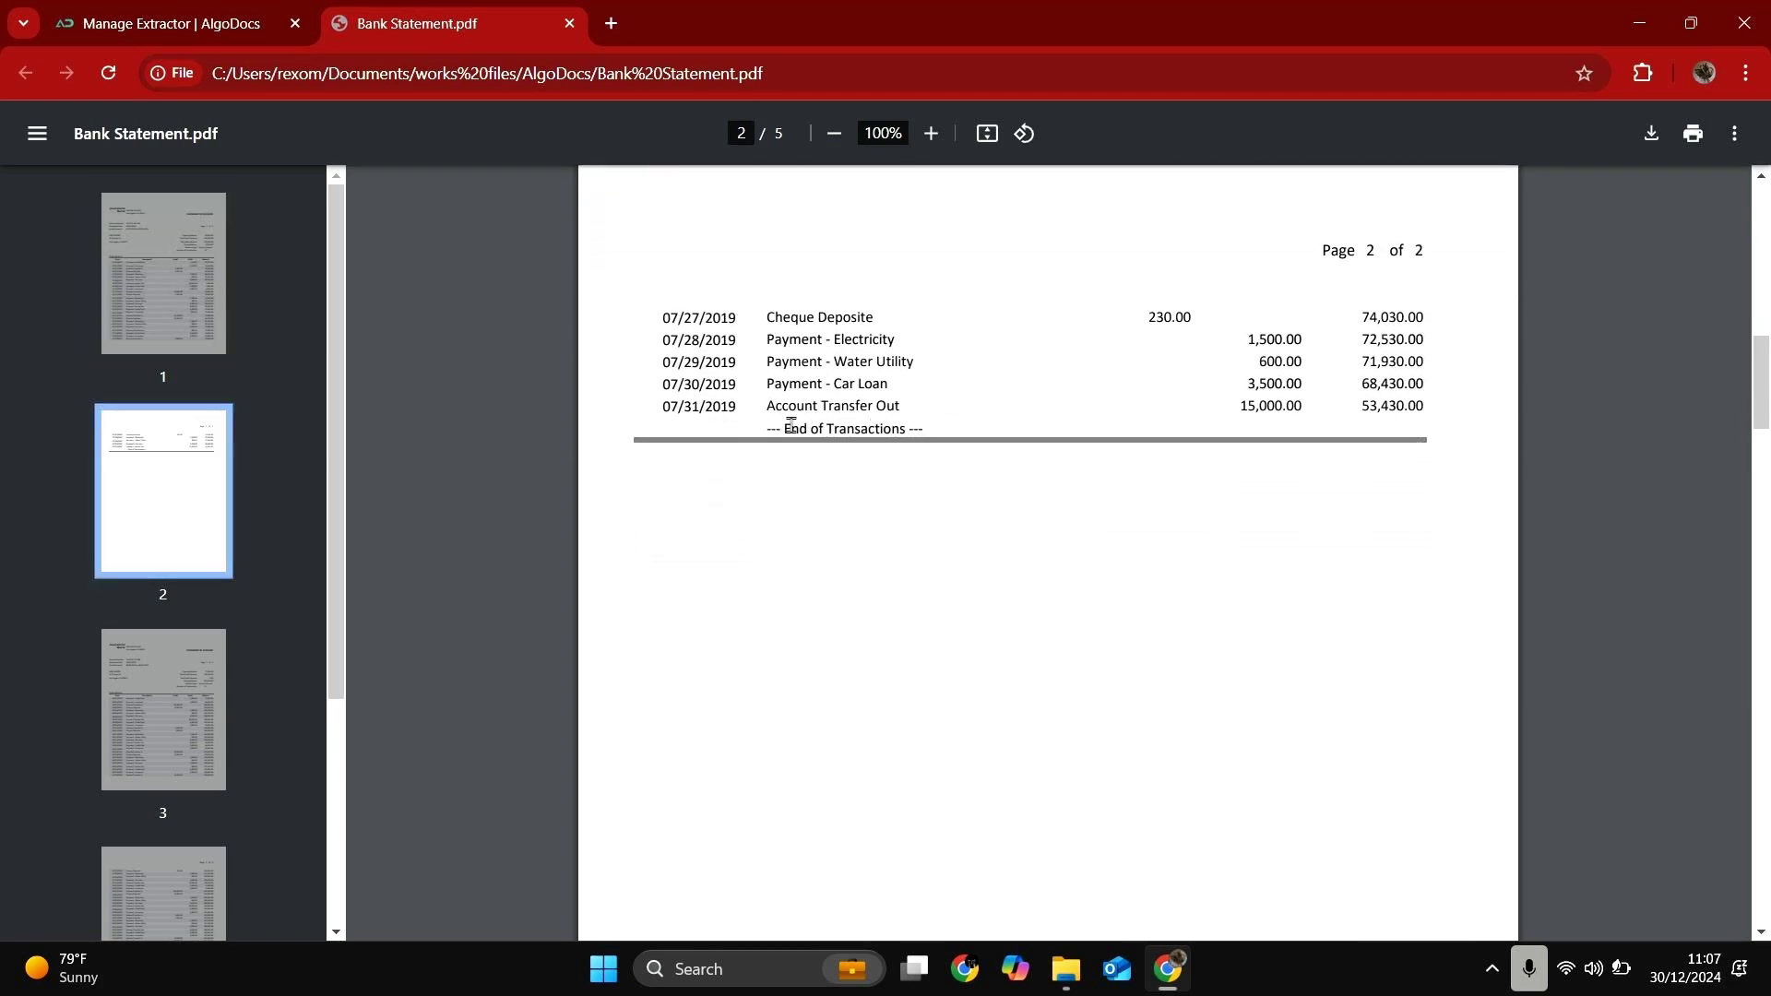
drag(766, 429, 764, 484)
scroll(957, 348, up, 2)
scroll(916, 461, down, 18)
scroll(953, 474, down, 20)
click(142, 8)
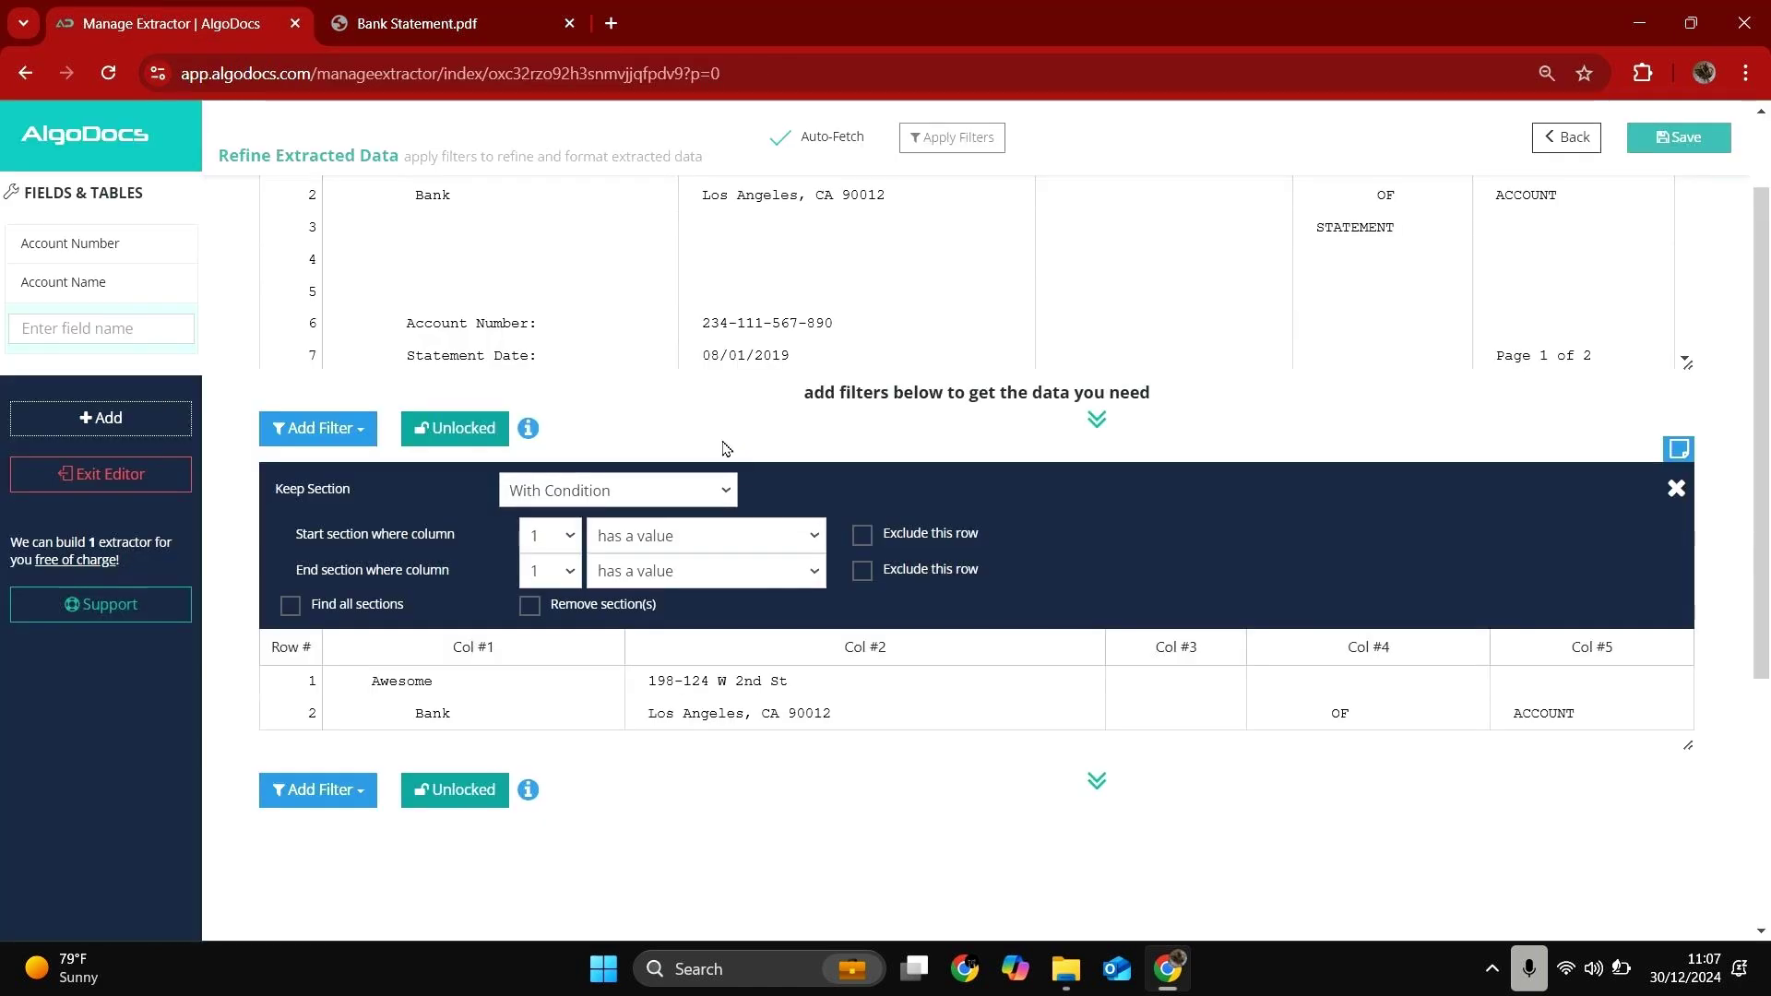
- Set the Keep Section filter to start where column 2 contains the value "Description"
click(551, 536)
click(544, 591)
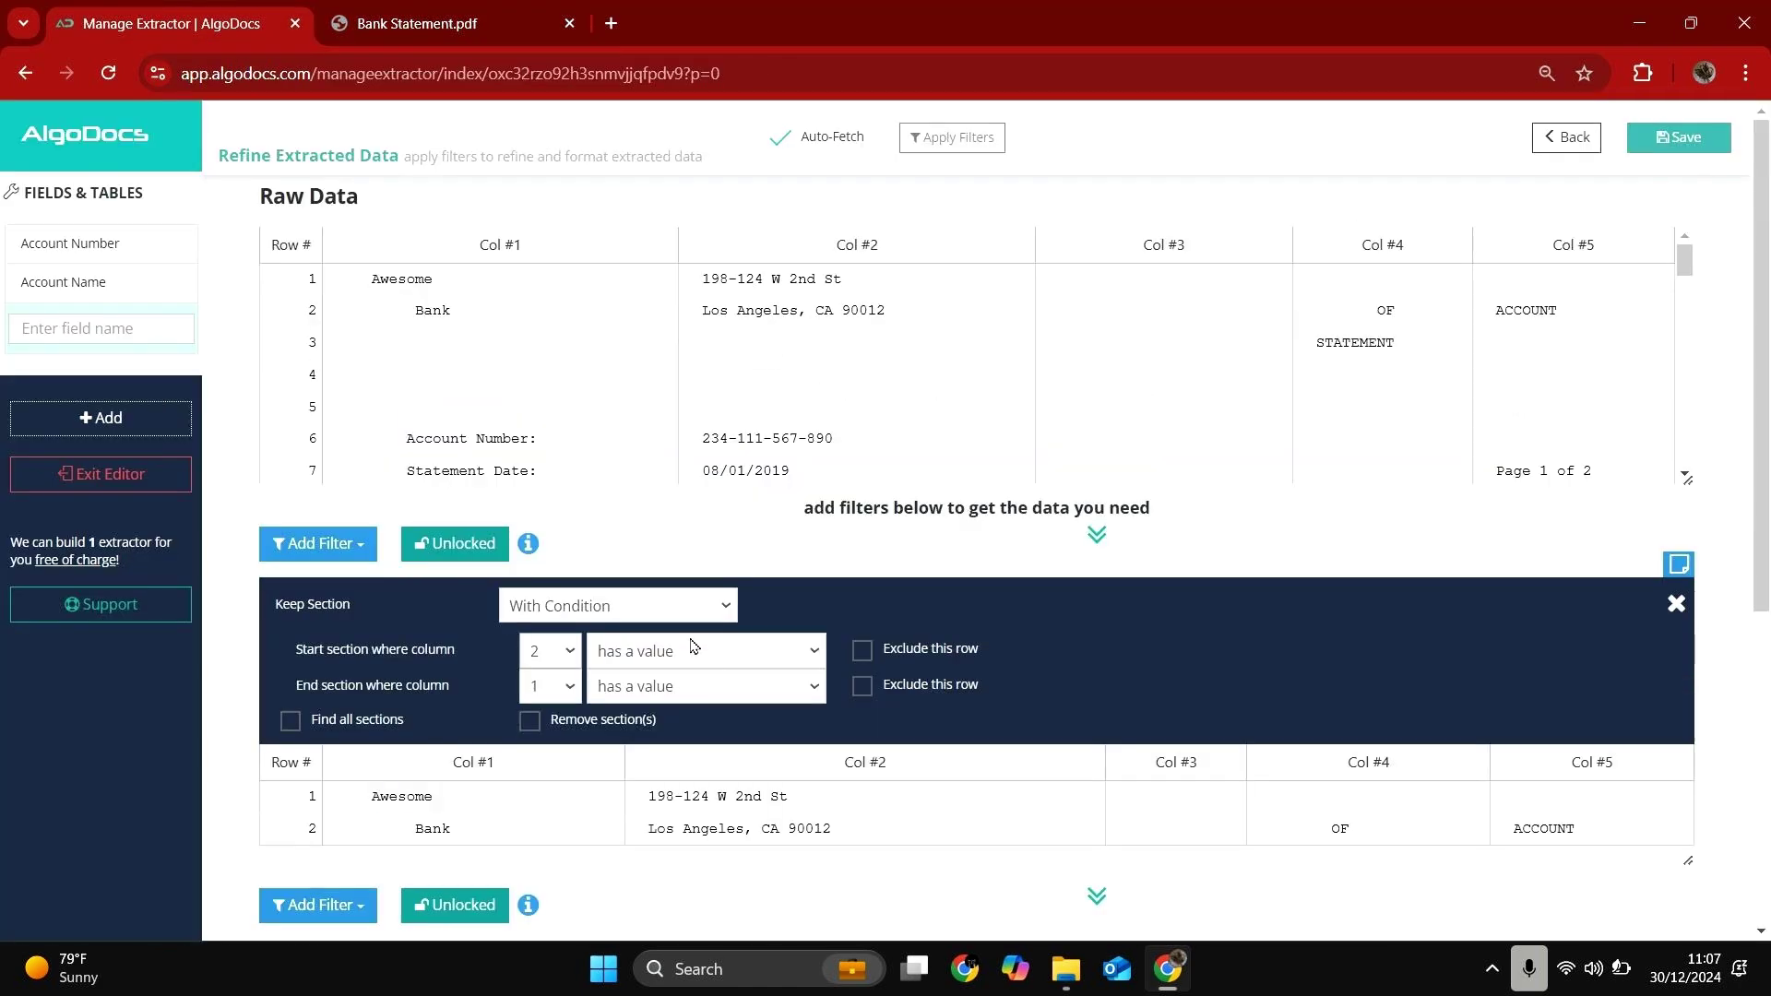
click(695, 652)
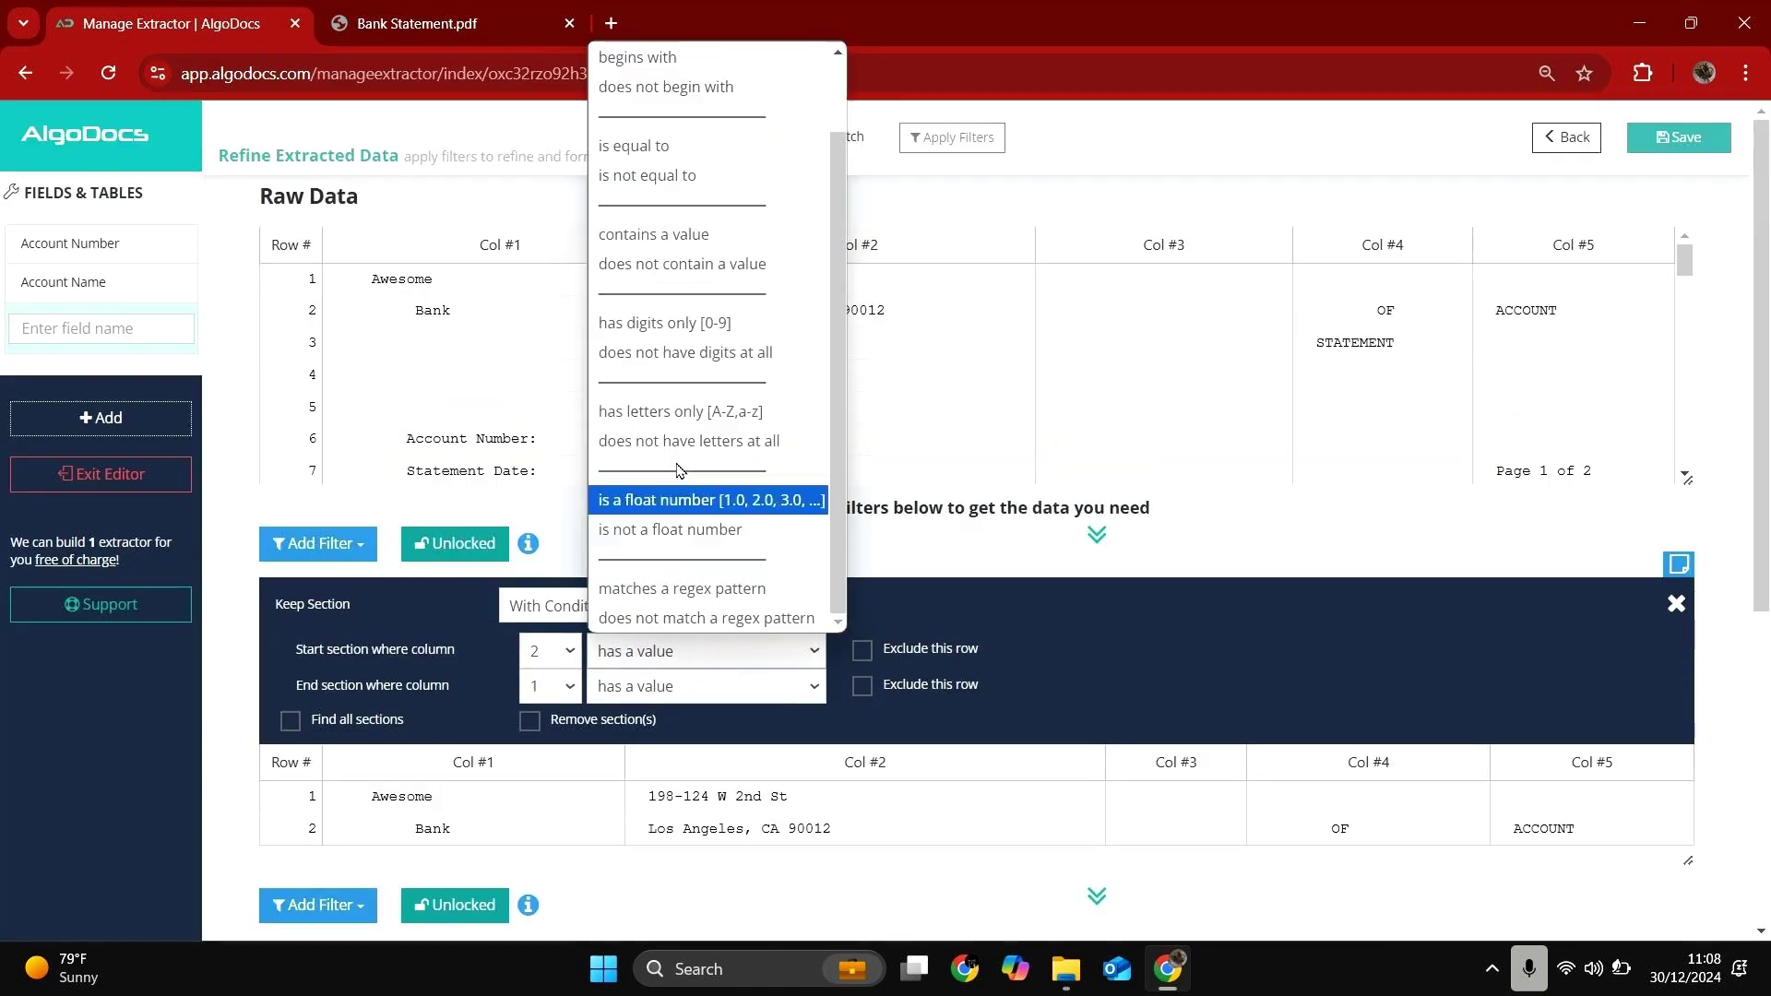
click(659, 231)
click(883, 644)
text(Description)
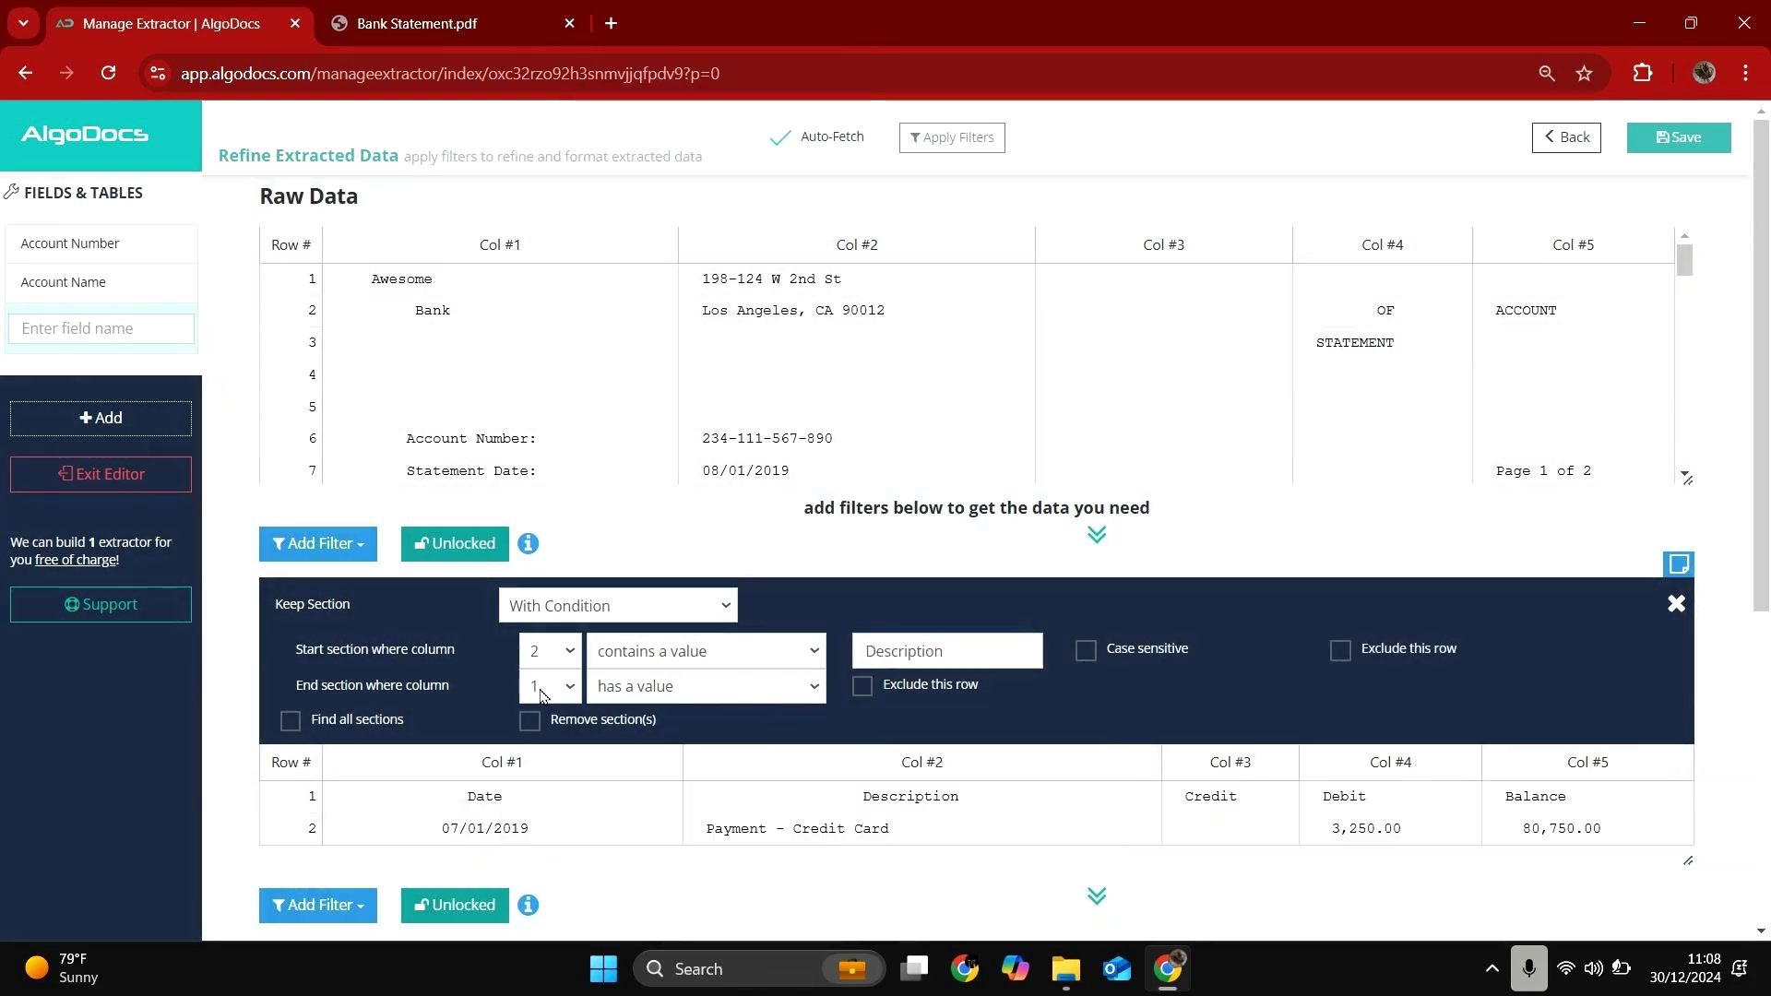
- Set the Keep Section filter to end where column 2 contains the value "End of Transactions"
click(542, 696)
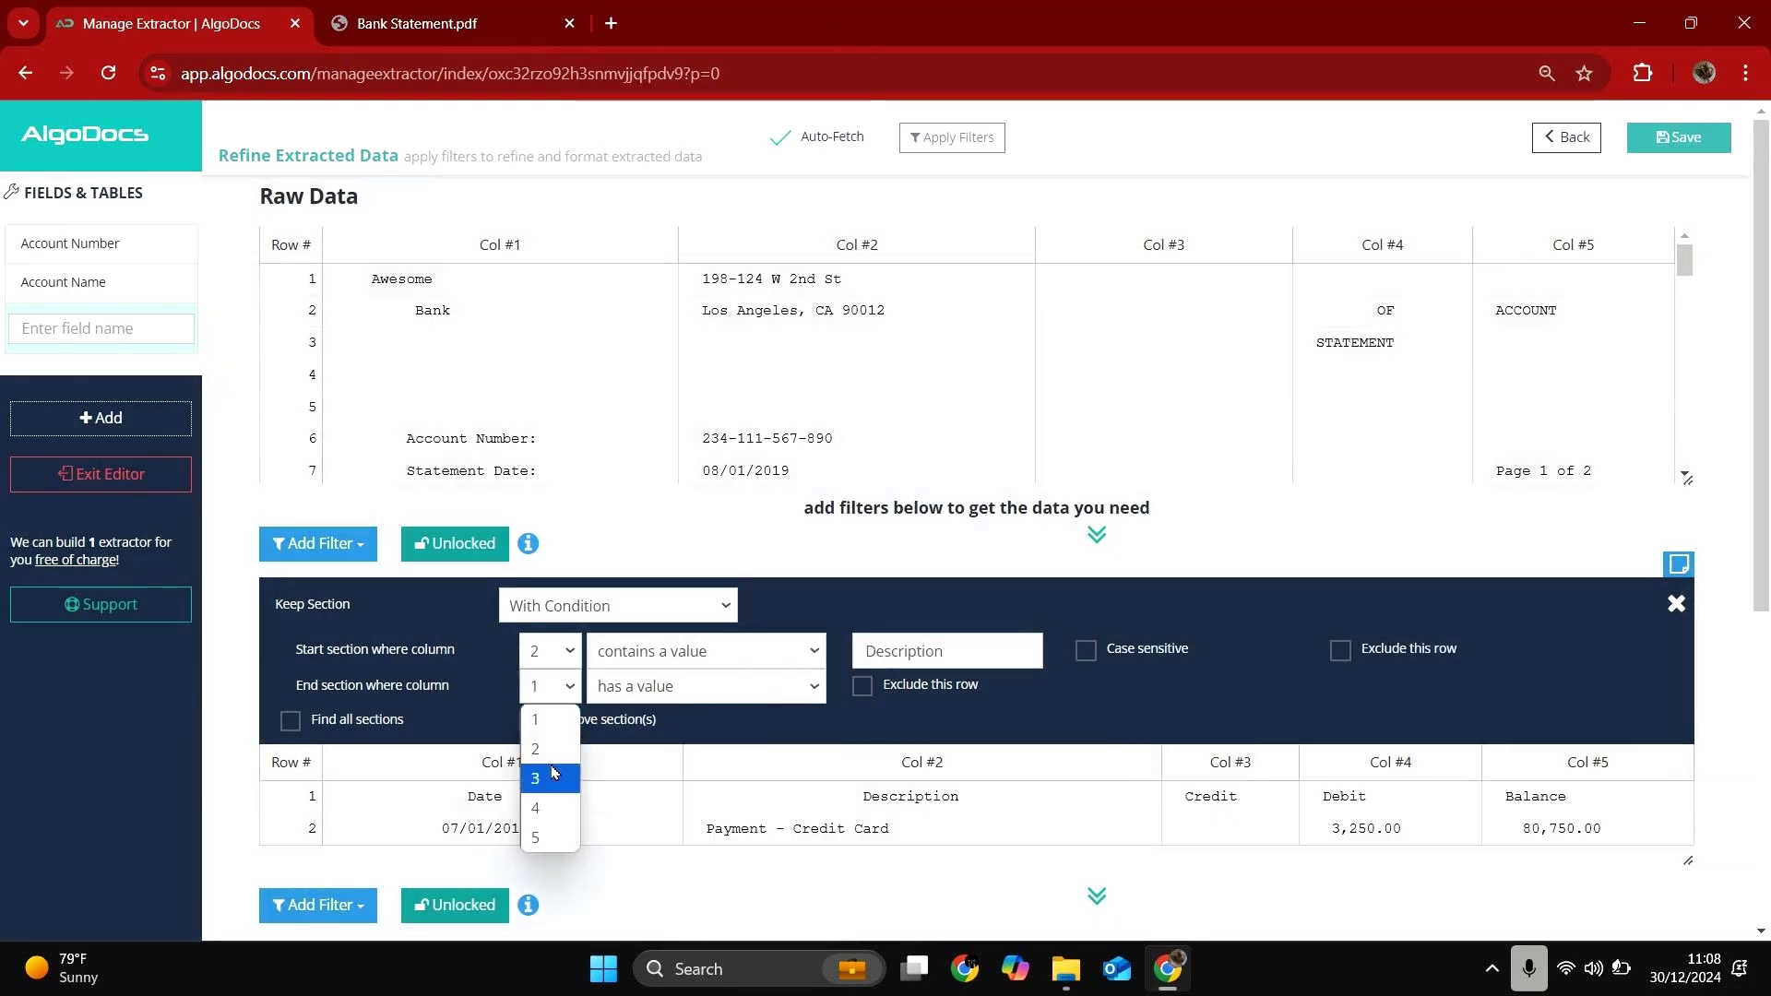
click(544, 761)
click(693, 697)
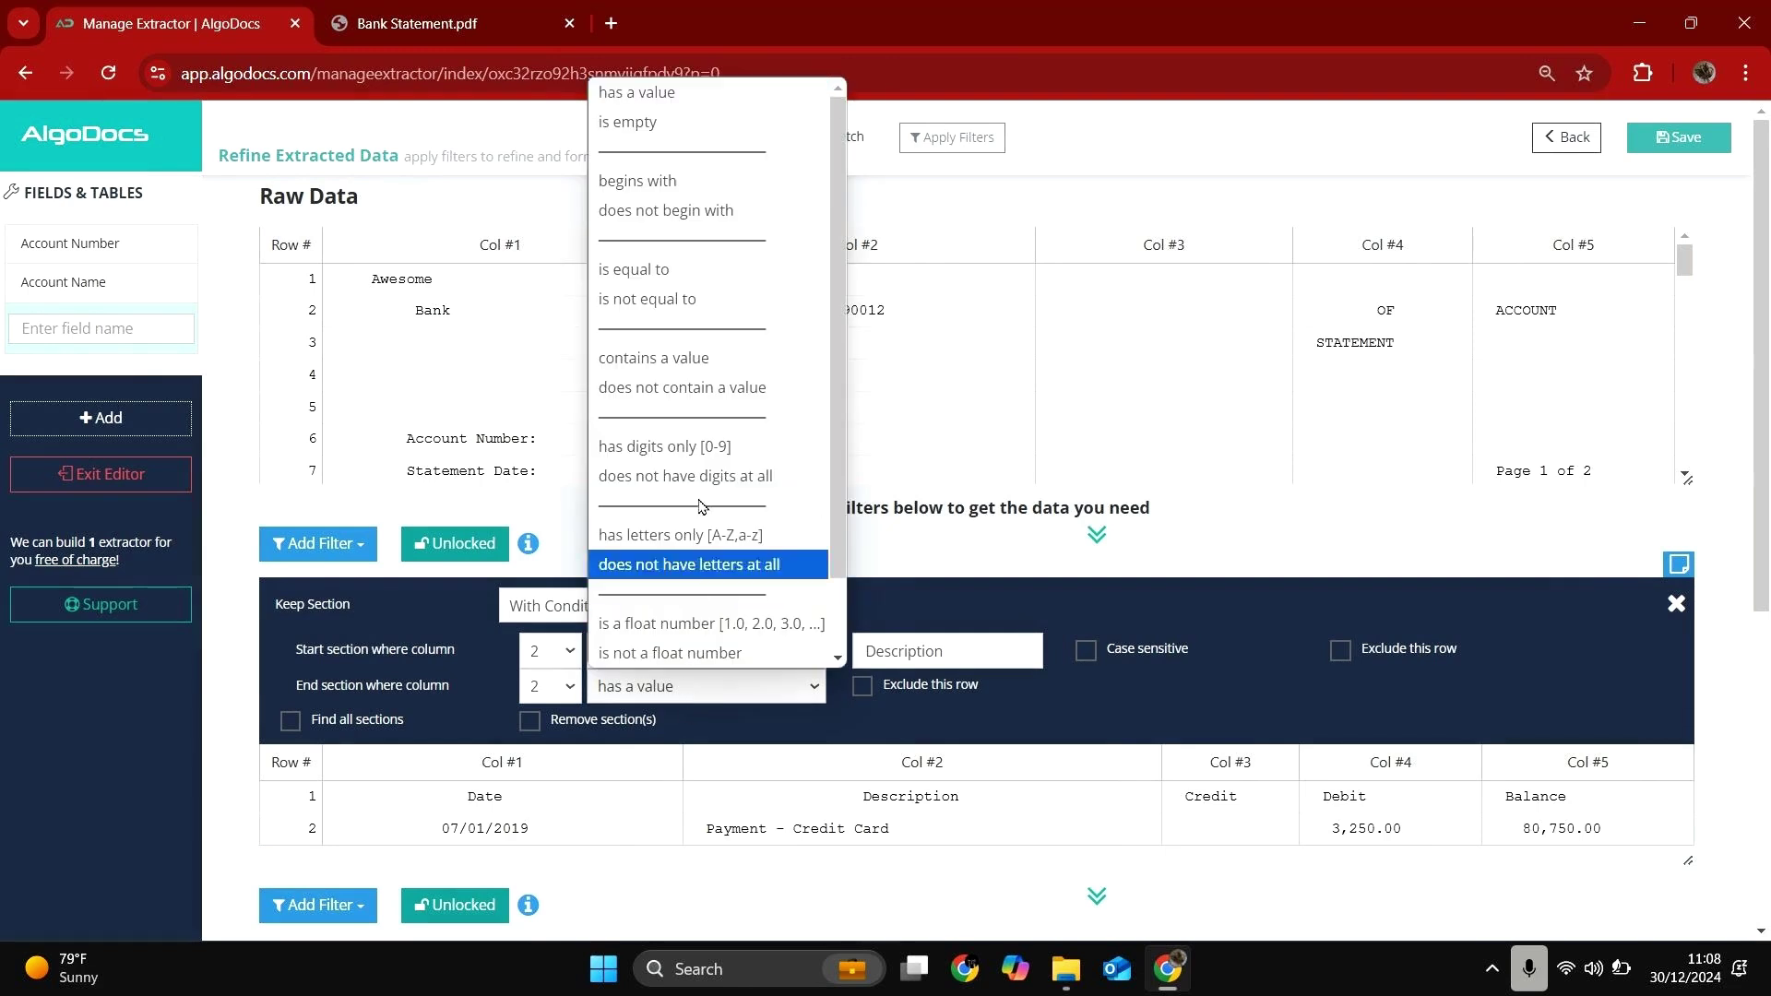
click(692, 362)
click(909, 682)
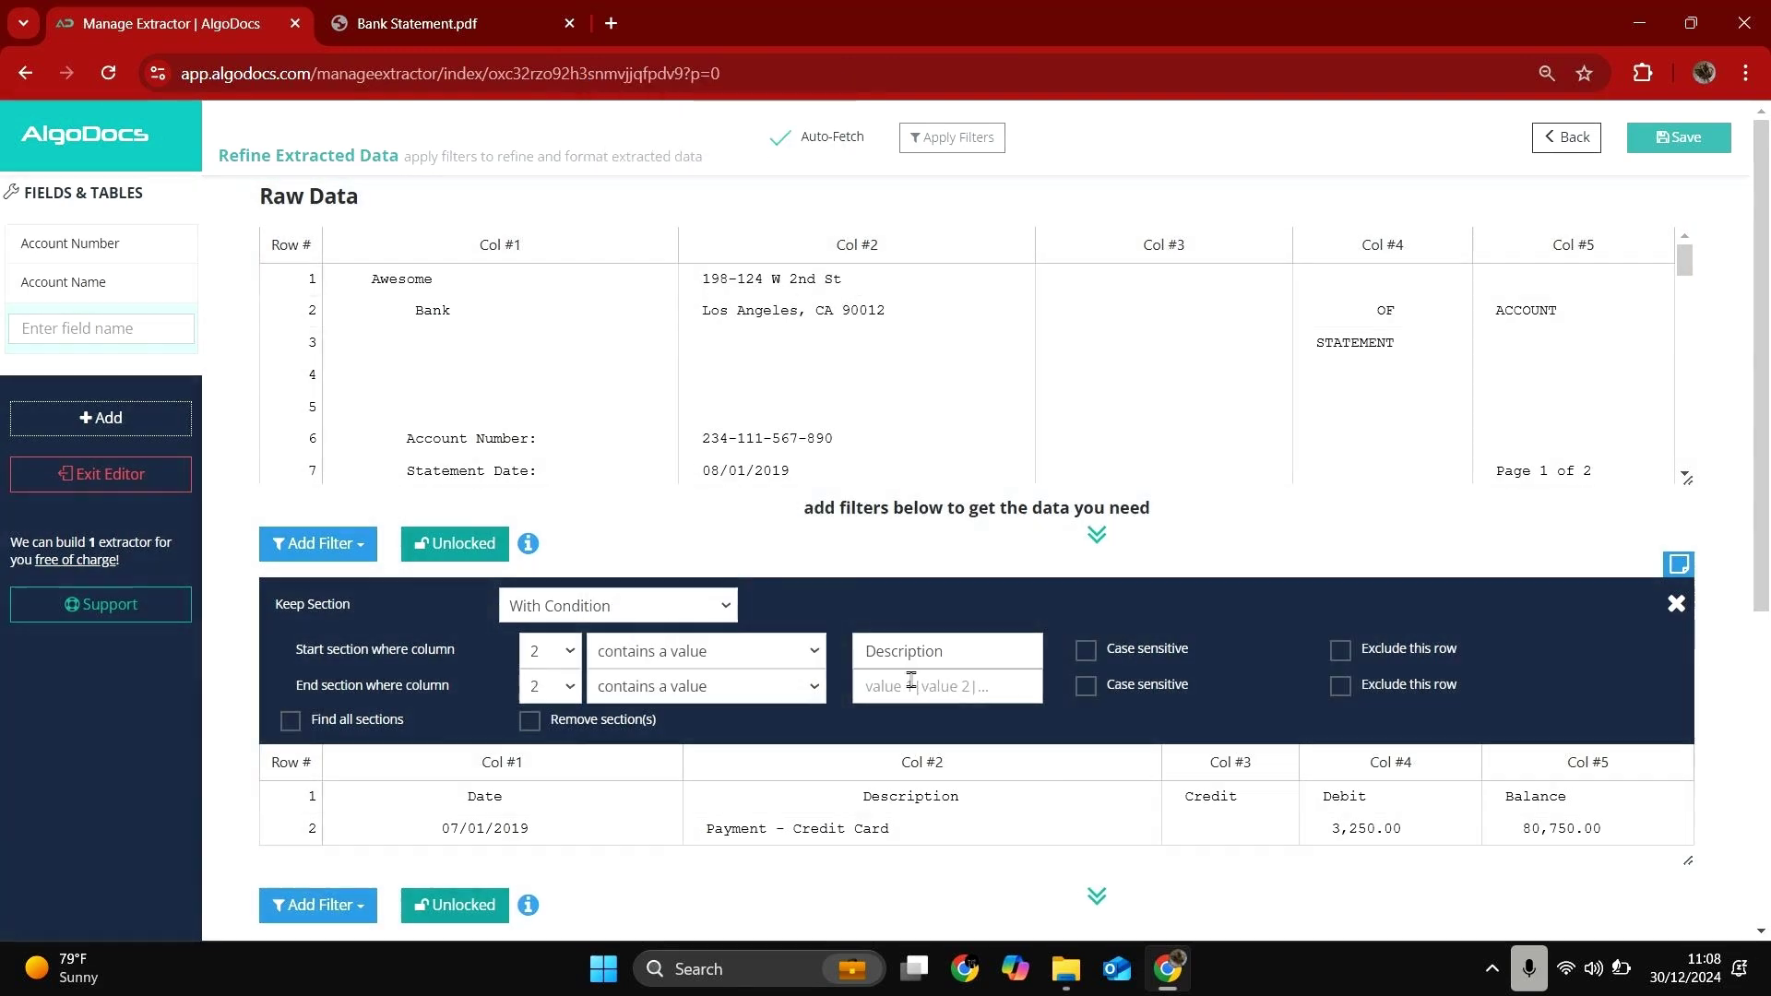
text(End of Transactions)
- Examine the rows kept by the section filter, compare them with page 3 of the bank statement PDF, and return to the extractor
scroll(1008, 754, down, 2)
scroll(1008, 755, down, 2)
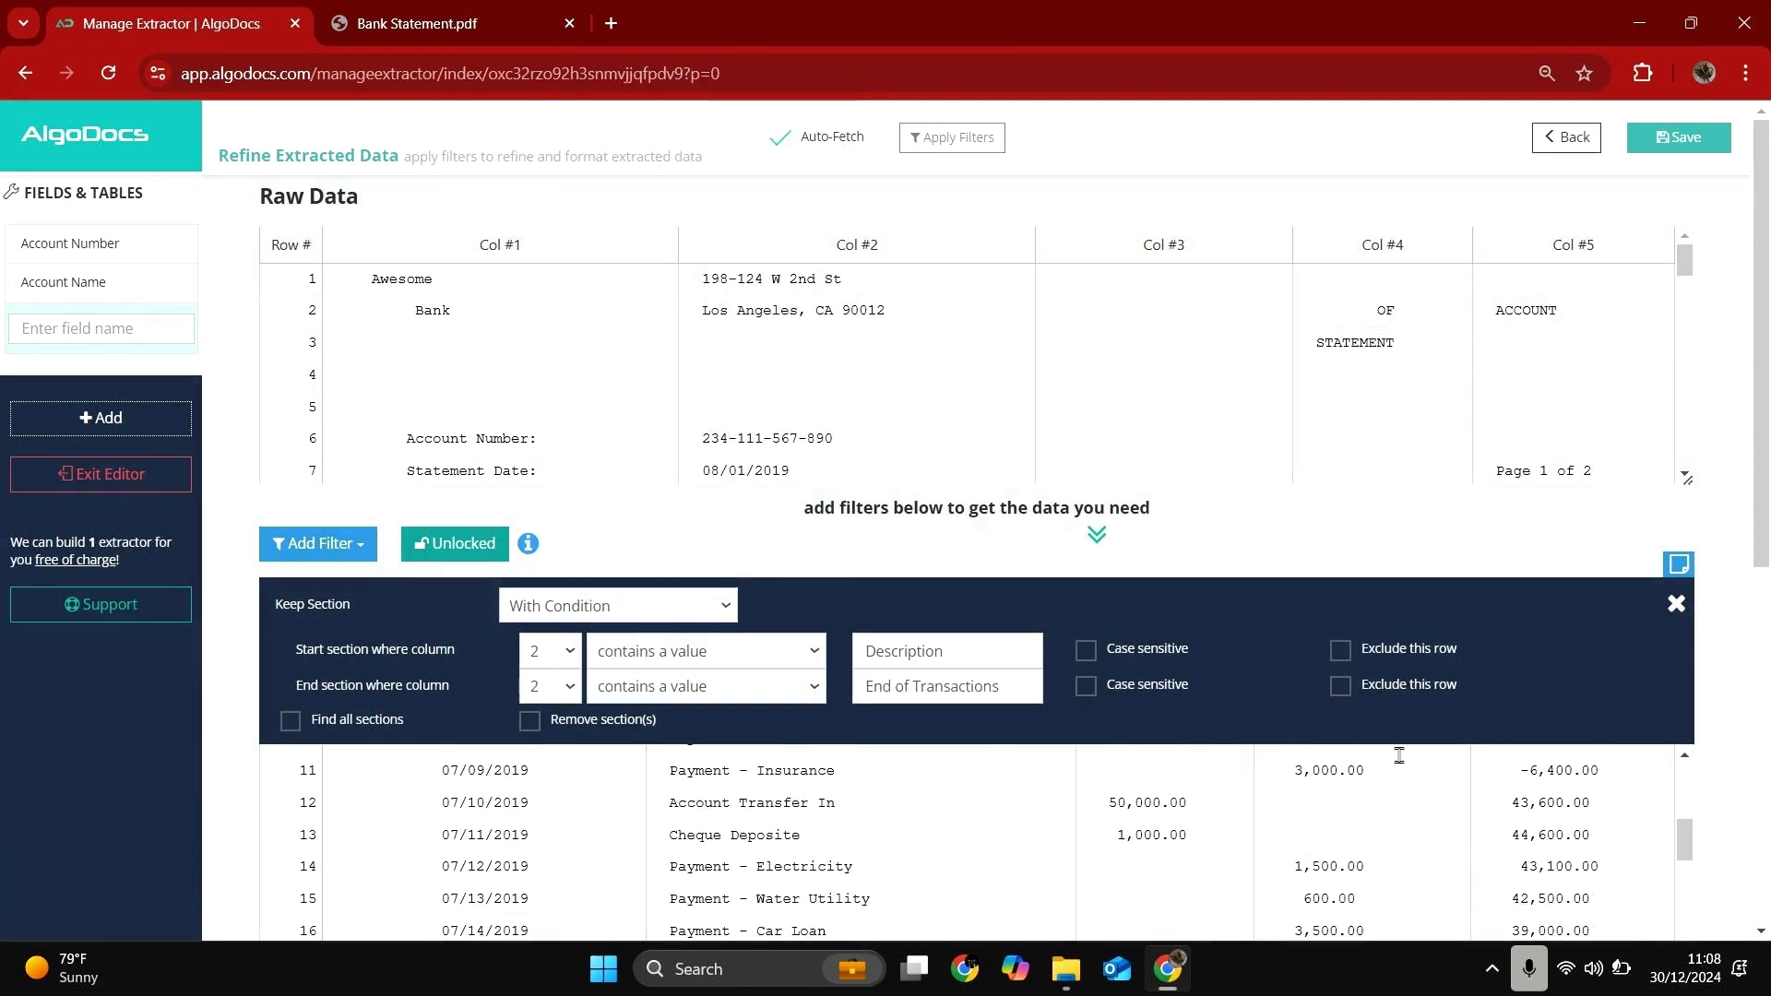
scroll(1654, 687, down, 3)
scroll(969, 561, down, 5)
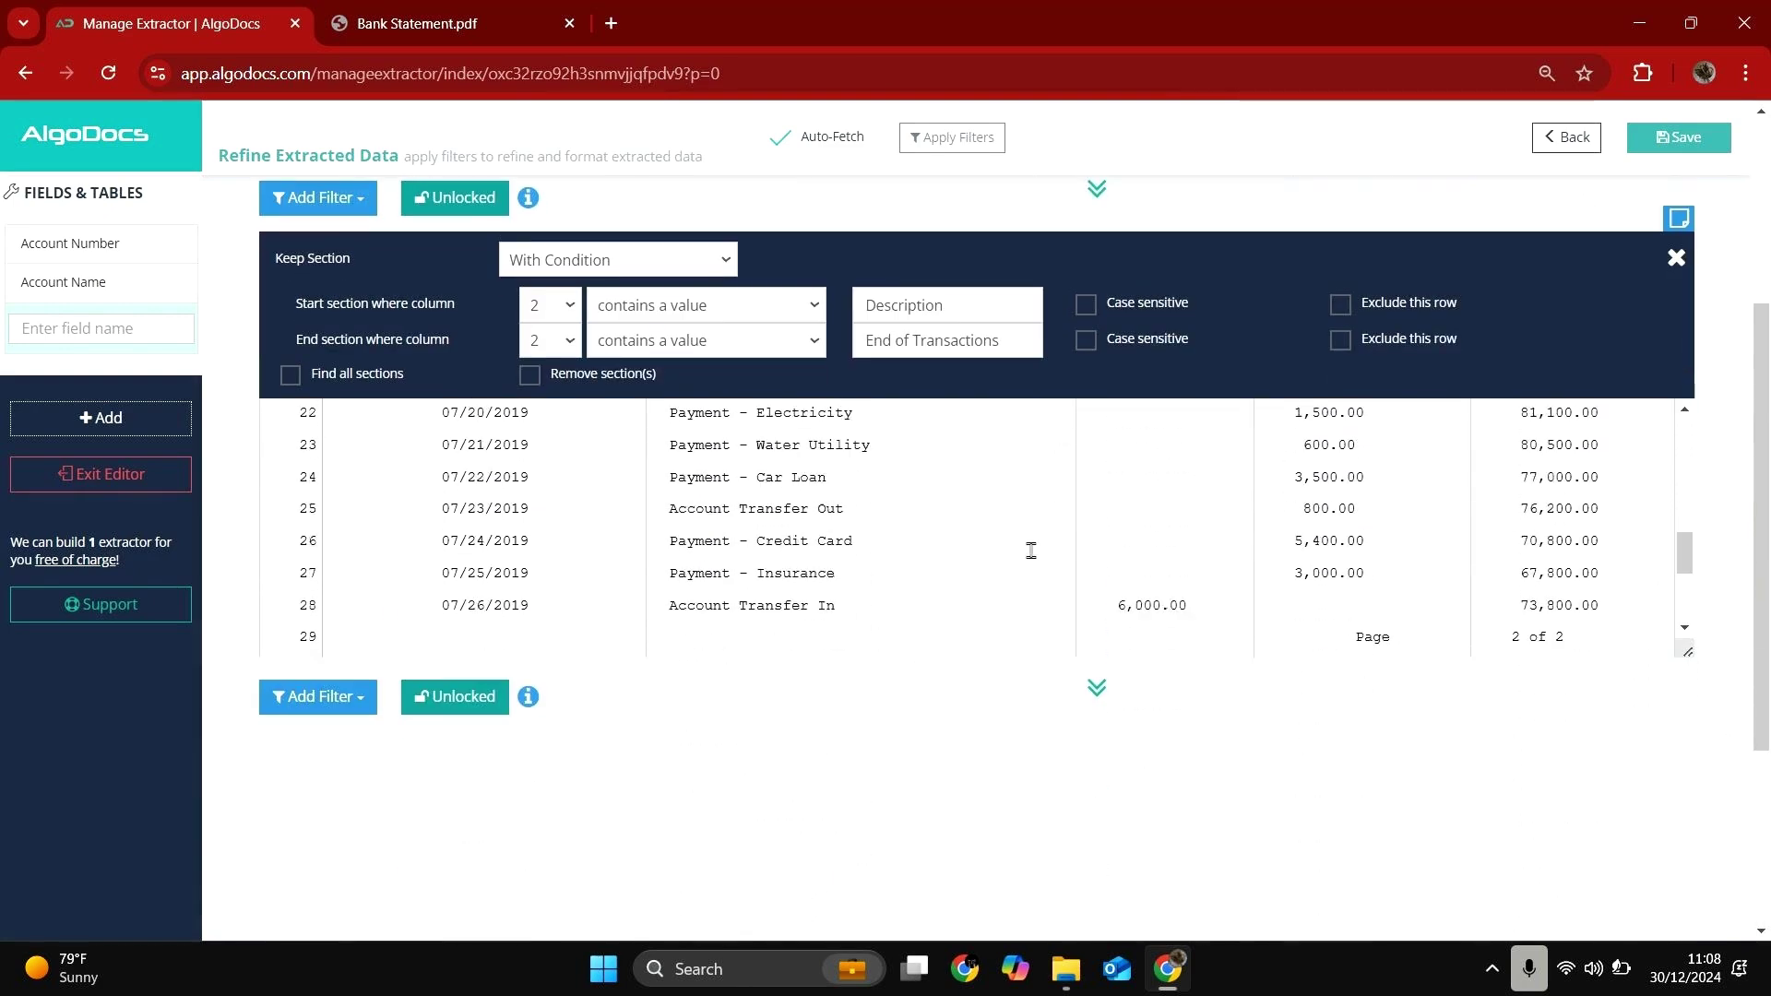
scroll(969, 561, down, 3)
scroll(960, 557, up, 2)
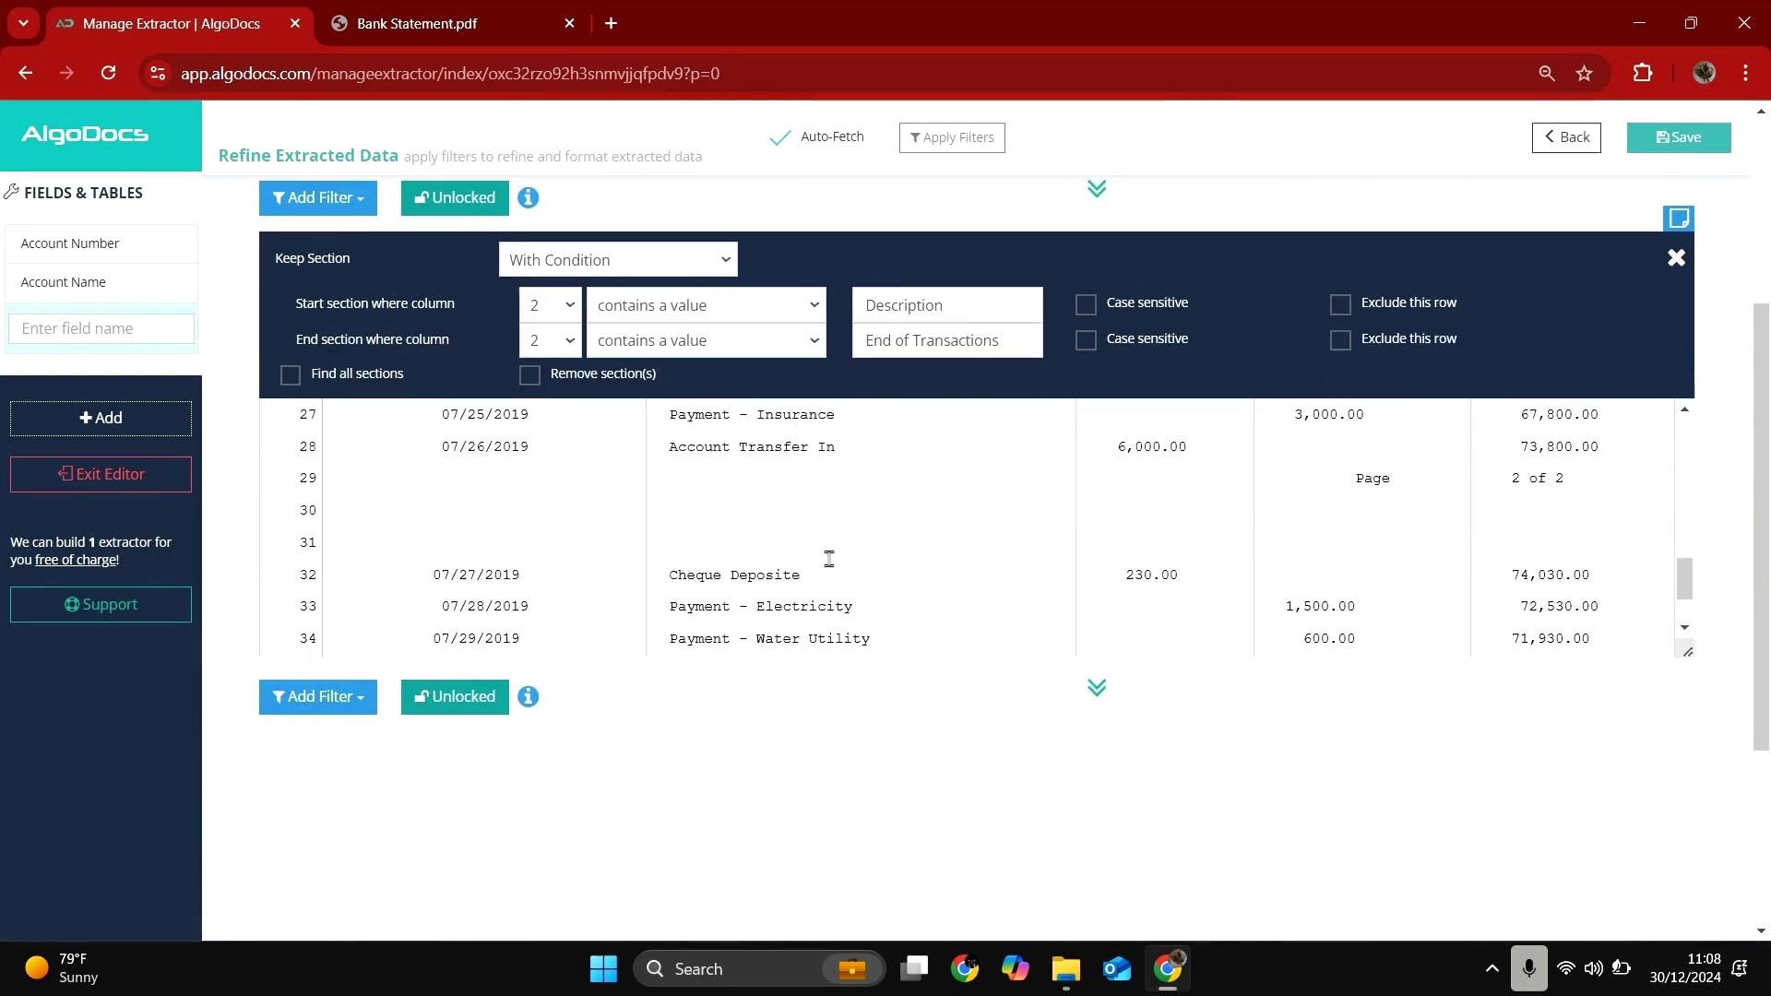
click(376, 23)
click(164, 397)
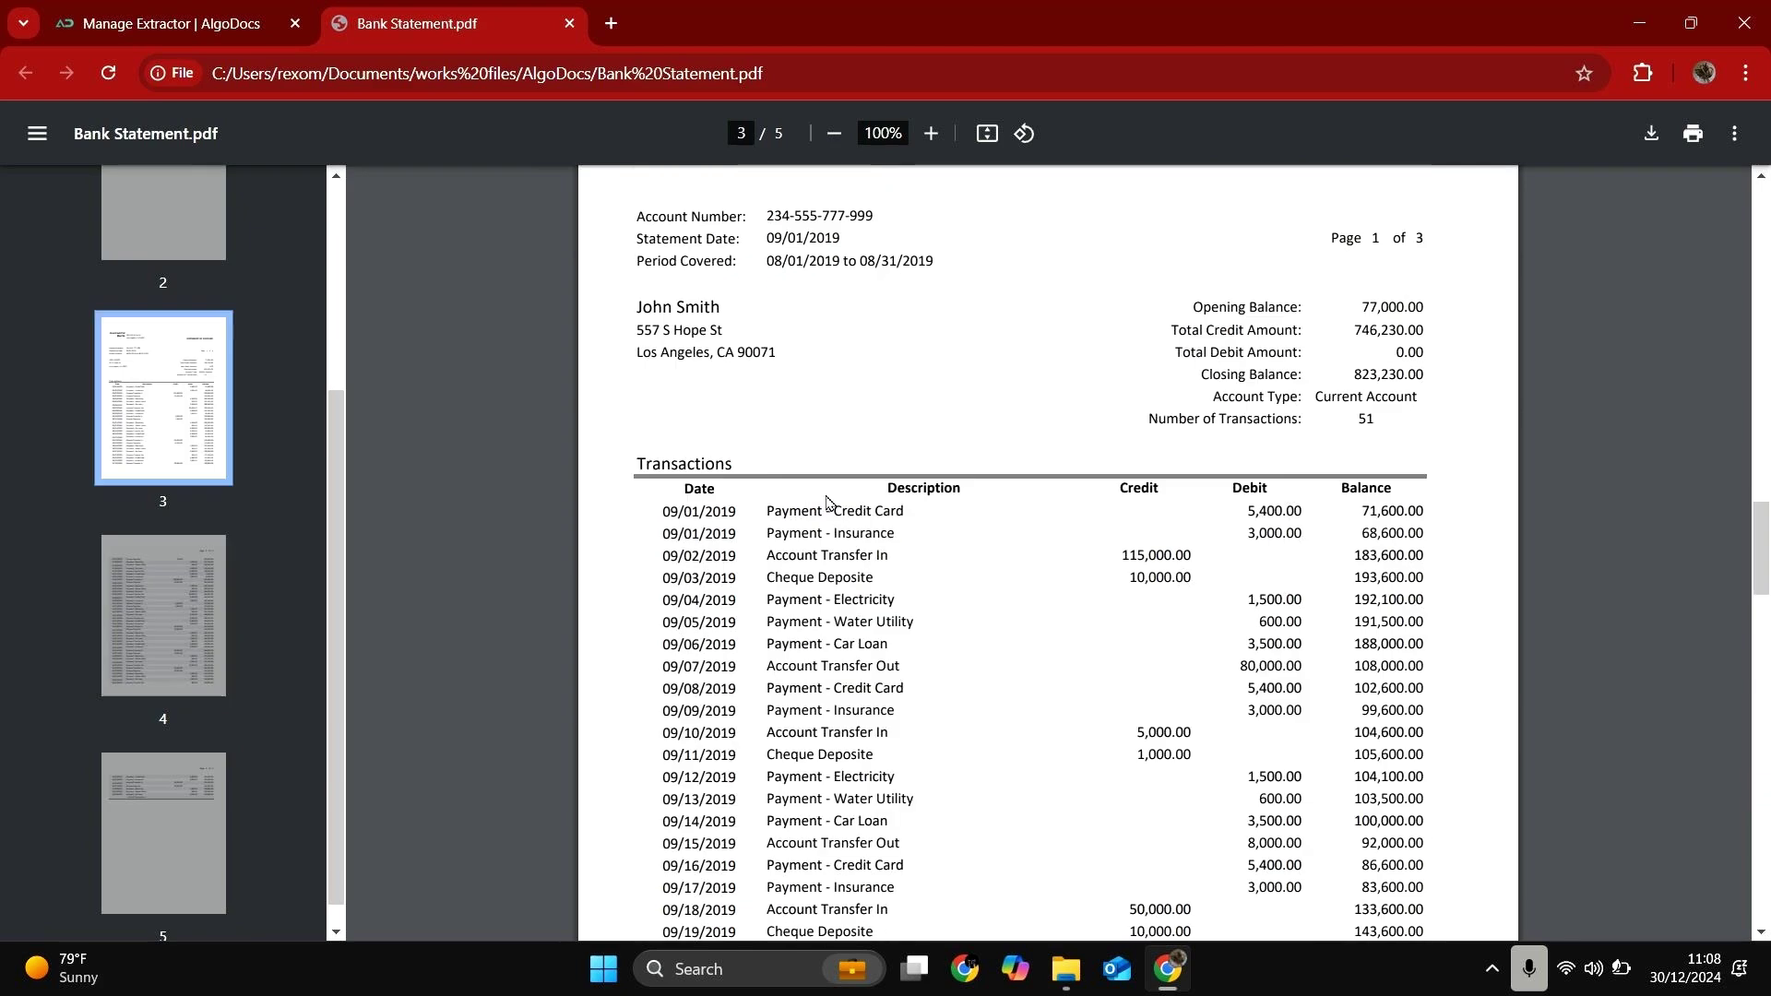
click(197, 43)
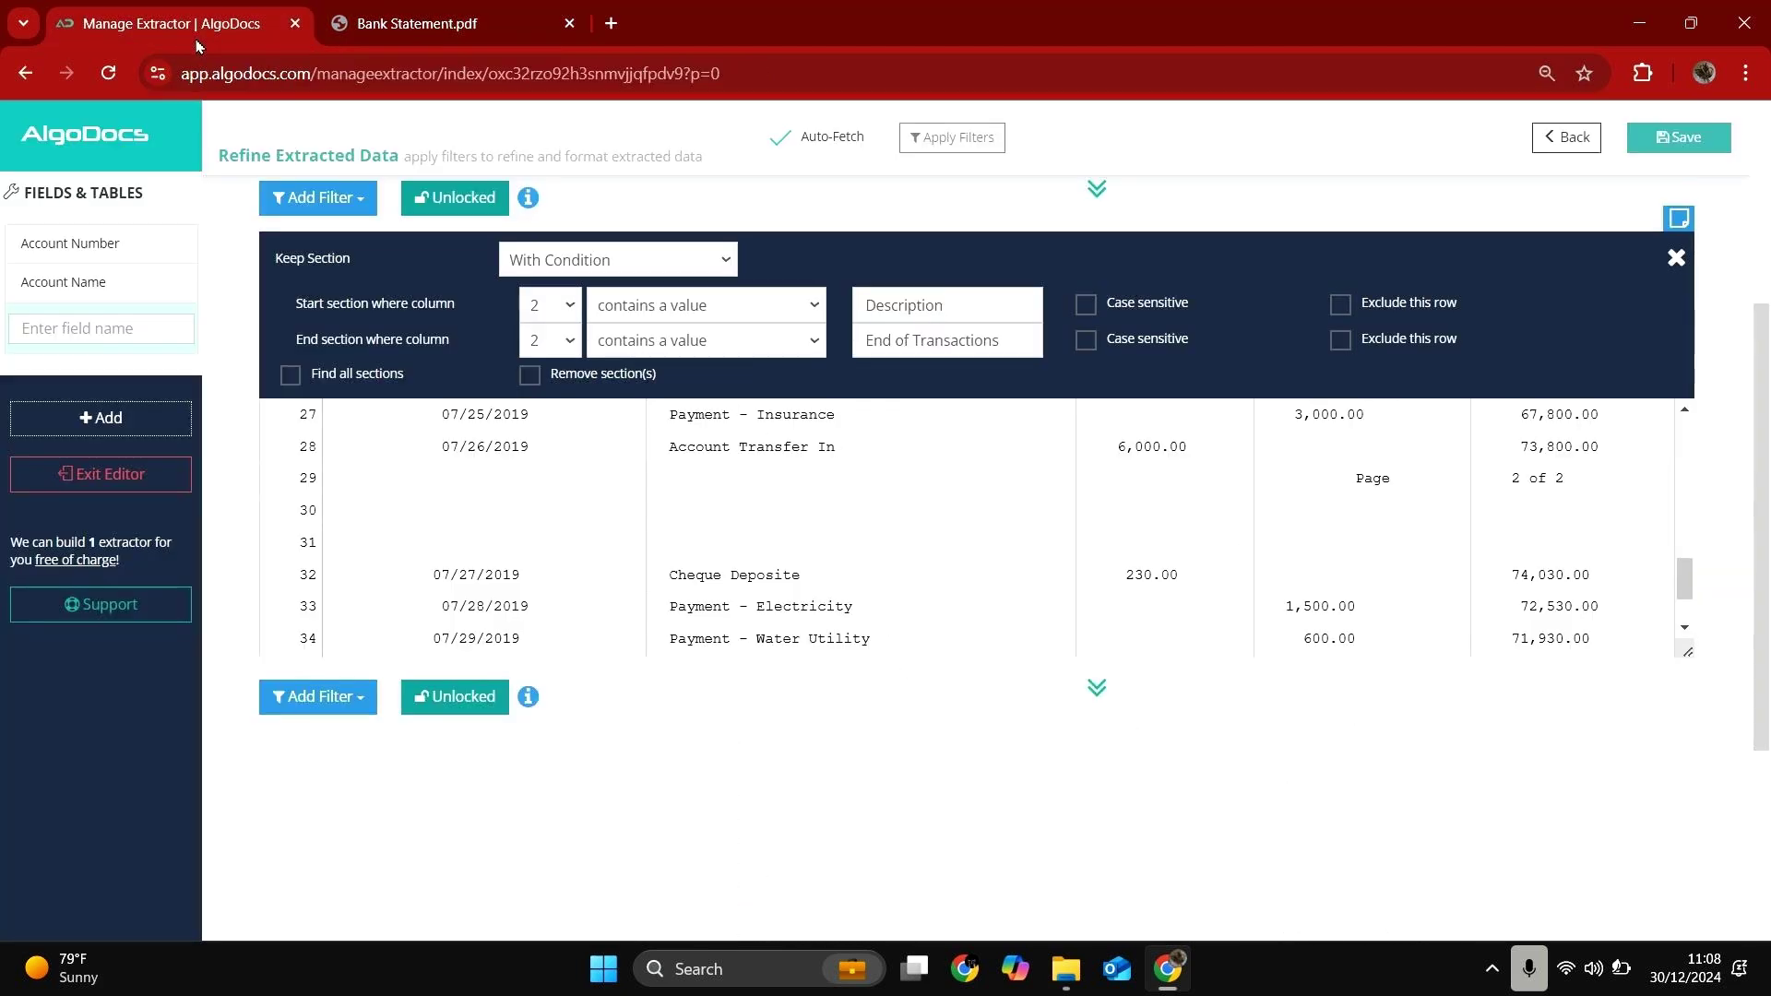
scroll(956, 581, up, 2)
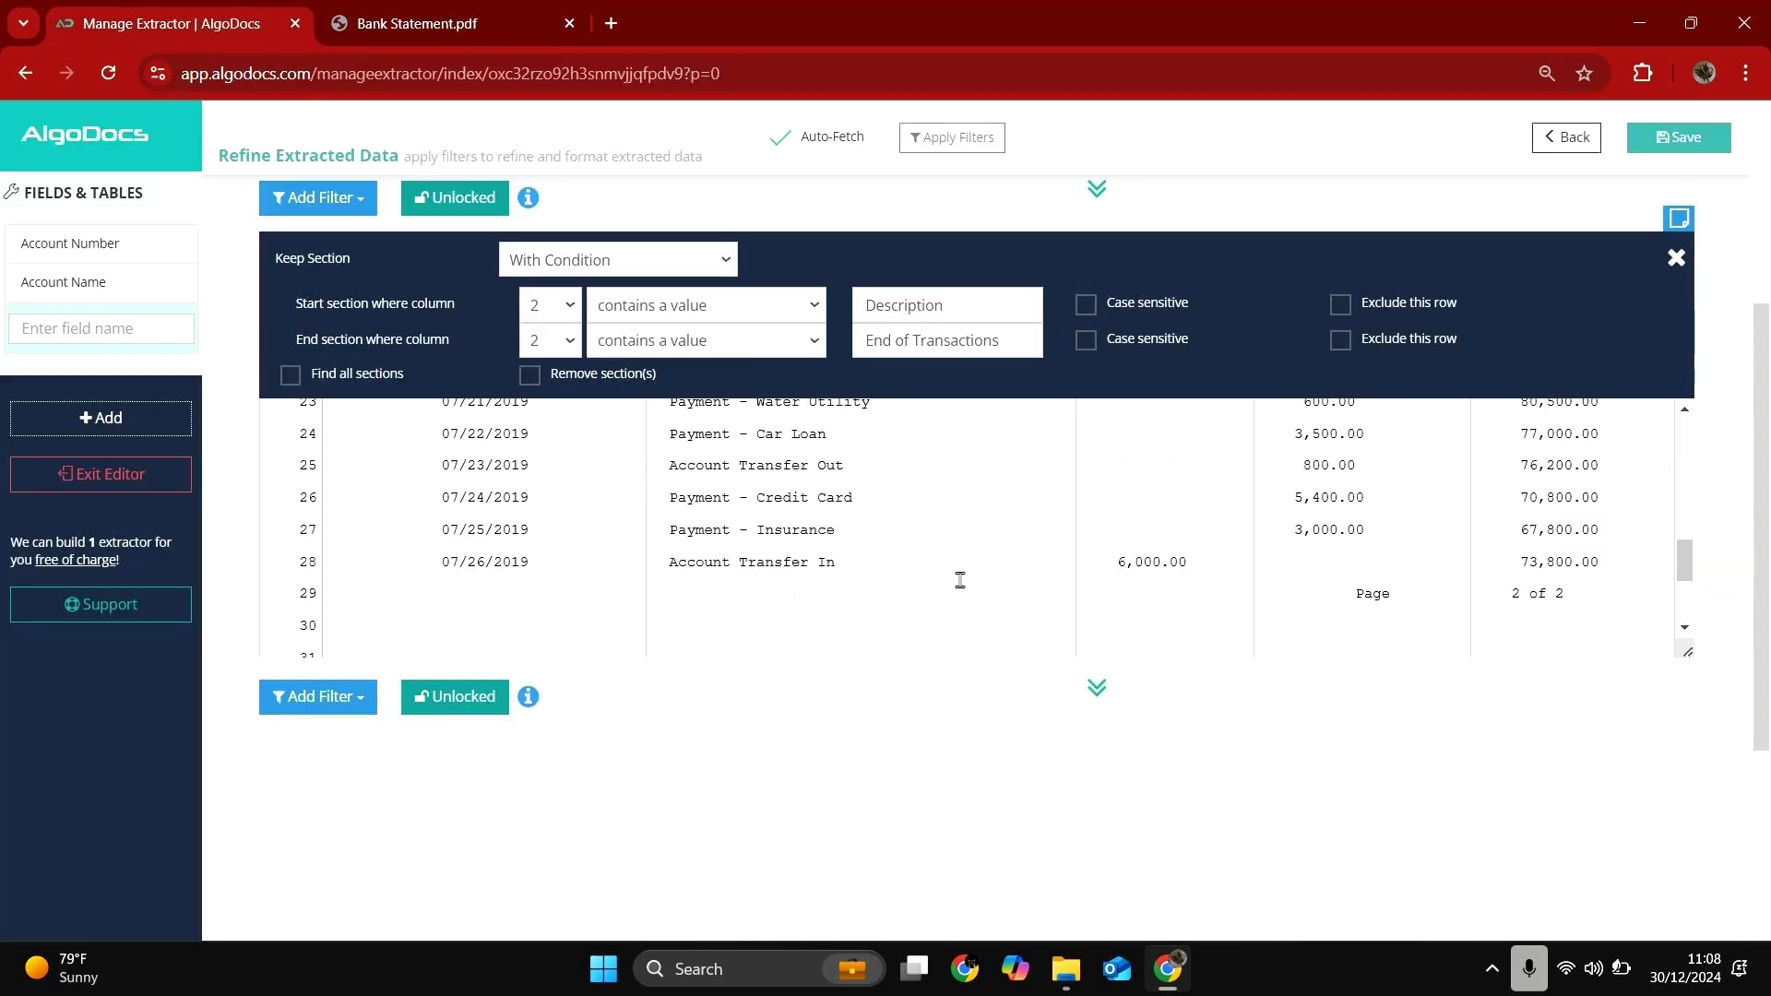
- Exclude both the start row and the end row from the kept section, and make the filter find all sections
click(1341, 304)
click(1340, 339)
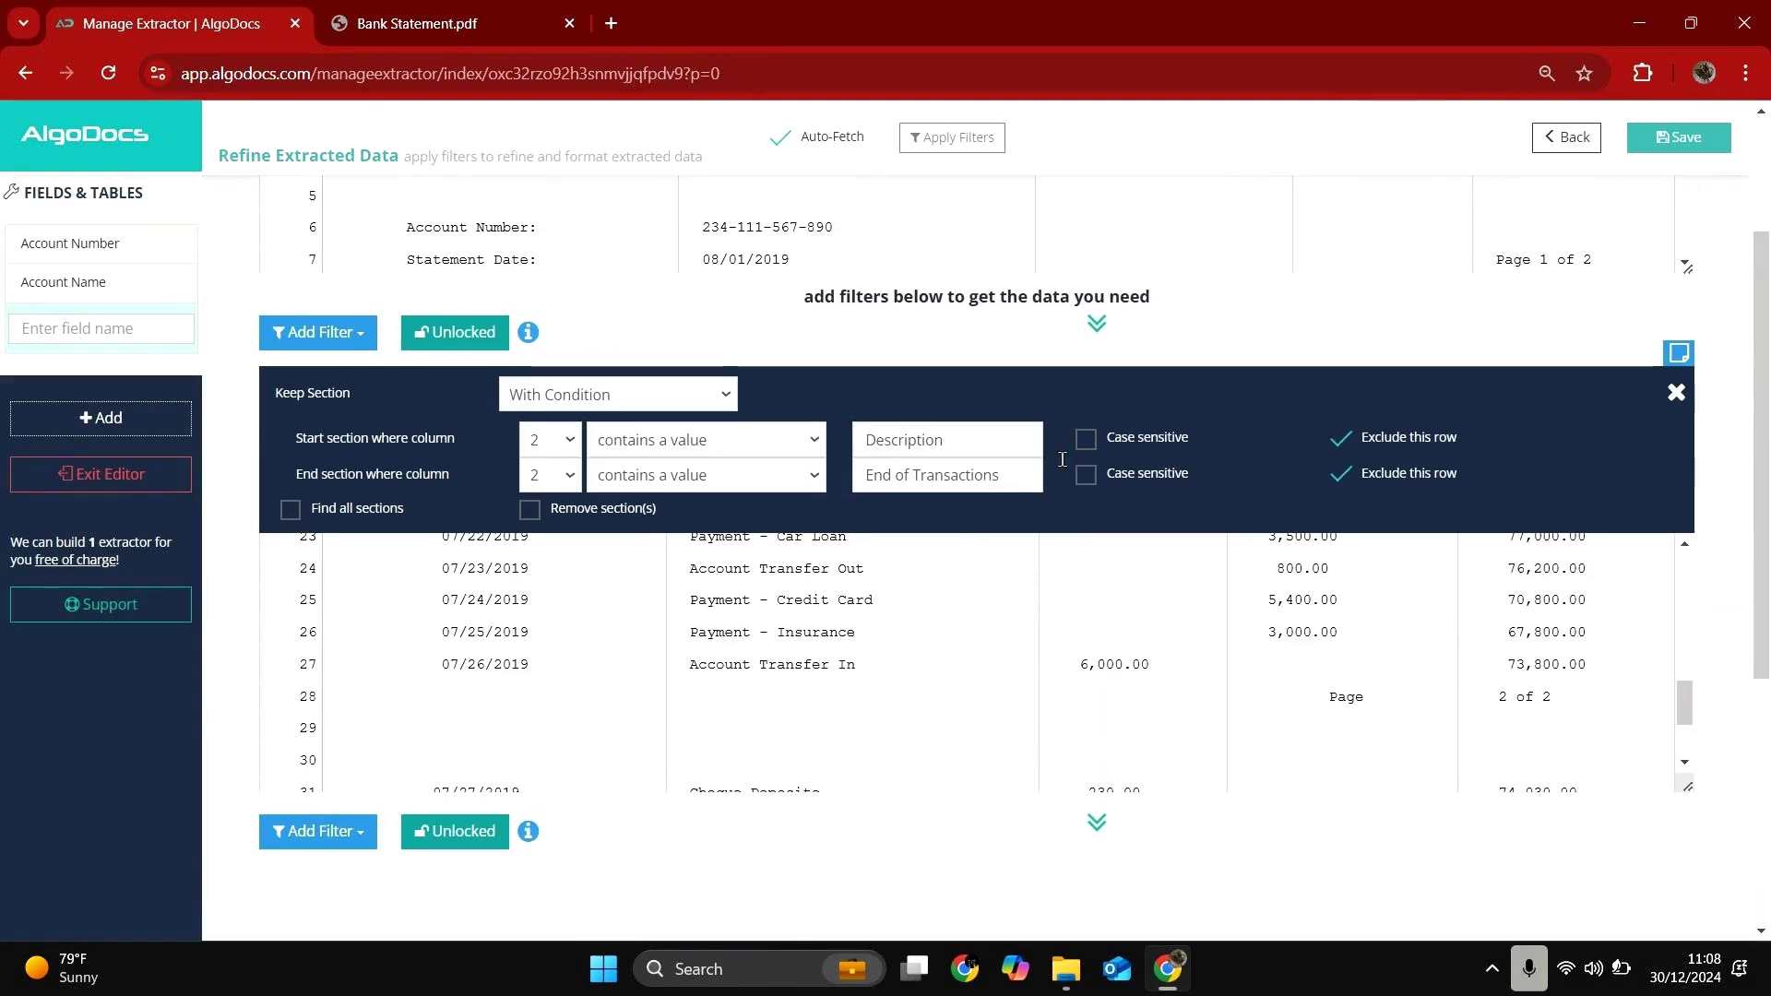
click(298, 510)
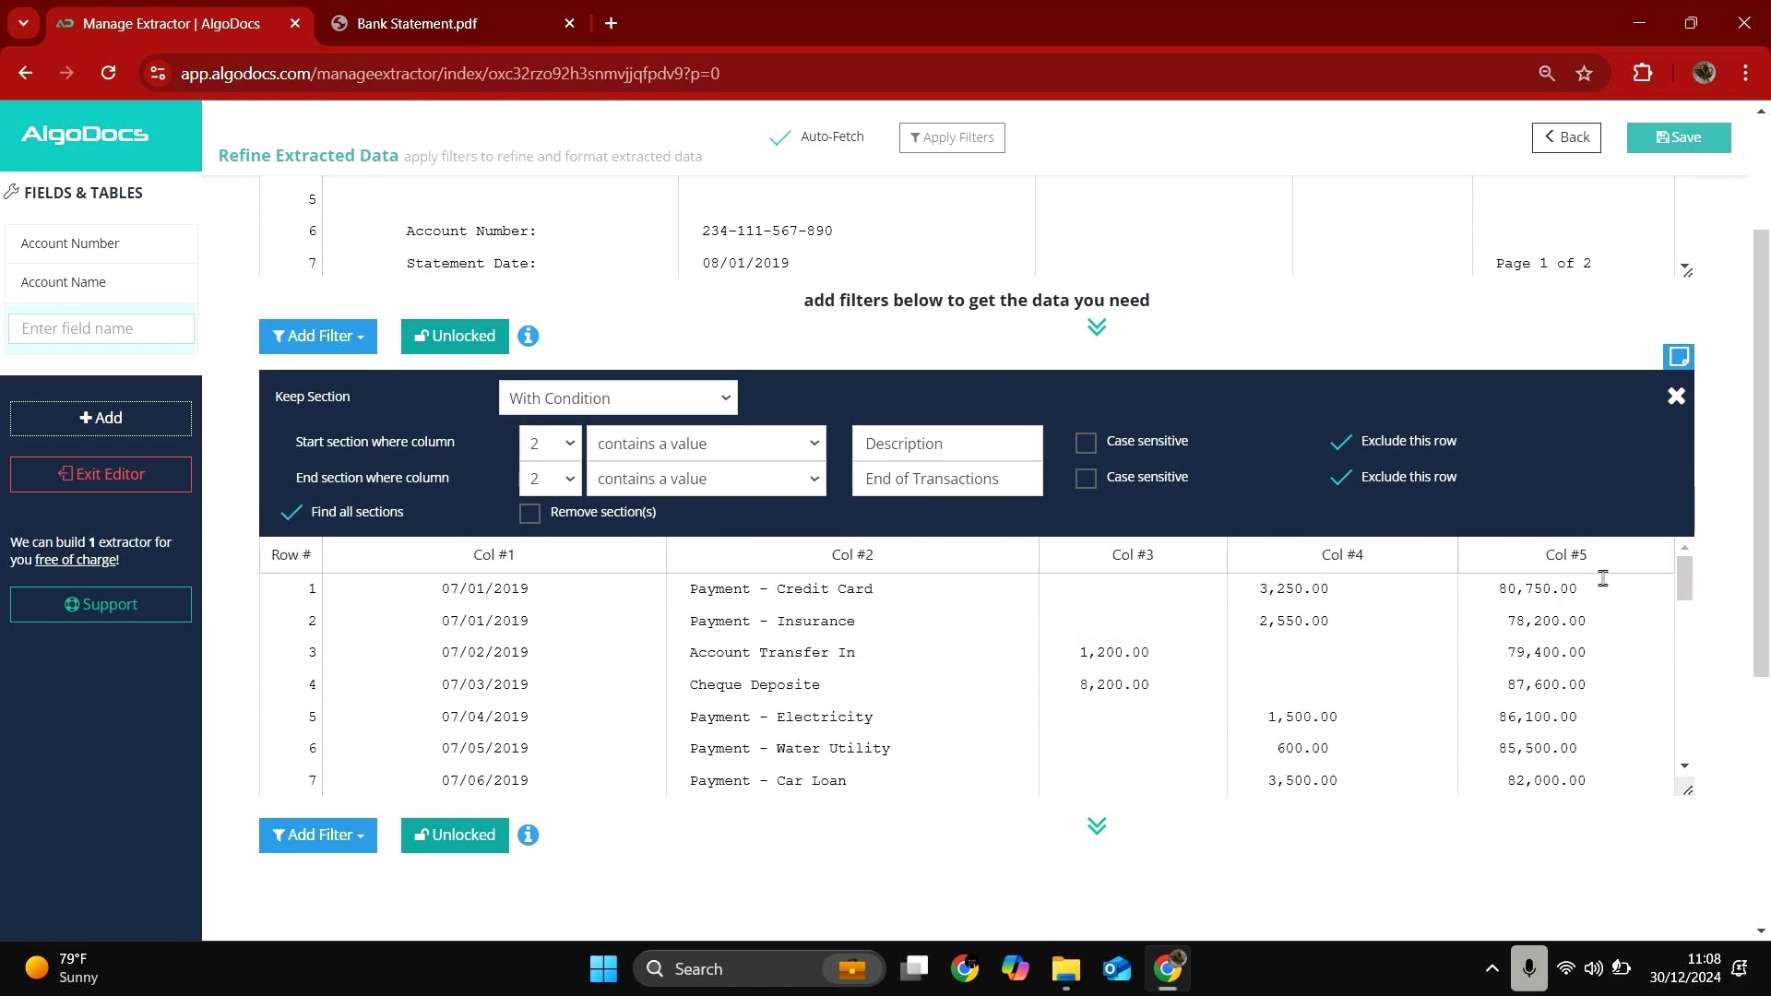
- Add a Keep Rows filter for rows where column 1 has a value, and check the filtered rows against the previous result
scroll(1602, 578, down, 1)
click(286, 721)
mouse_move(528, 766)
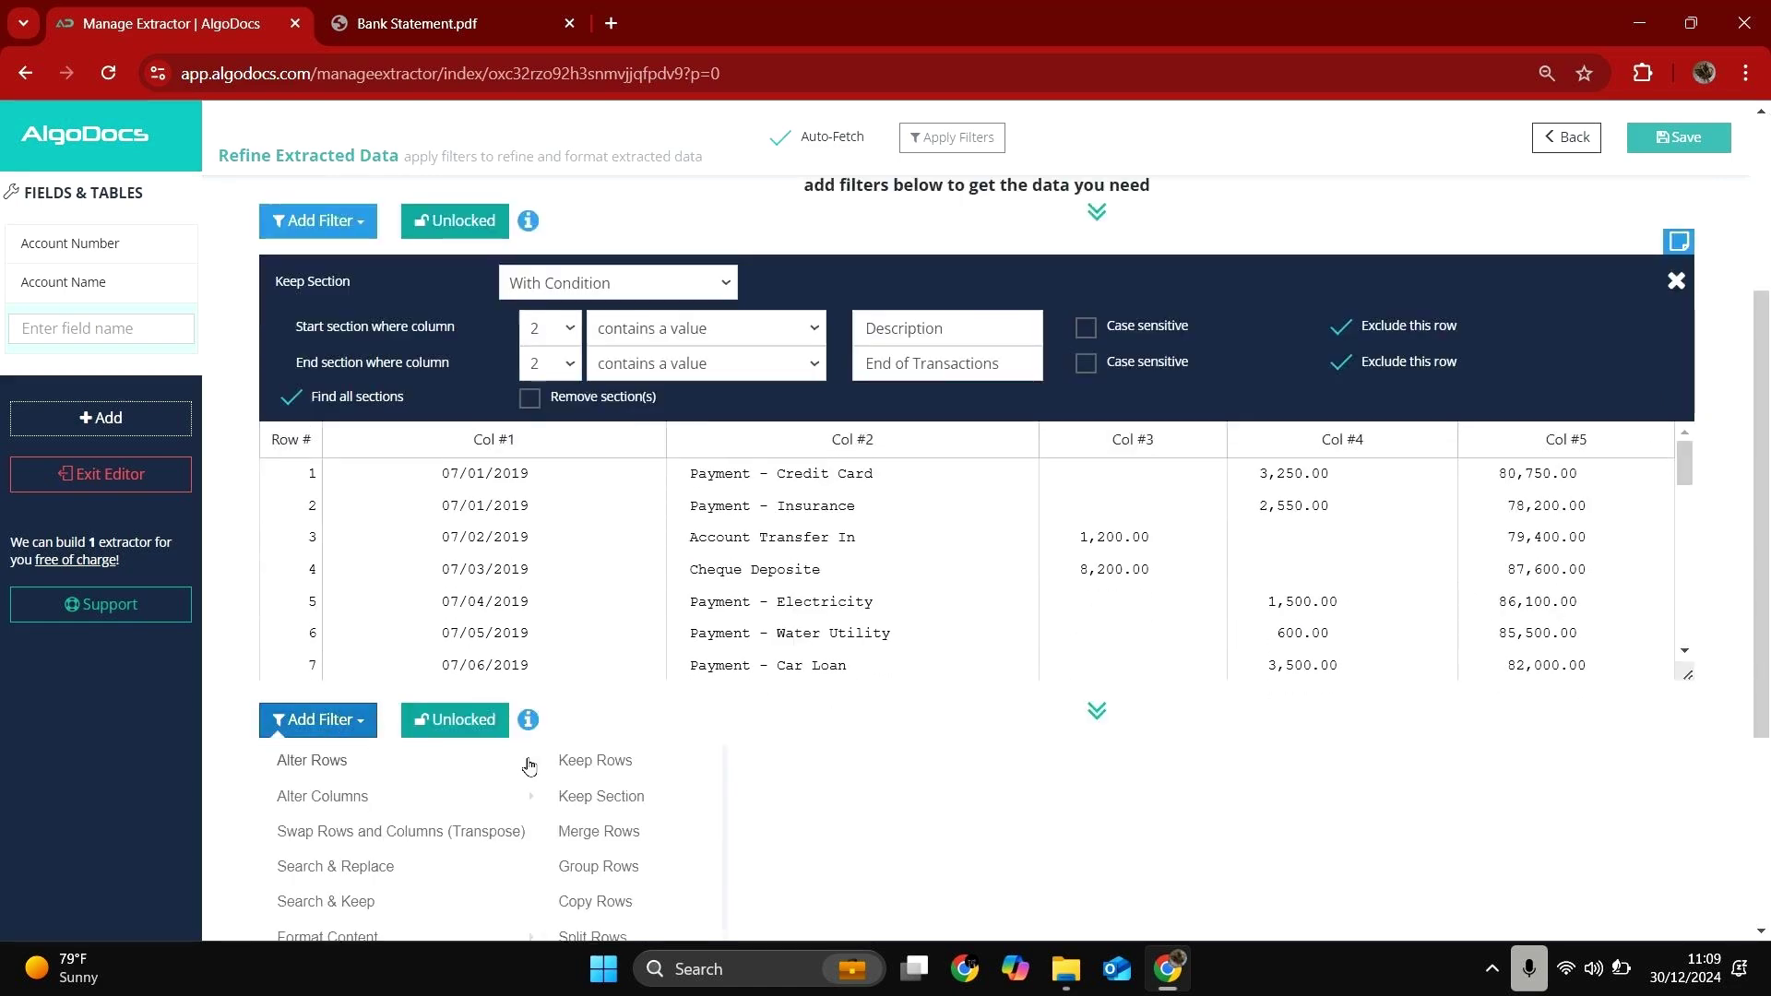
click(595, 761)
scroll(727, 774, down, 1)
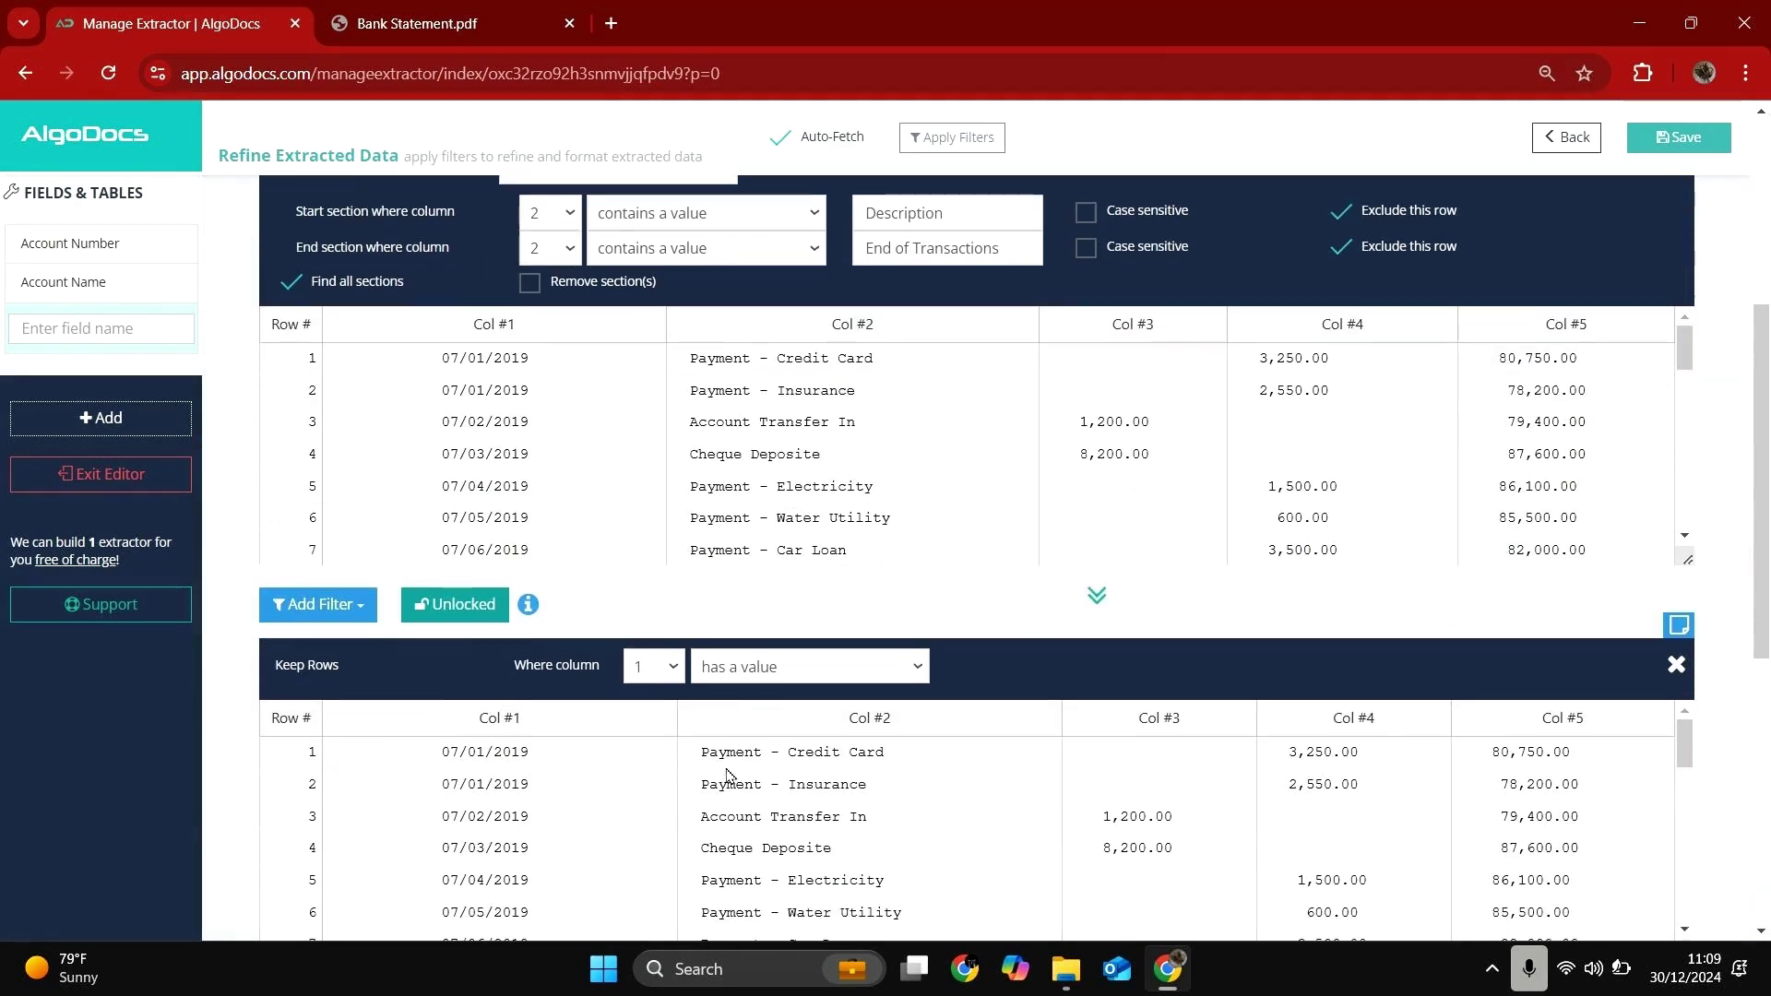
scroll(608, 229, down, 2)
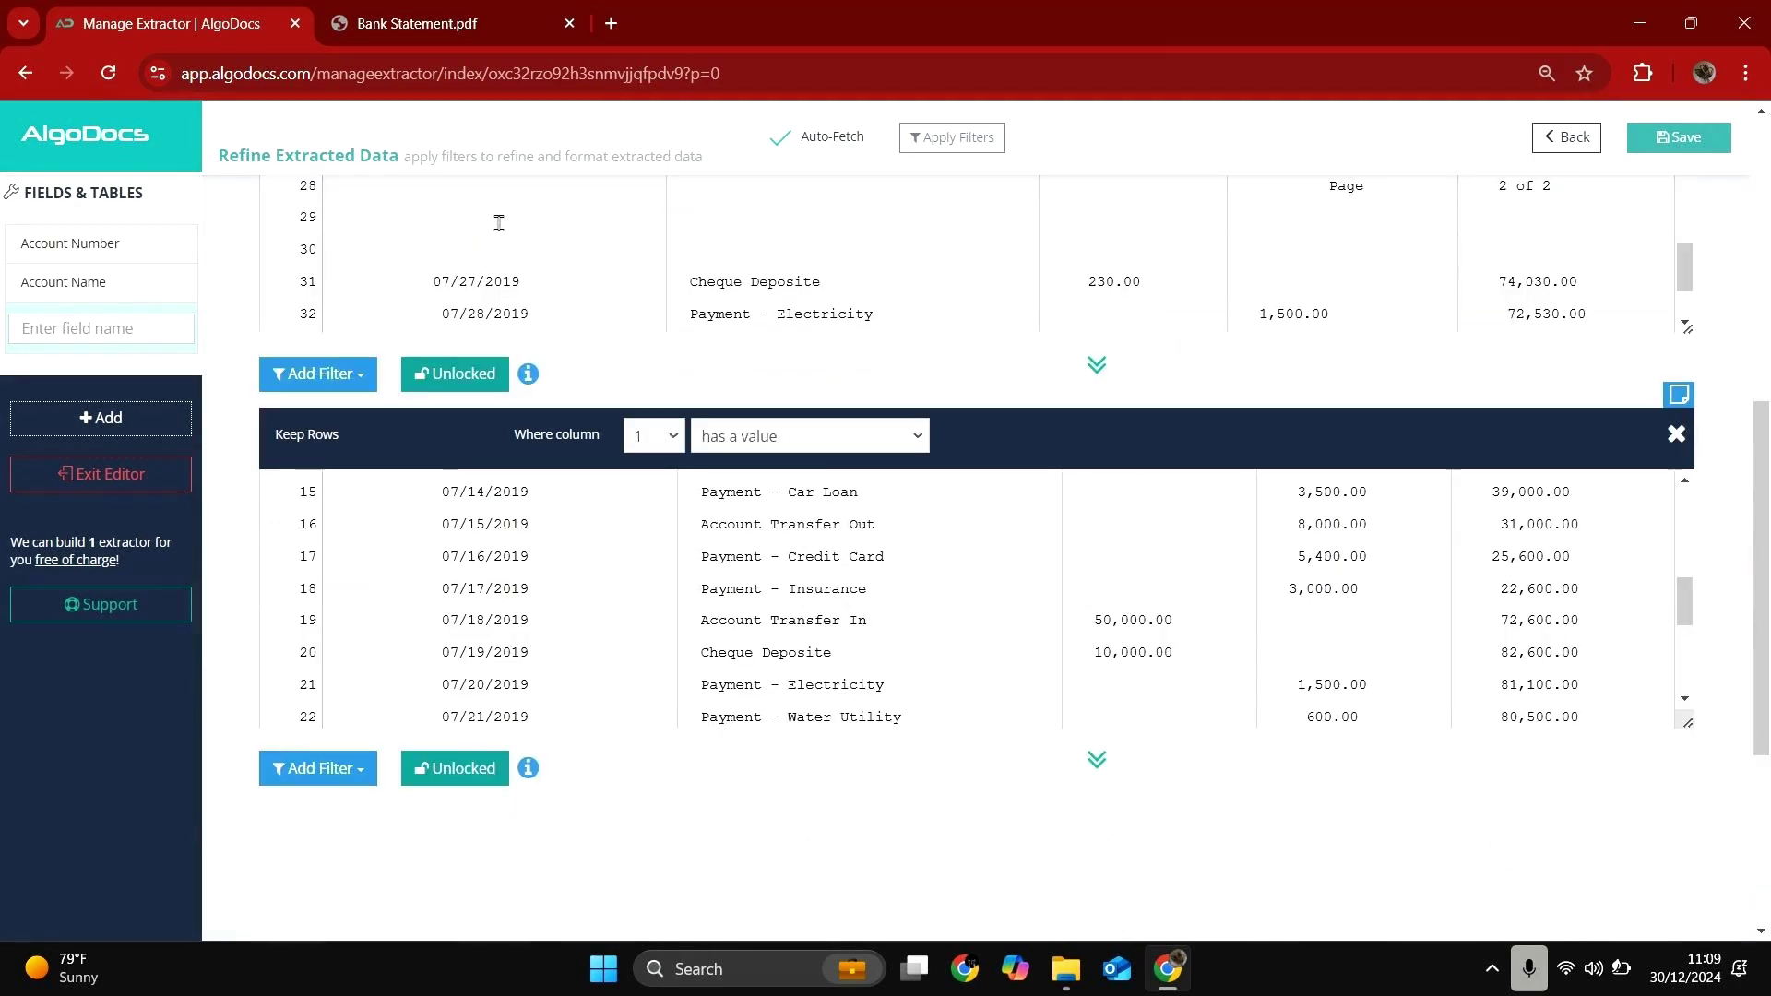
scroll(547, 573, down, 1)
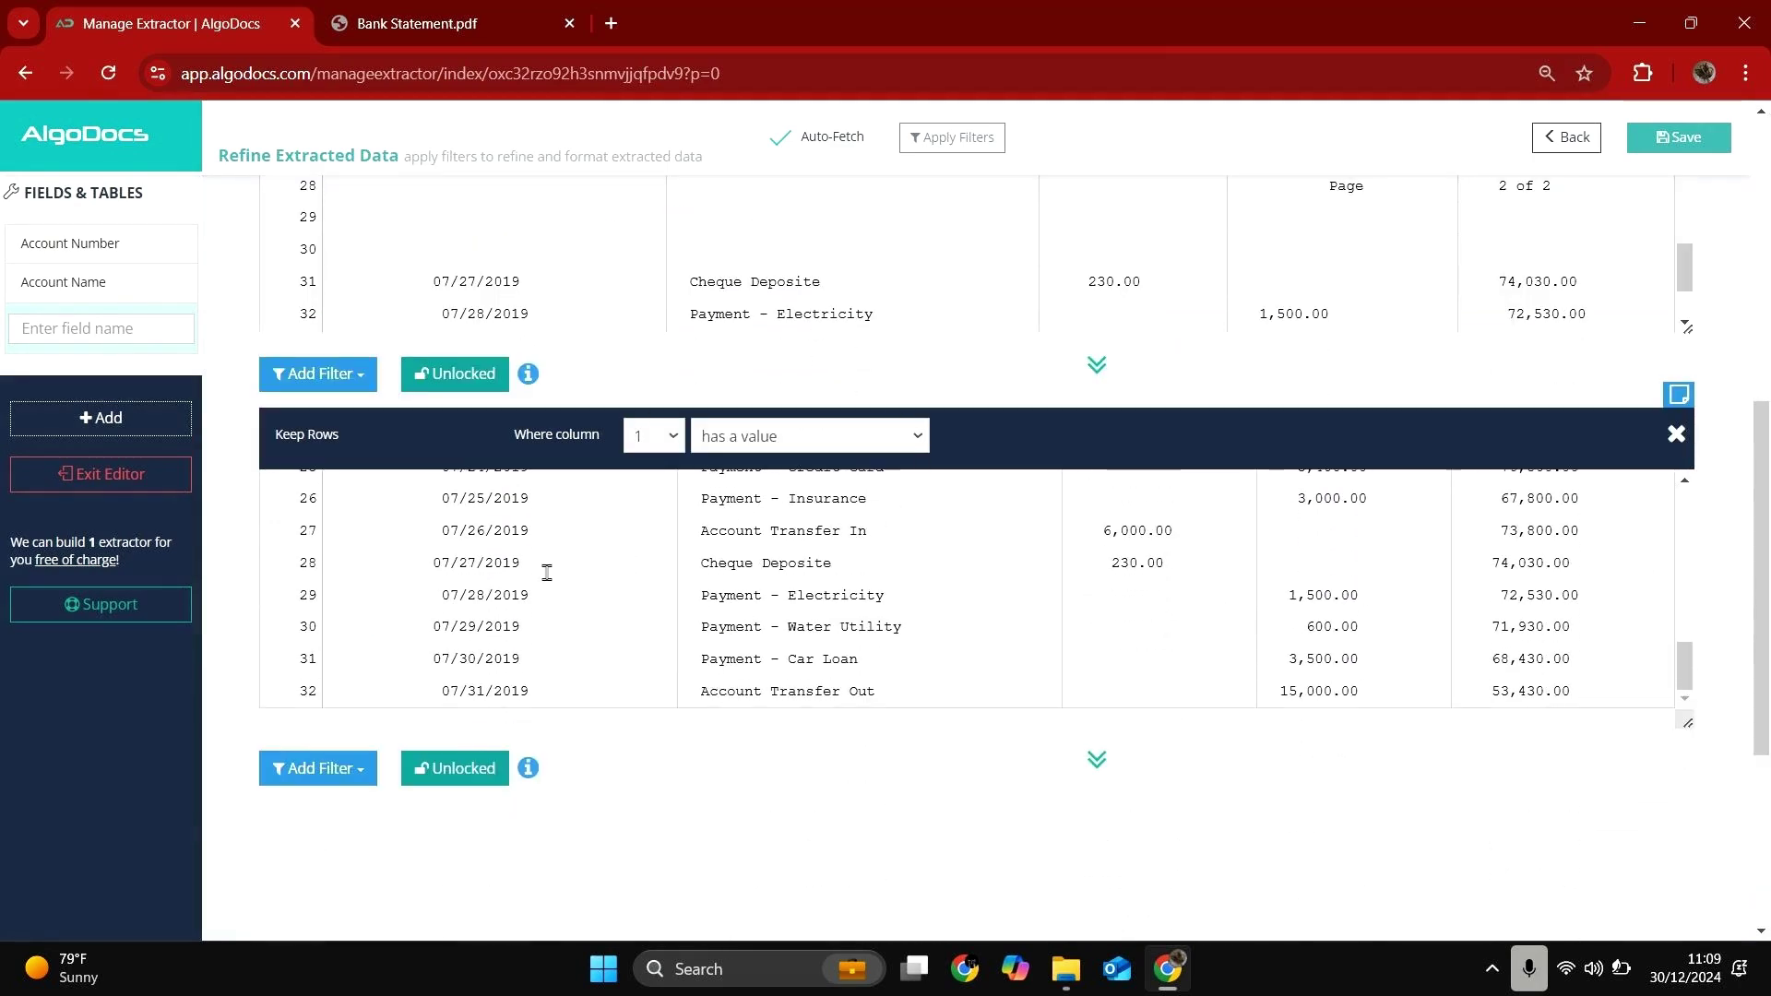
scroll(547, 567, up, 8)
scroll(601, 257, up, 5)
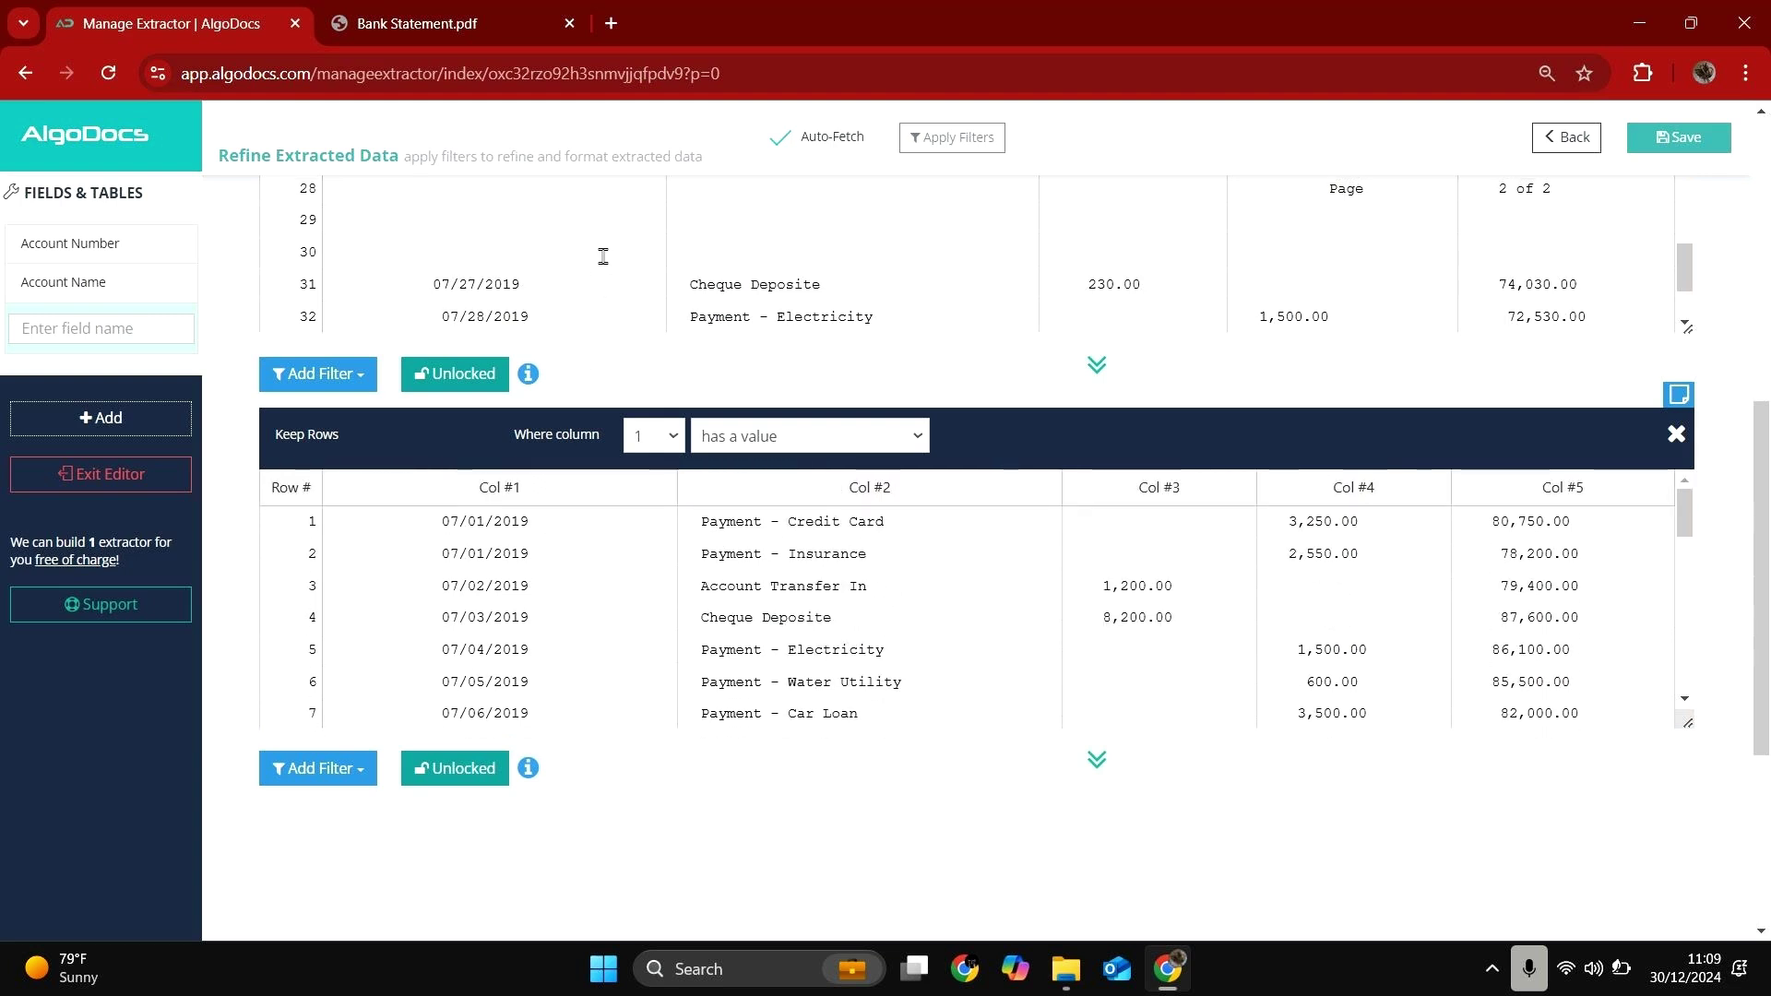
- Add a Set Column Headers filter and name the five columns Date, Description, Credit, Debit and Balance
scroll(1712, 606, down, 2)
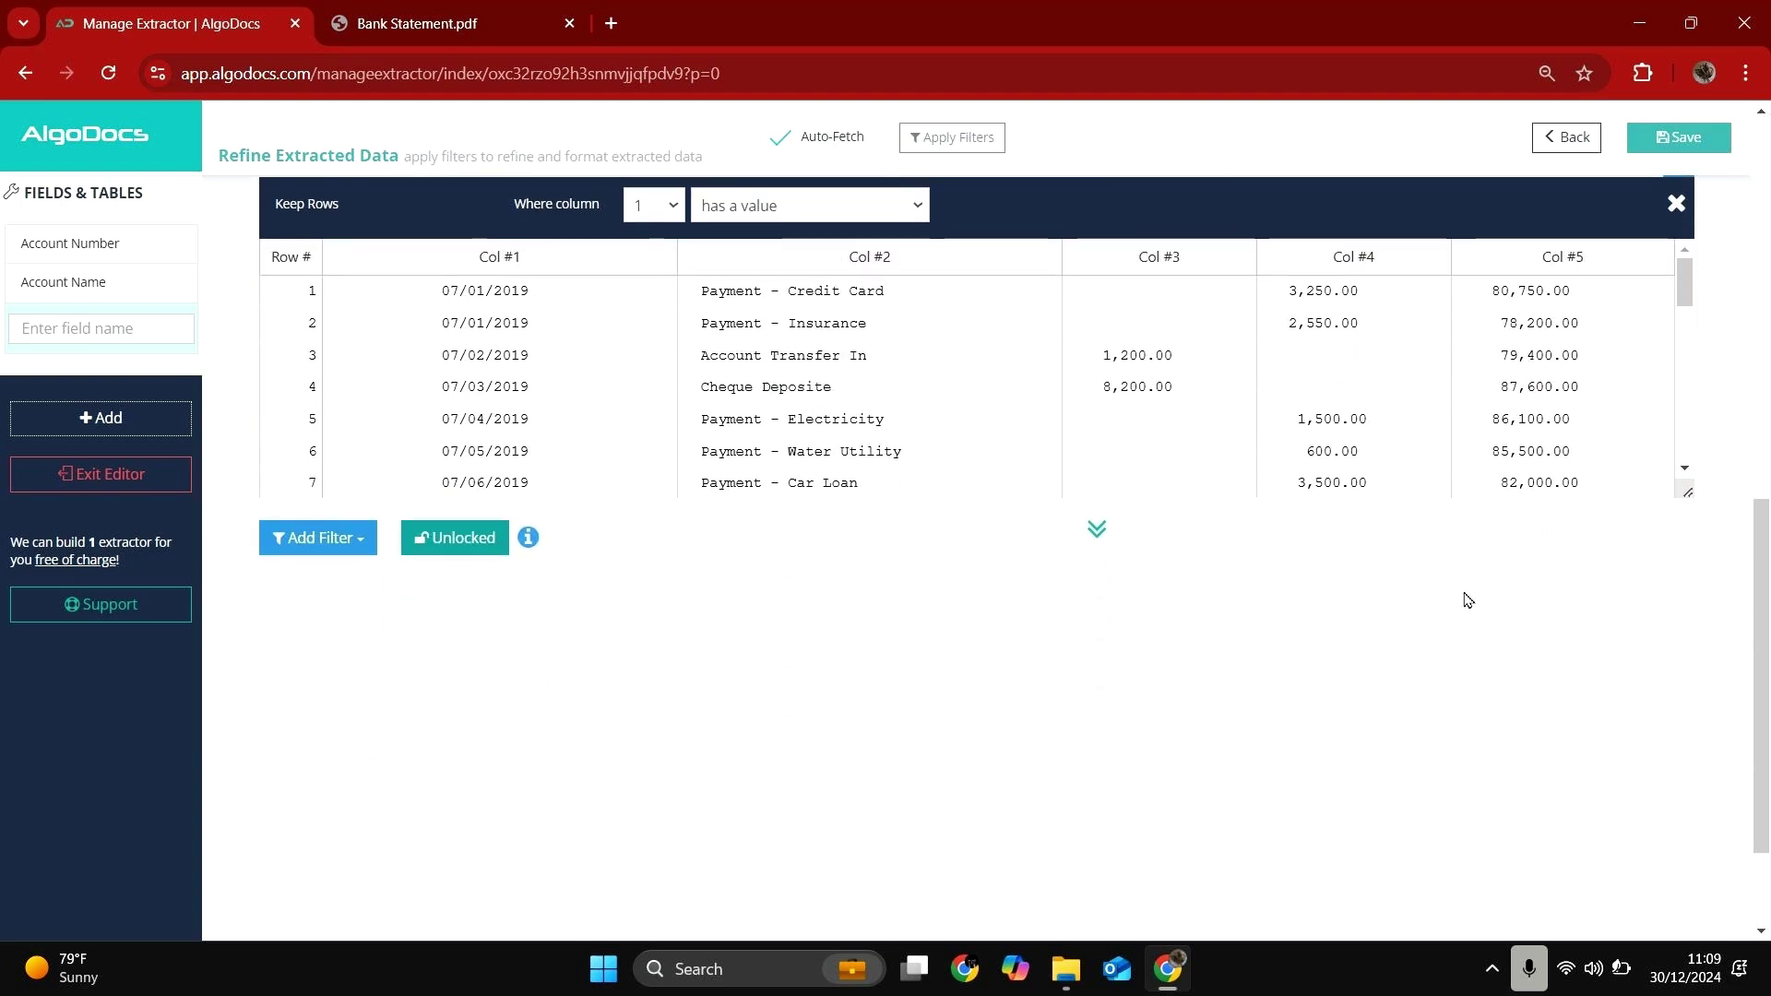
click(367, 533)
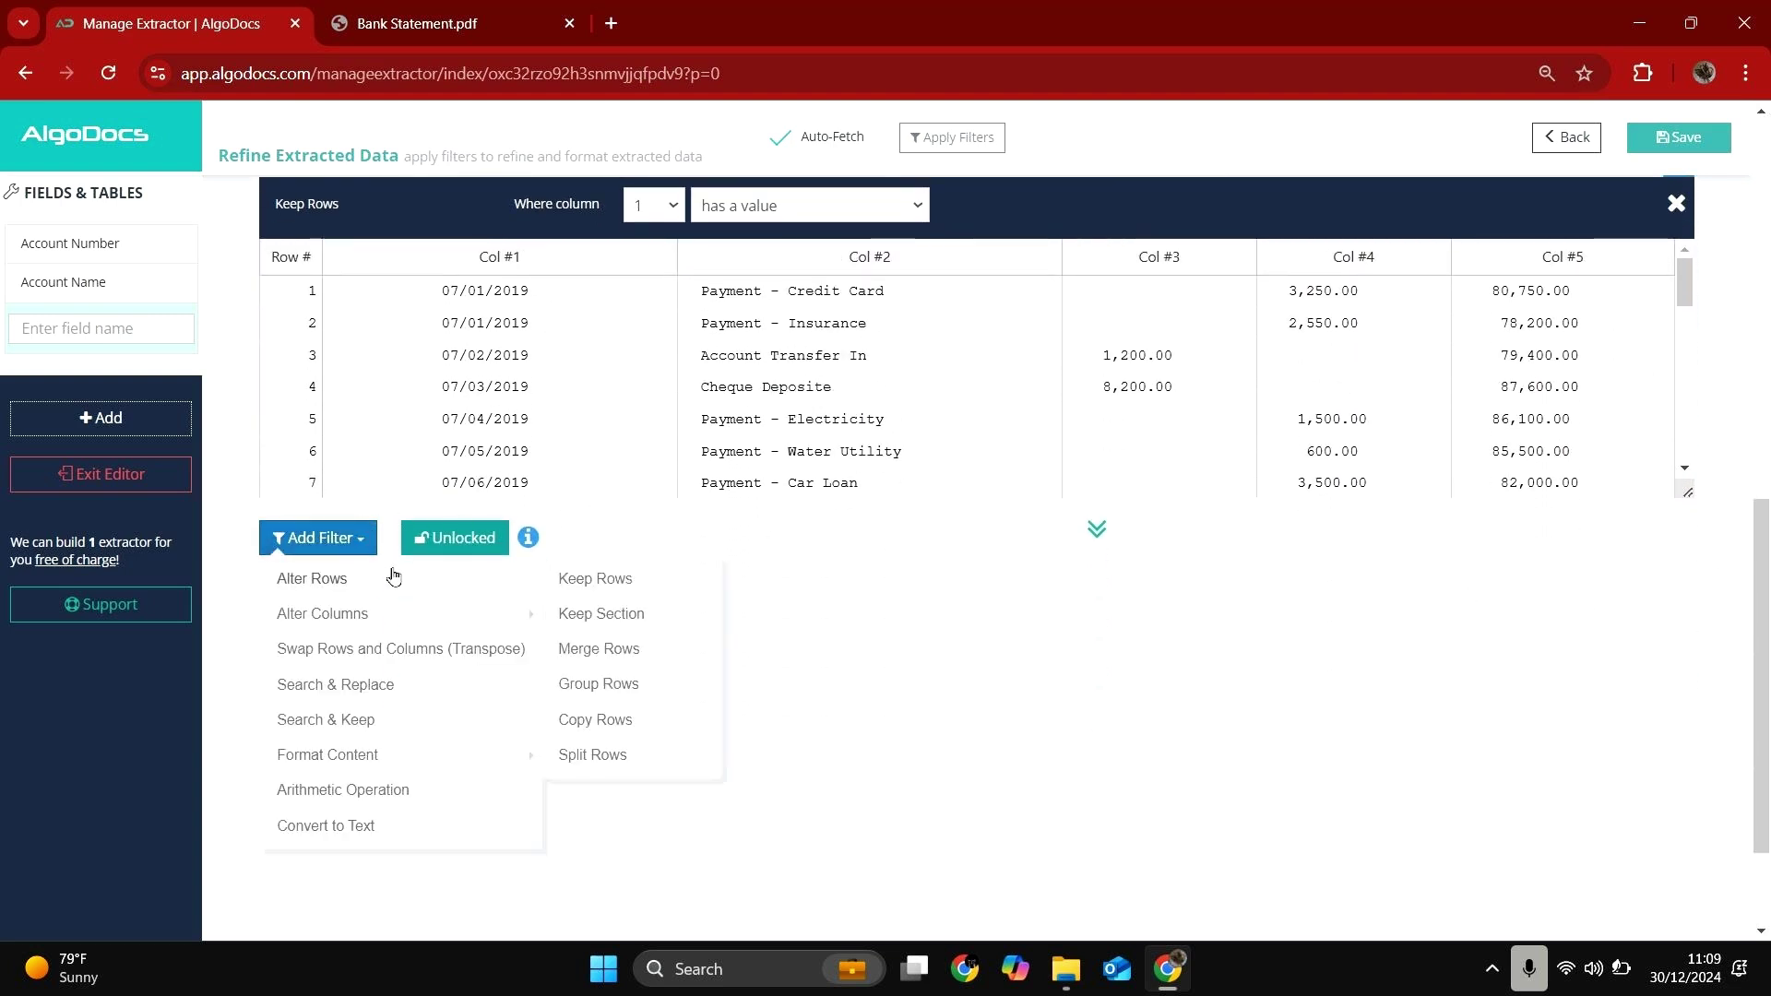
mouse_move(410, 614)
scroll(635, 785, down, 1)
scroll(634, 785, down, 1)
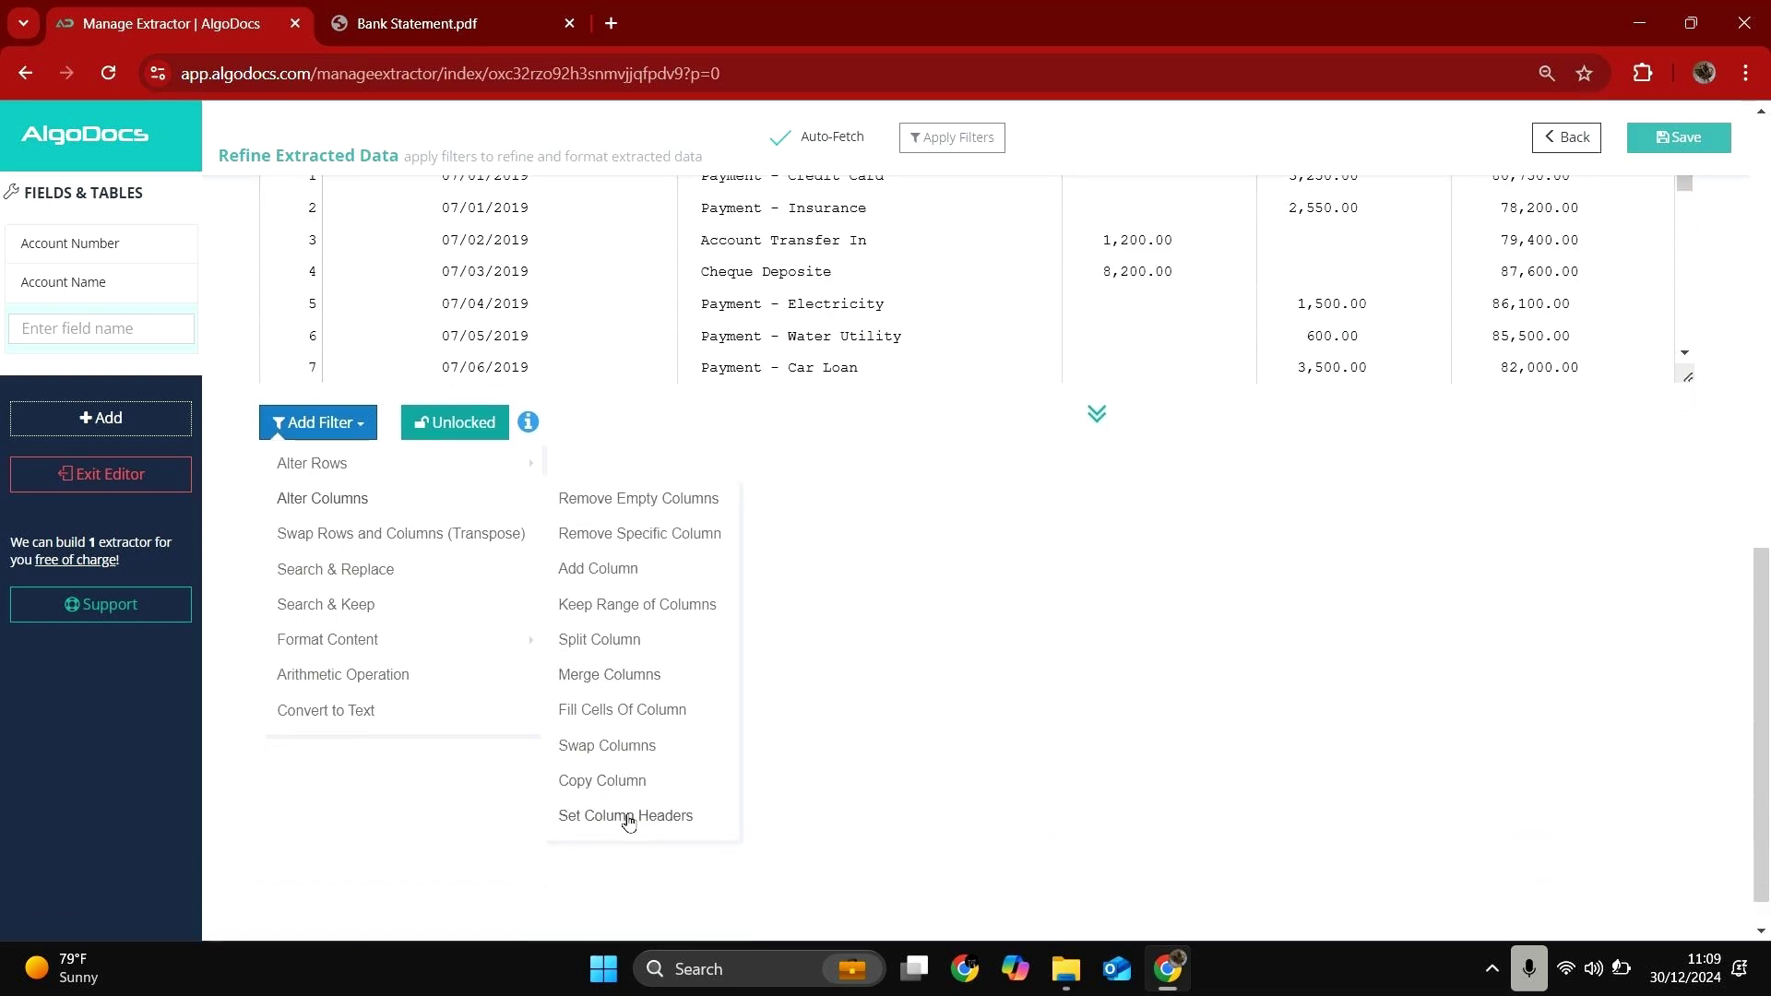
click(625, 815)
drag(333, 391, 261, 394)
text(Date)
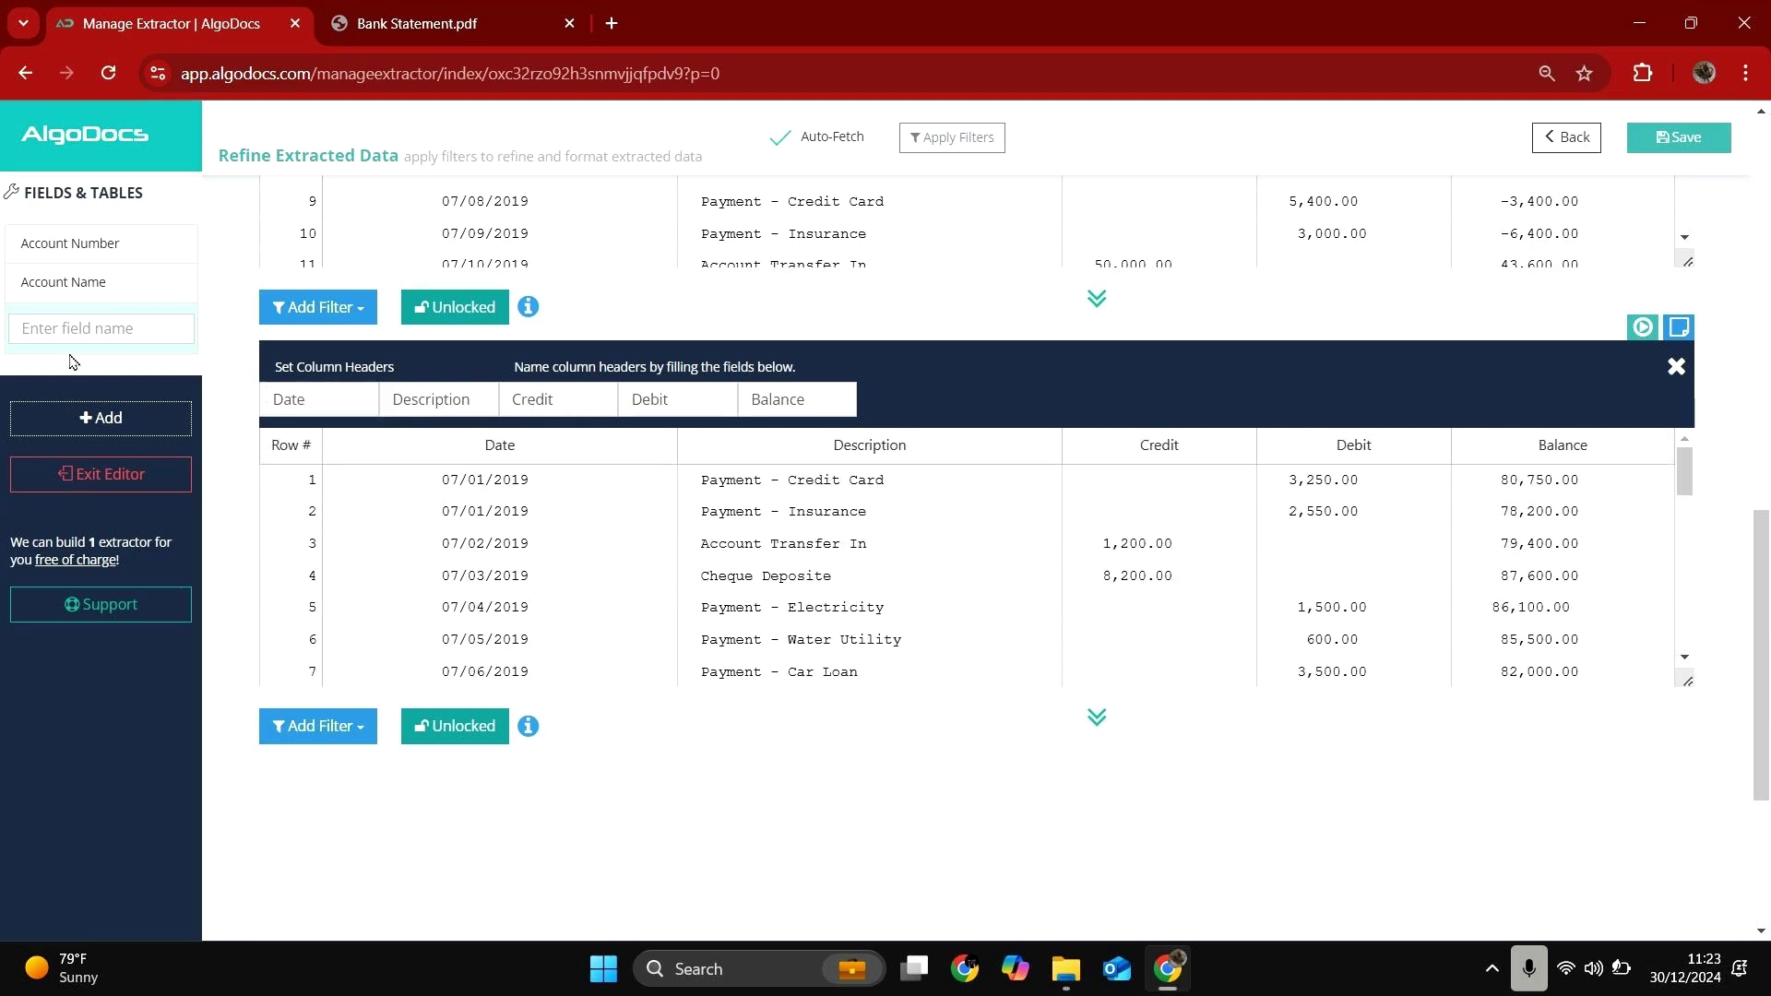
- Name the new extraction field "Table" and save it
click(57, 322)
text(Table)
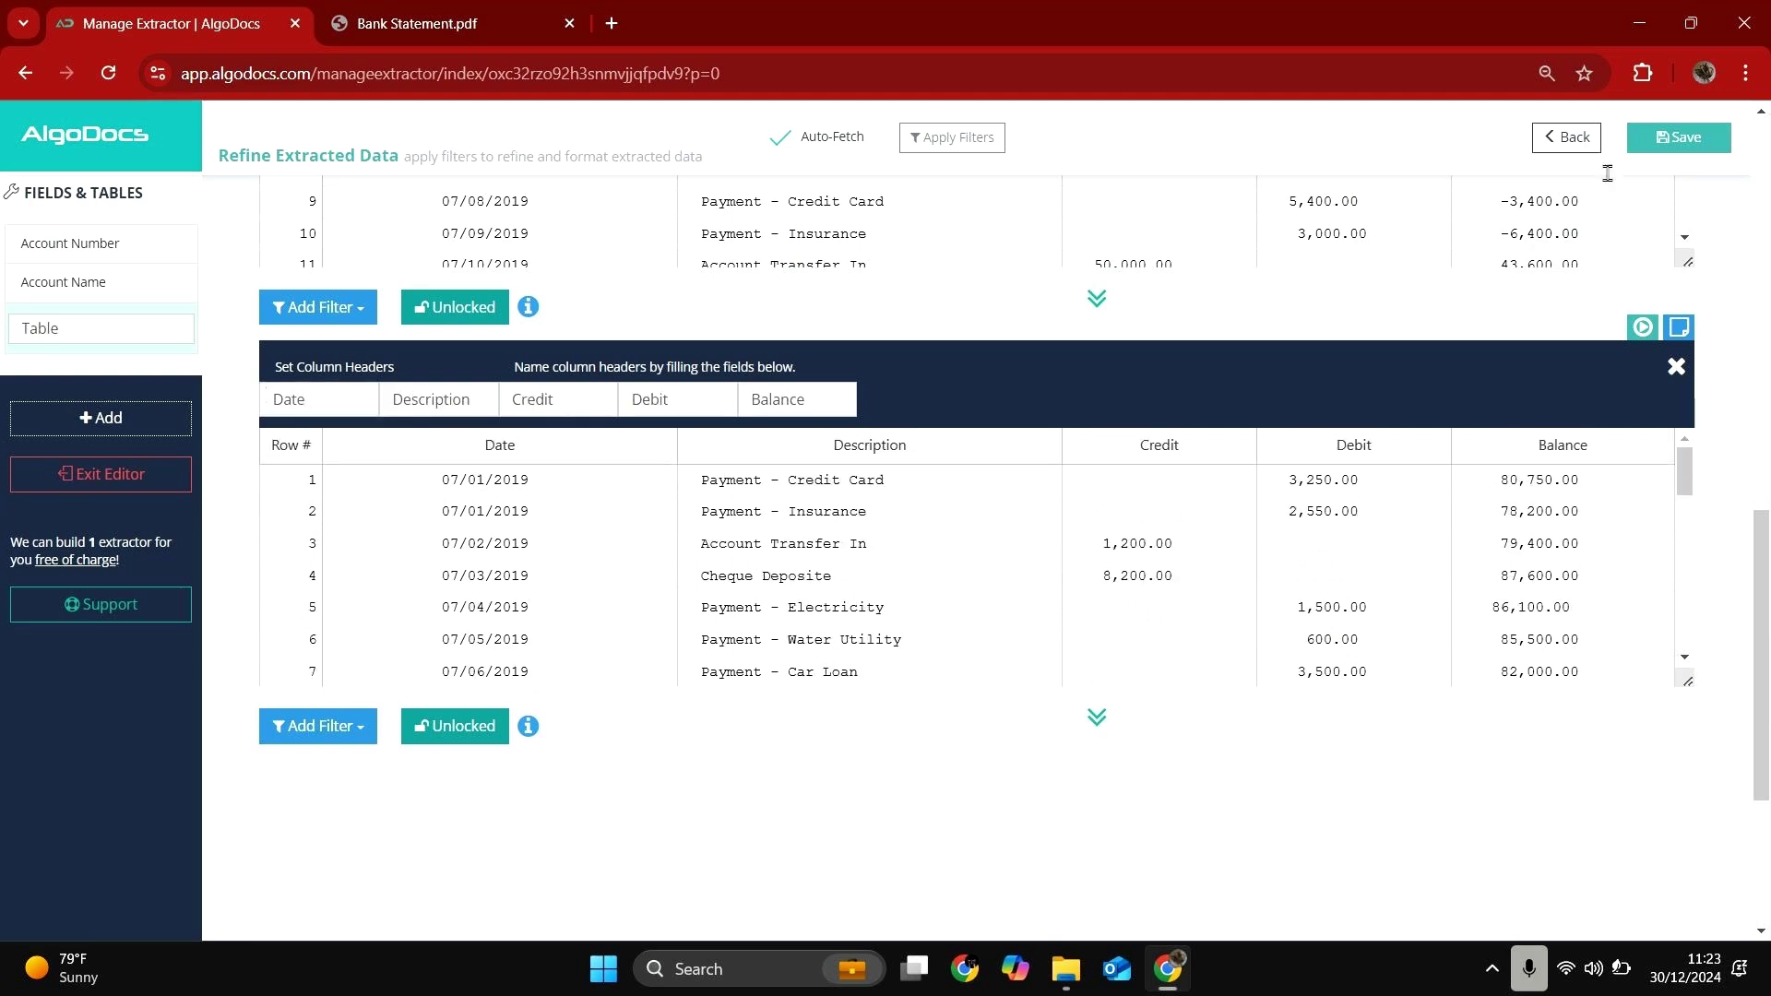
click(1670, 138)
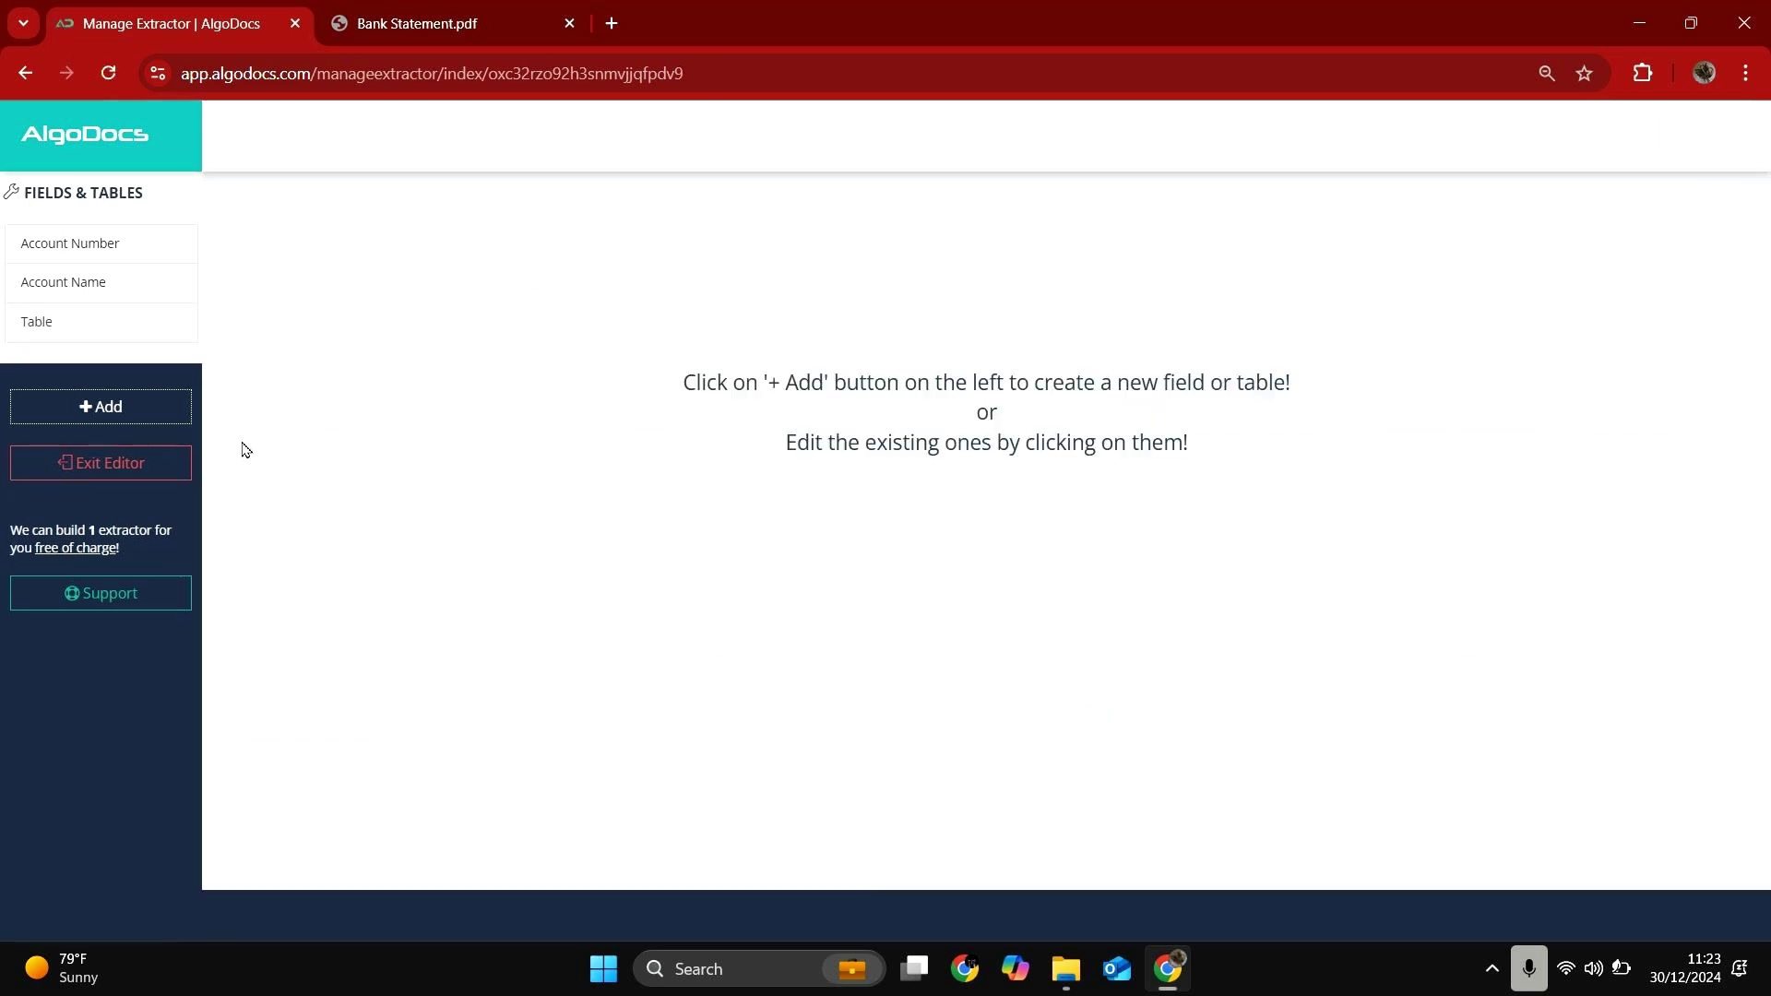
- Exit the extractor editor, open the extracted data, and view the split PDFs Bank Statement_1-2.pdf and Bank Statement_3-5.pdf
click(188, 467)
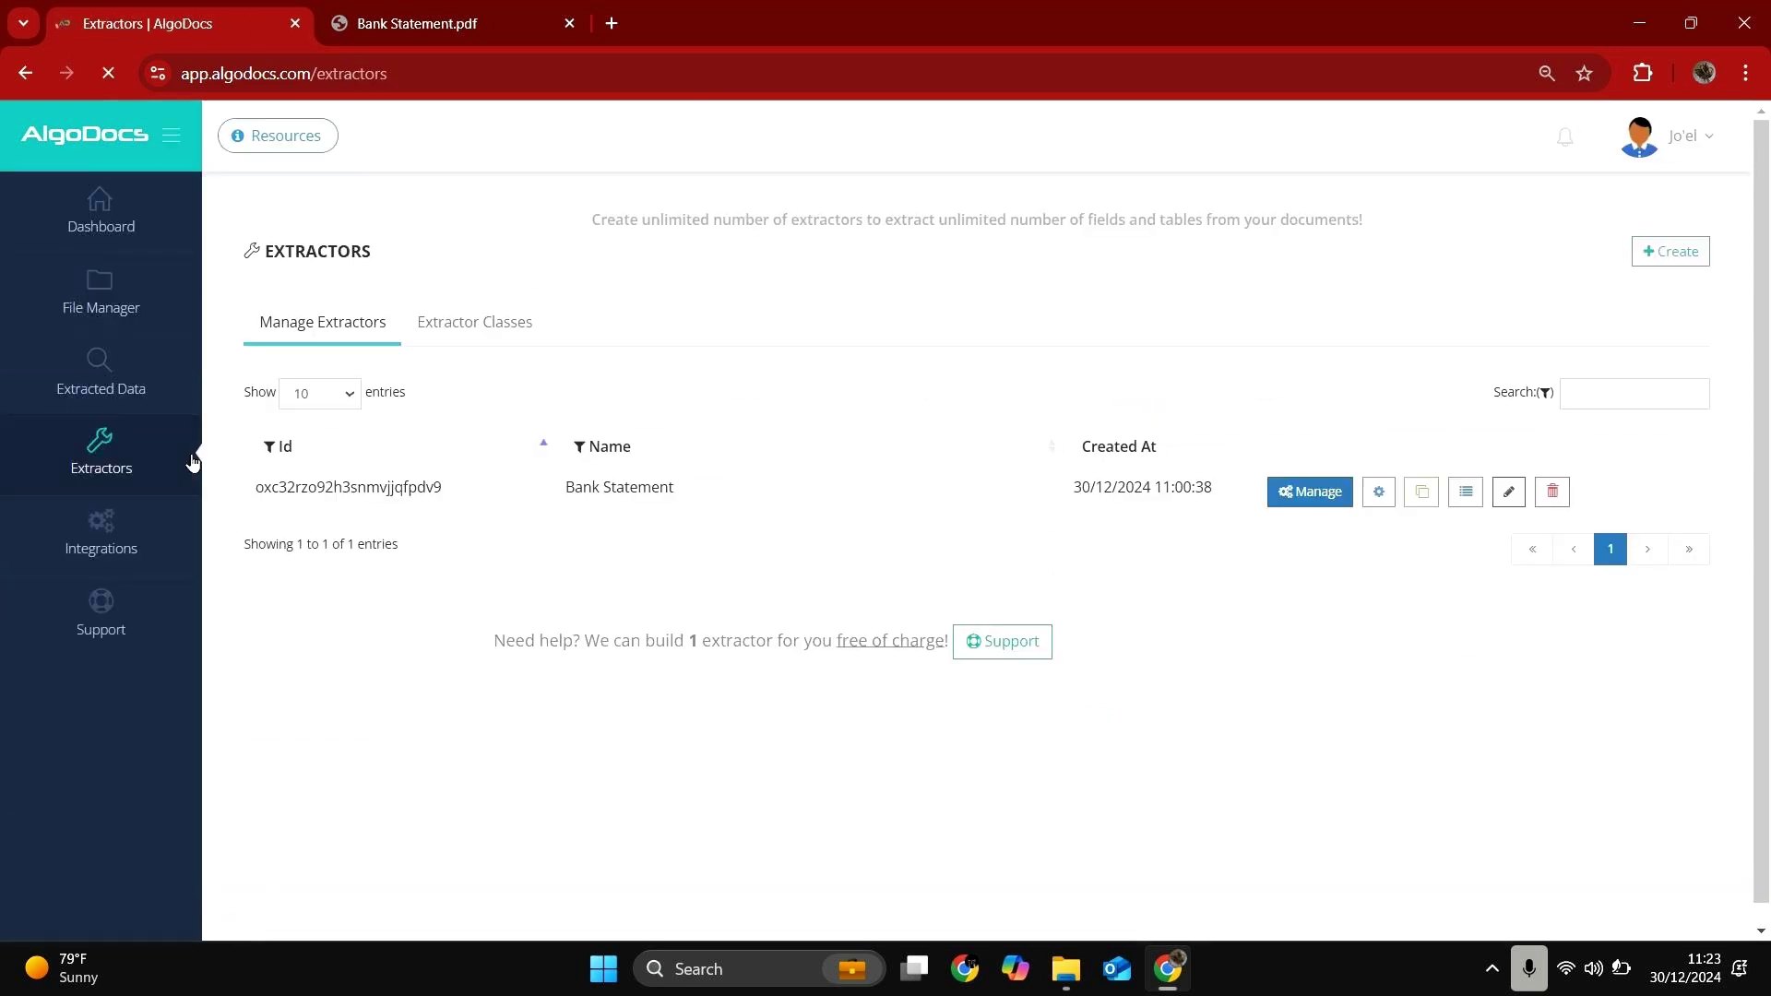
click(153, 406)
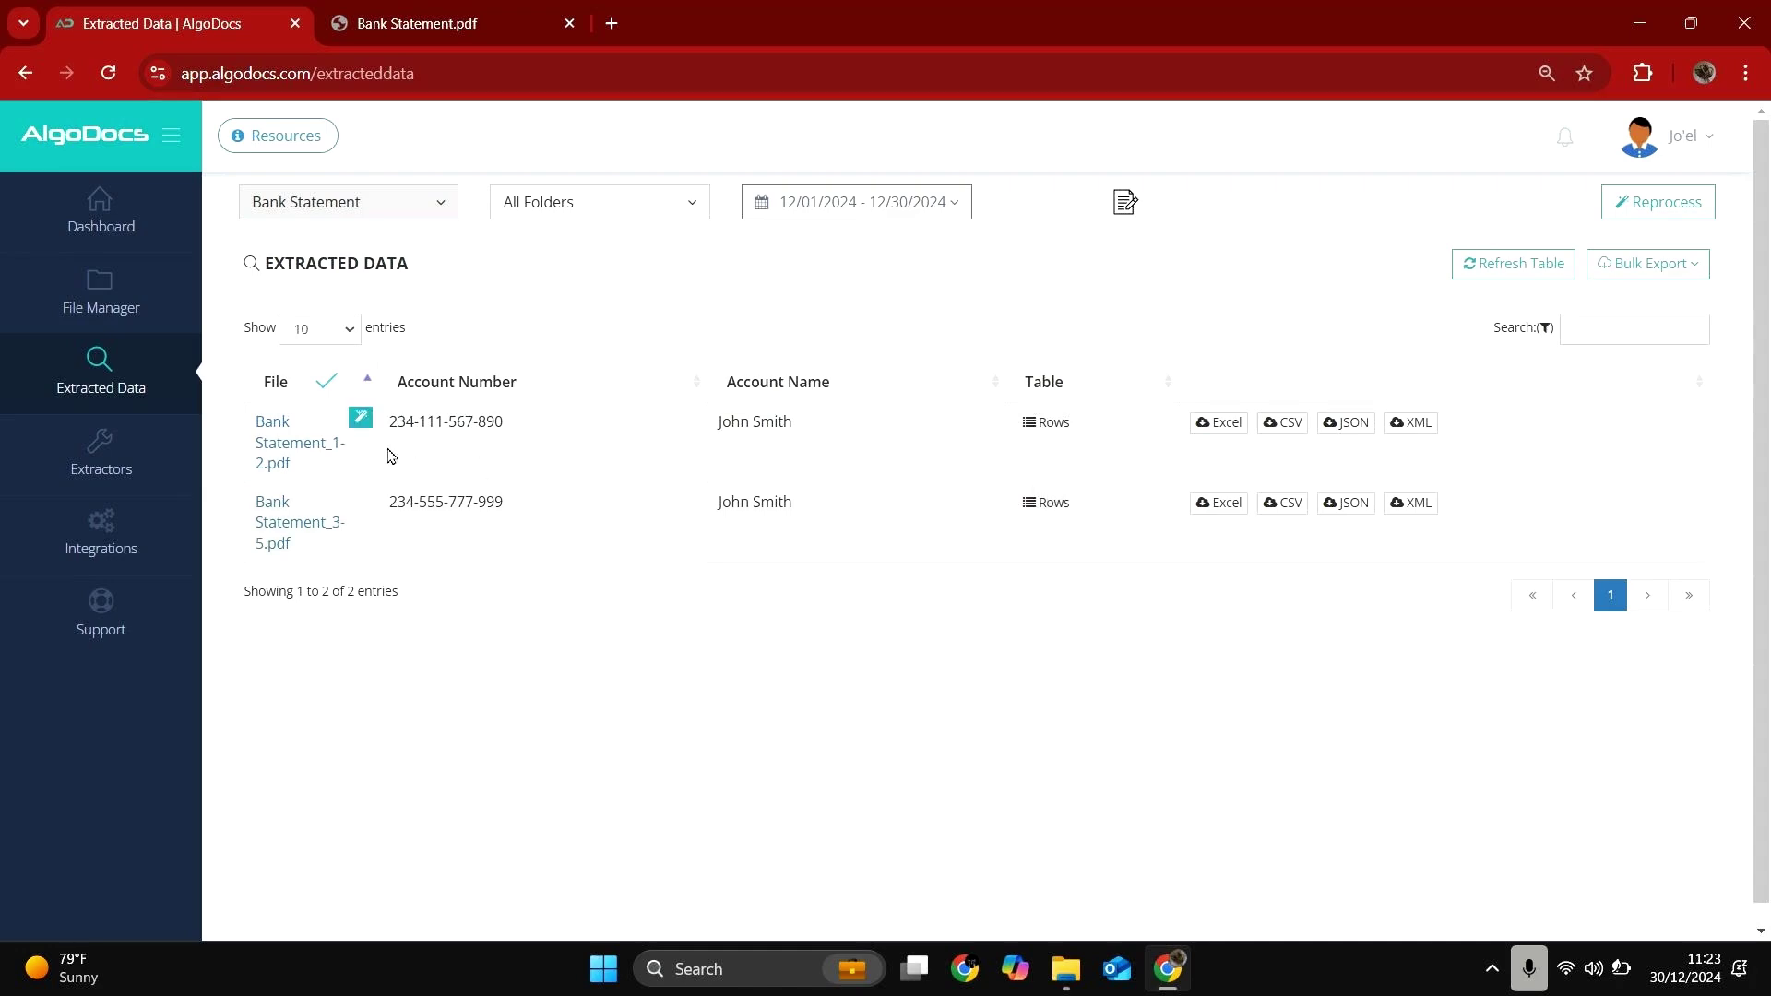
click(269, 440)
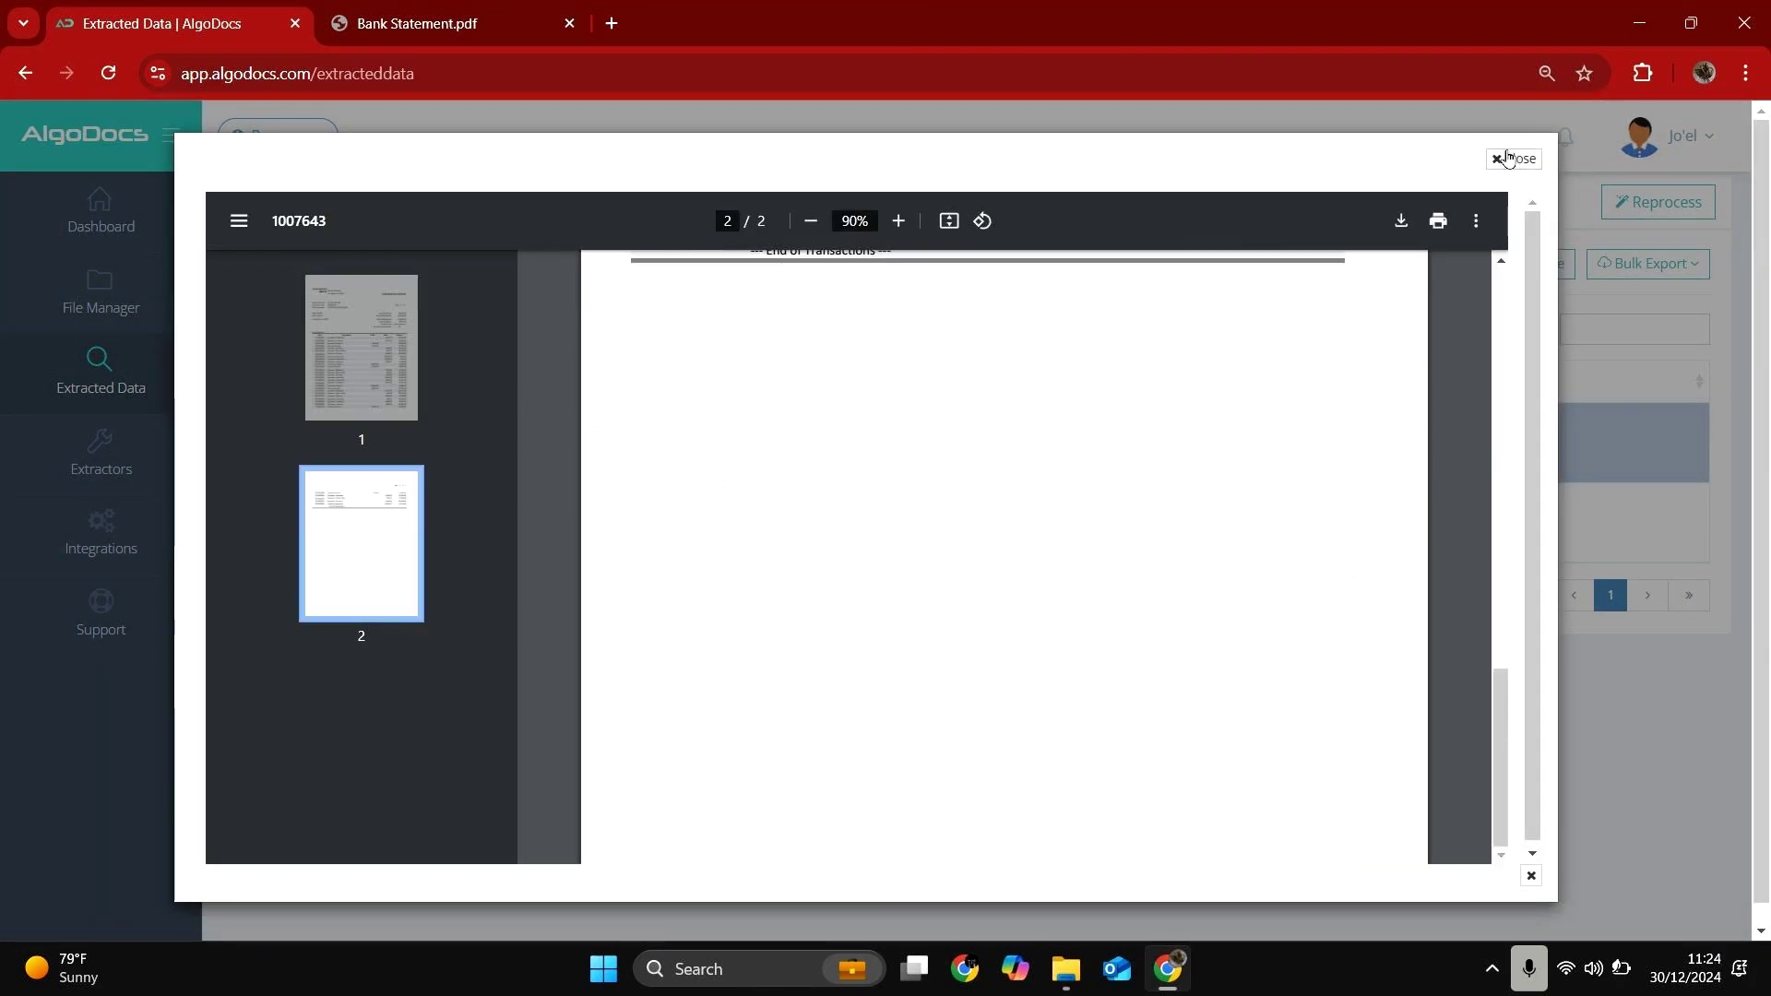
click(1507, 159)
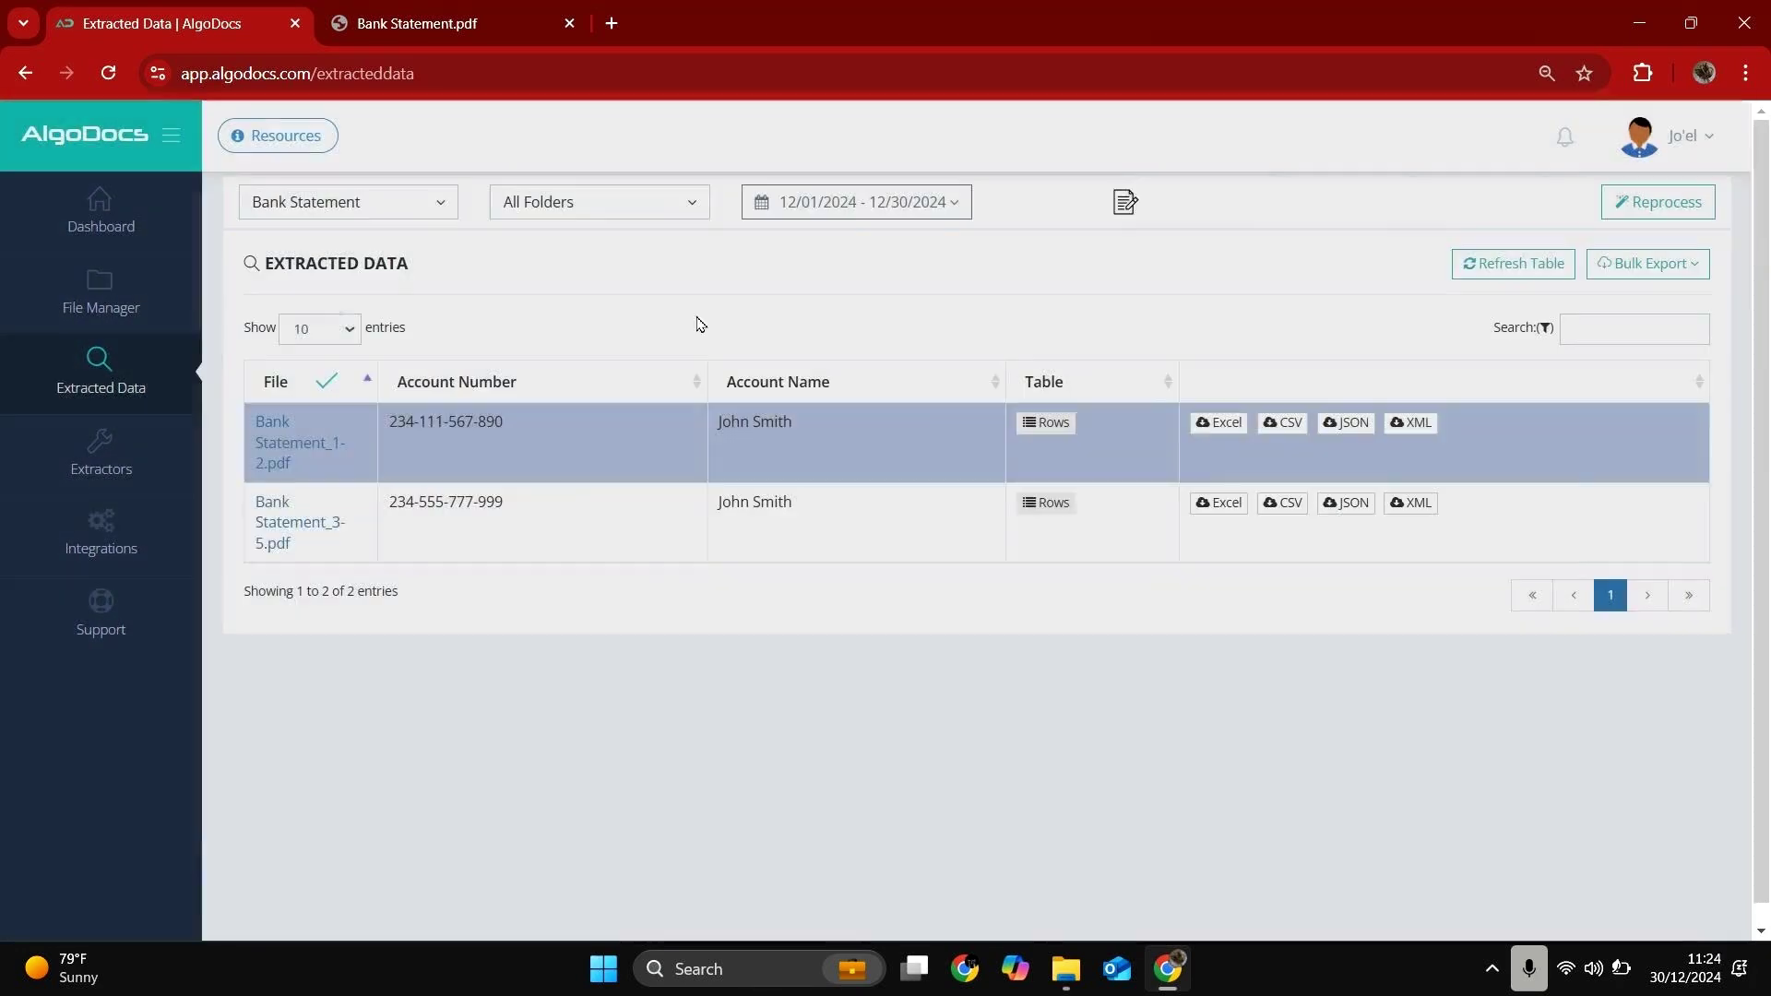
click(281, 507)
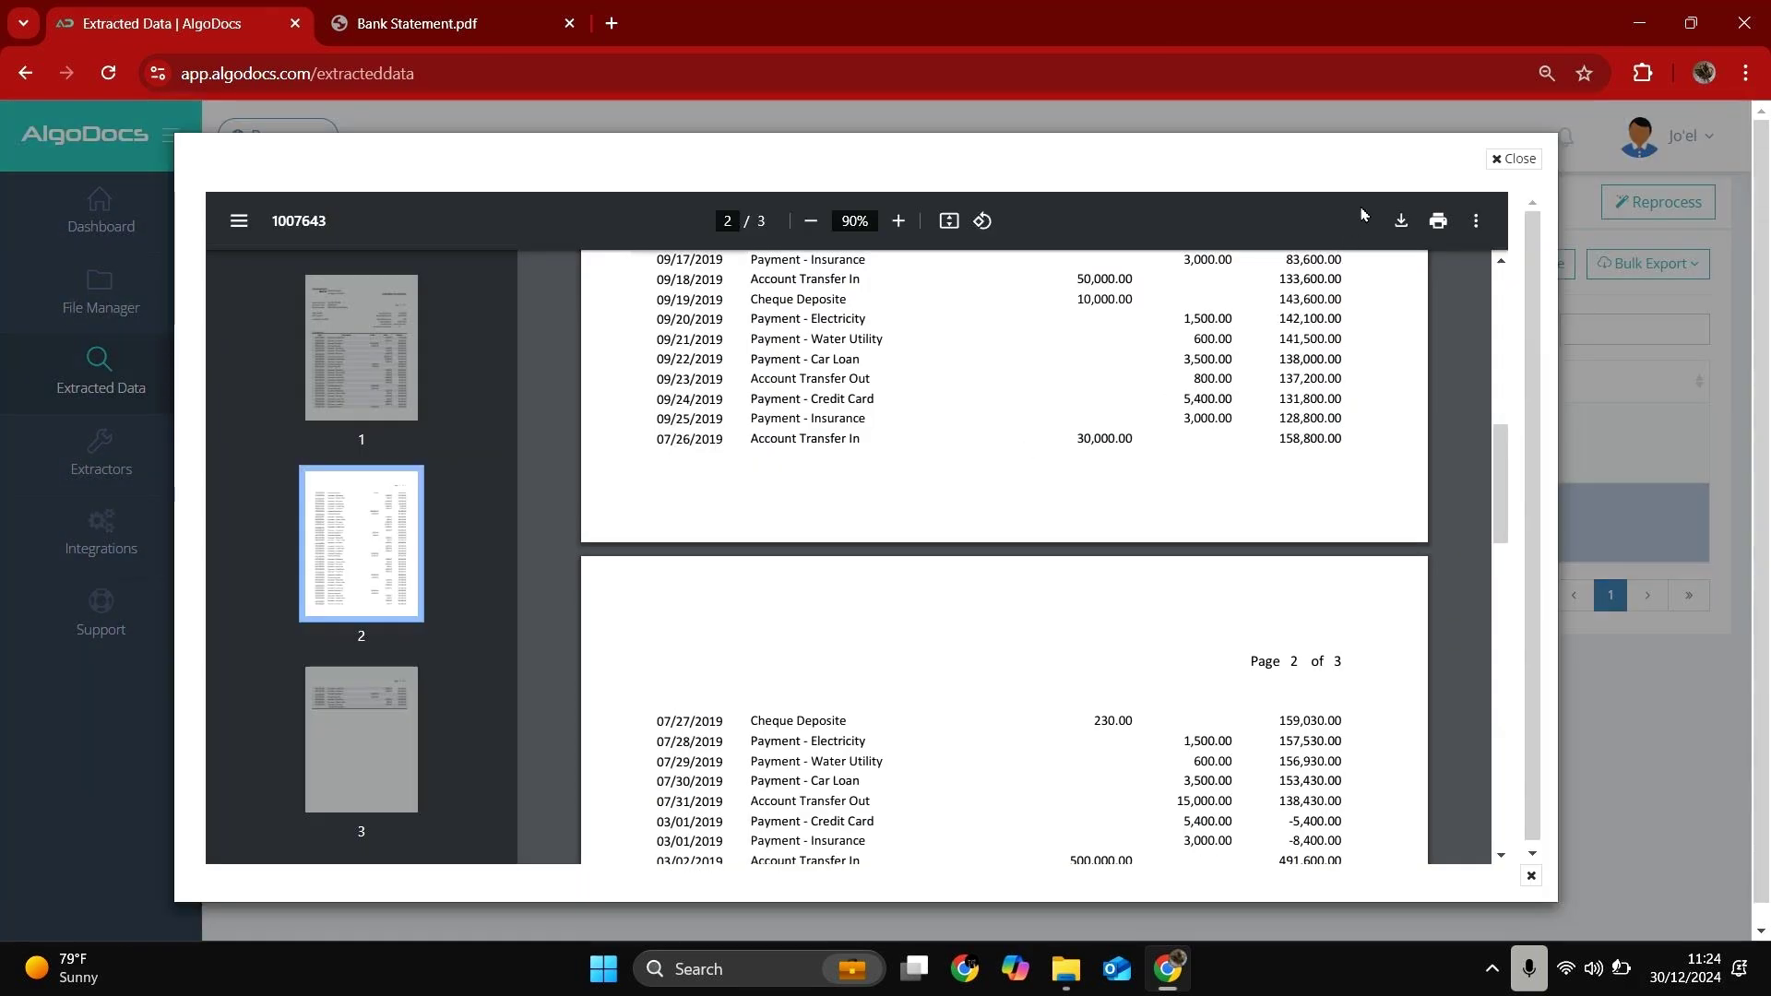
click(1507, 160)
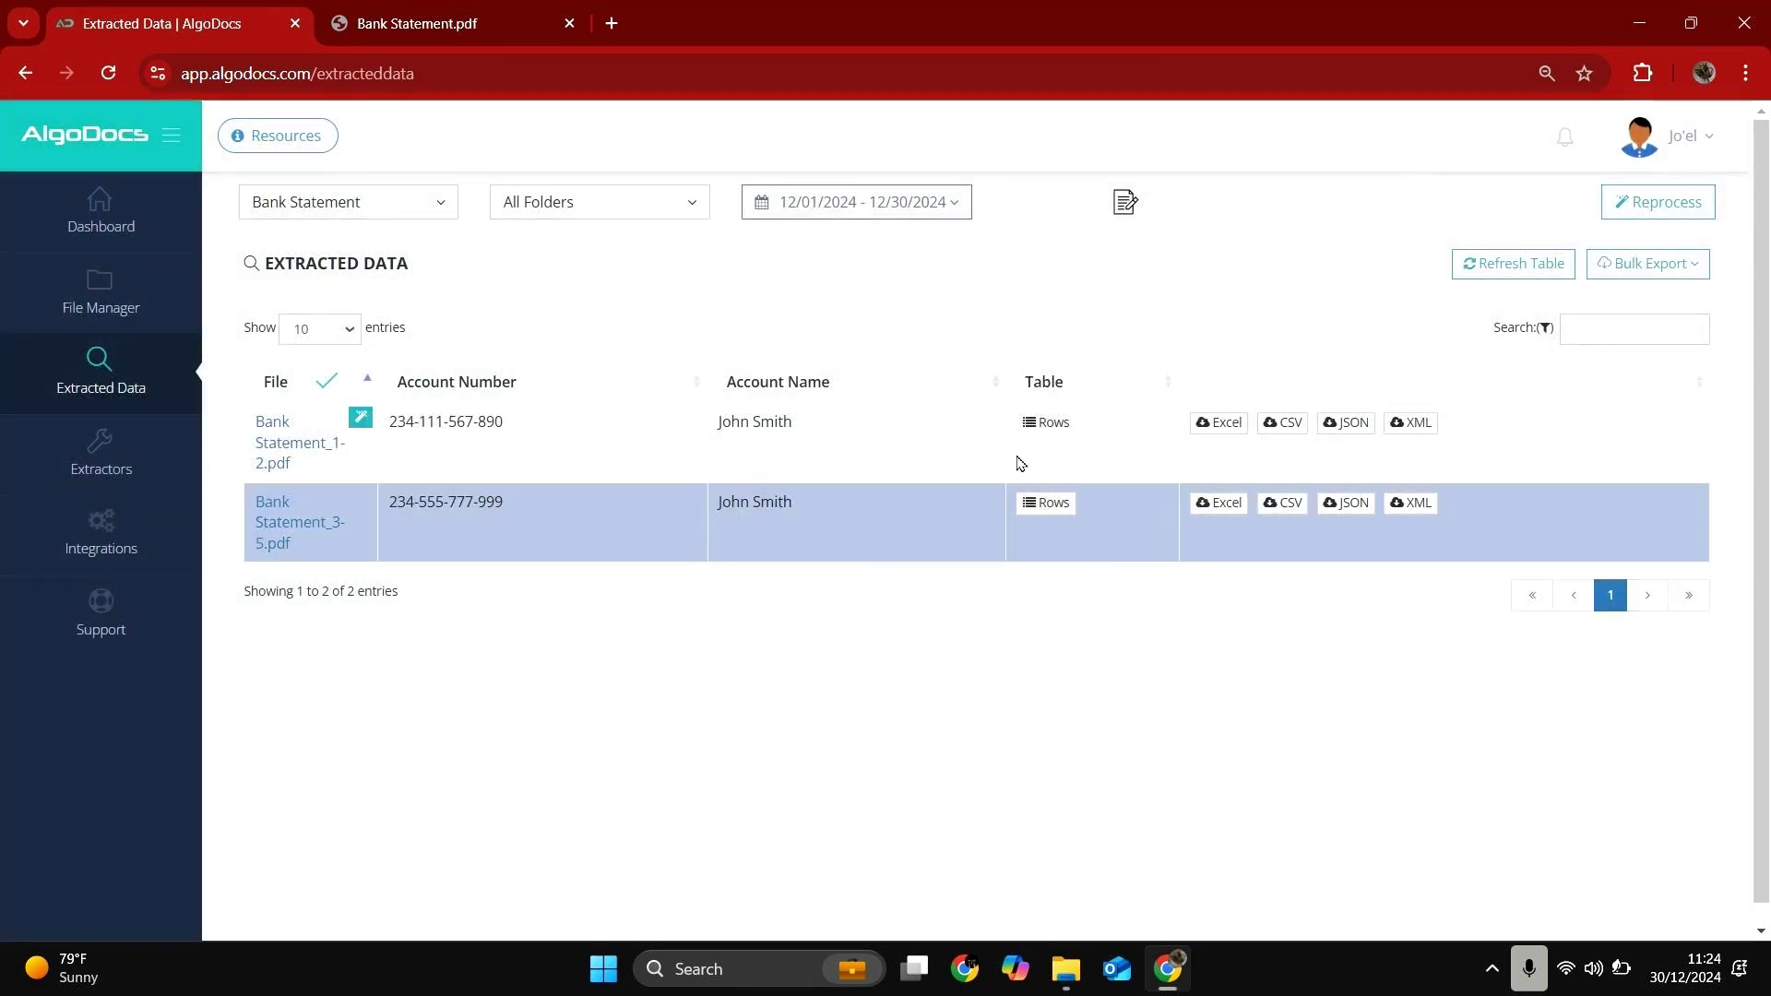
- Review the extracted table rows of Bank Statement_3-5.pdf and of Bank Statement_1-2.pdf, closing each view
click(1040, 502)
scroll(915, 463, down, 6)
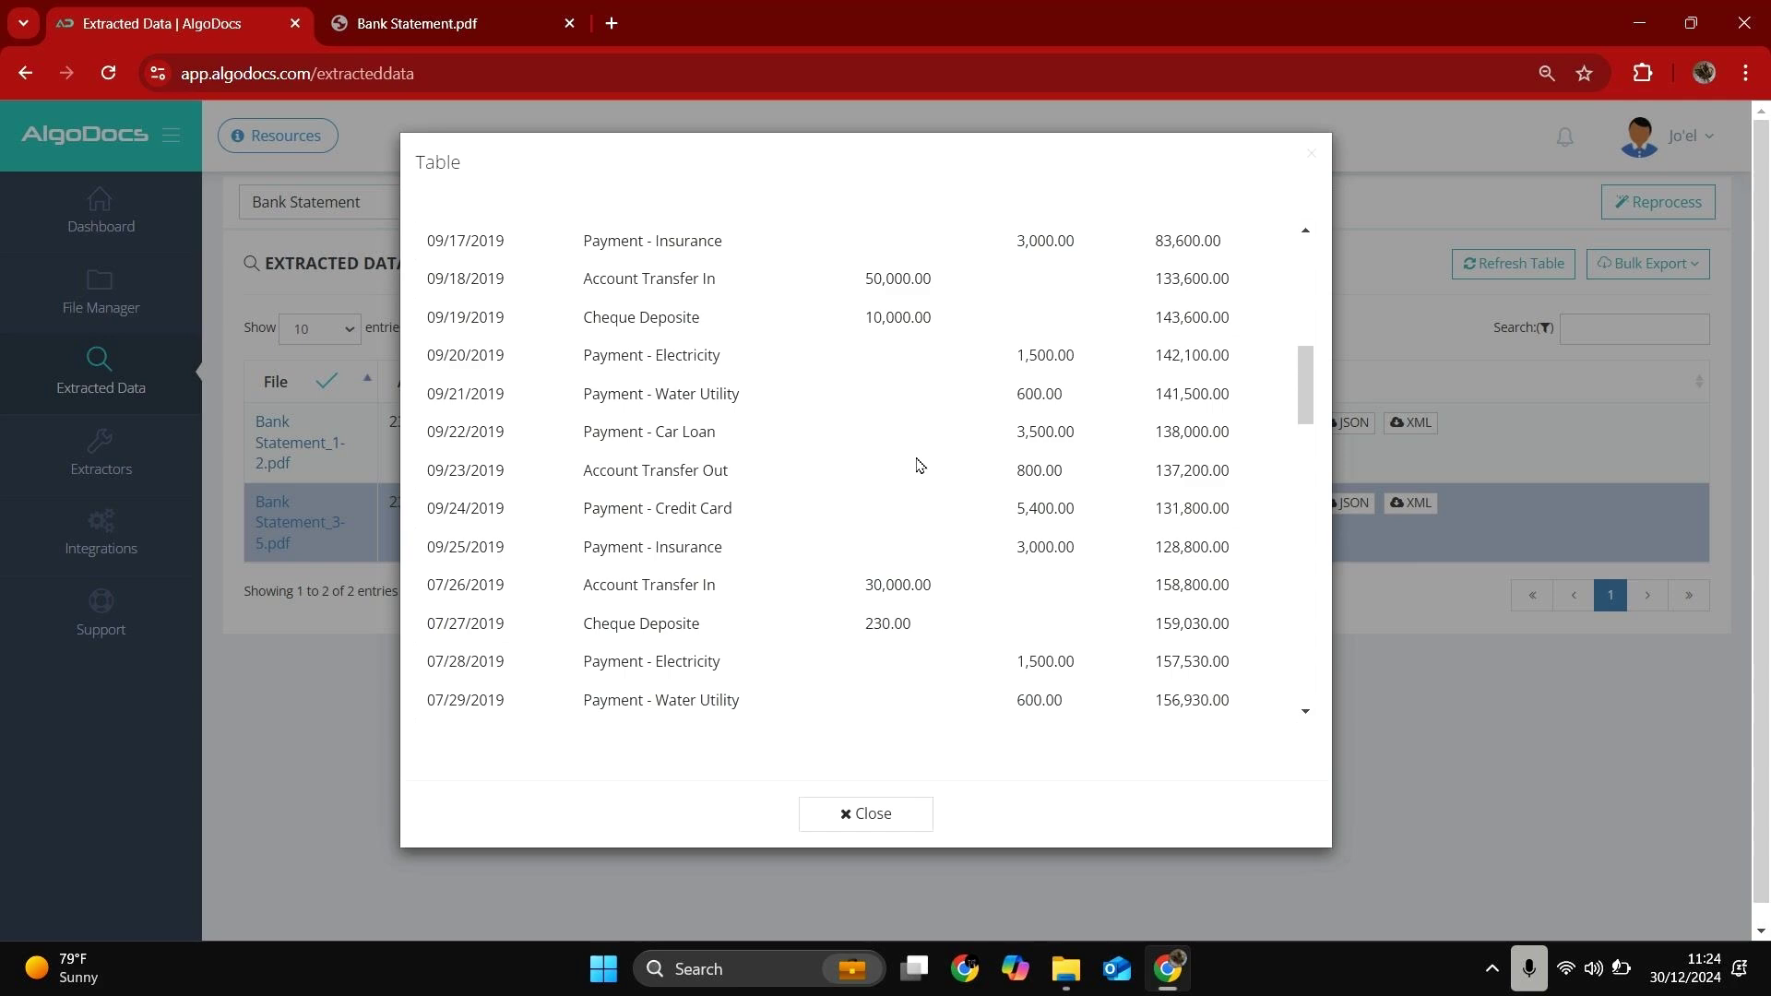
click(867, 814)
click(1044, 438)
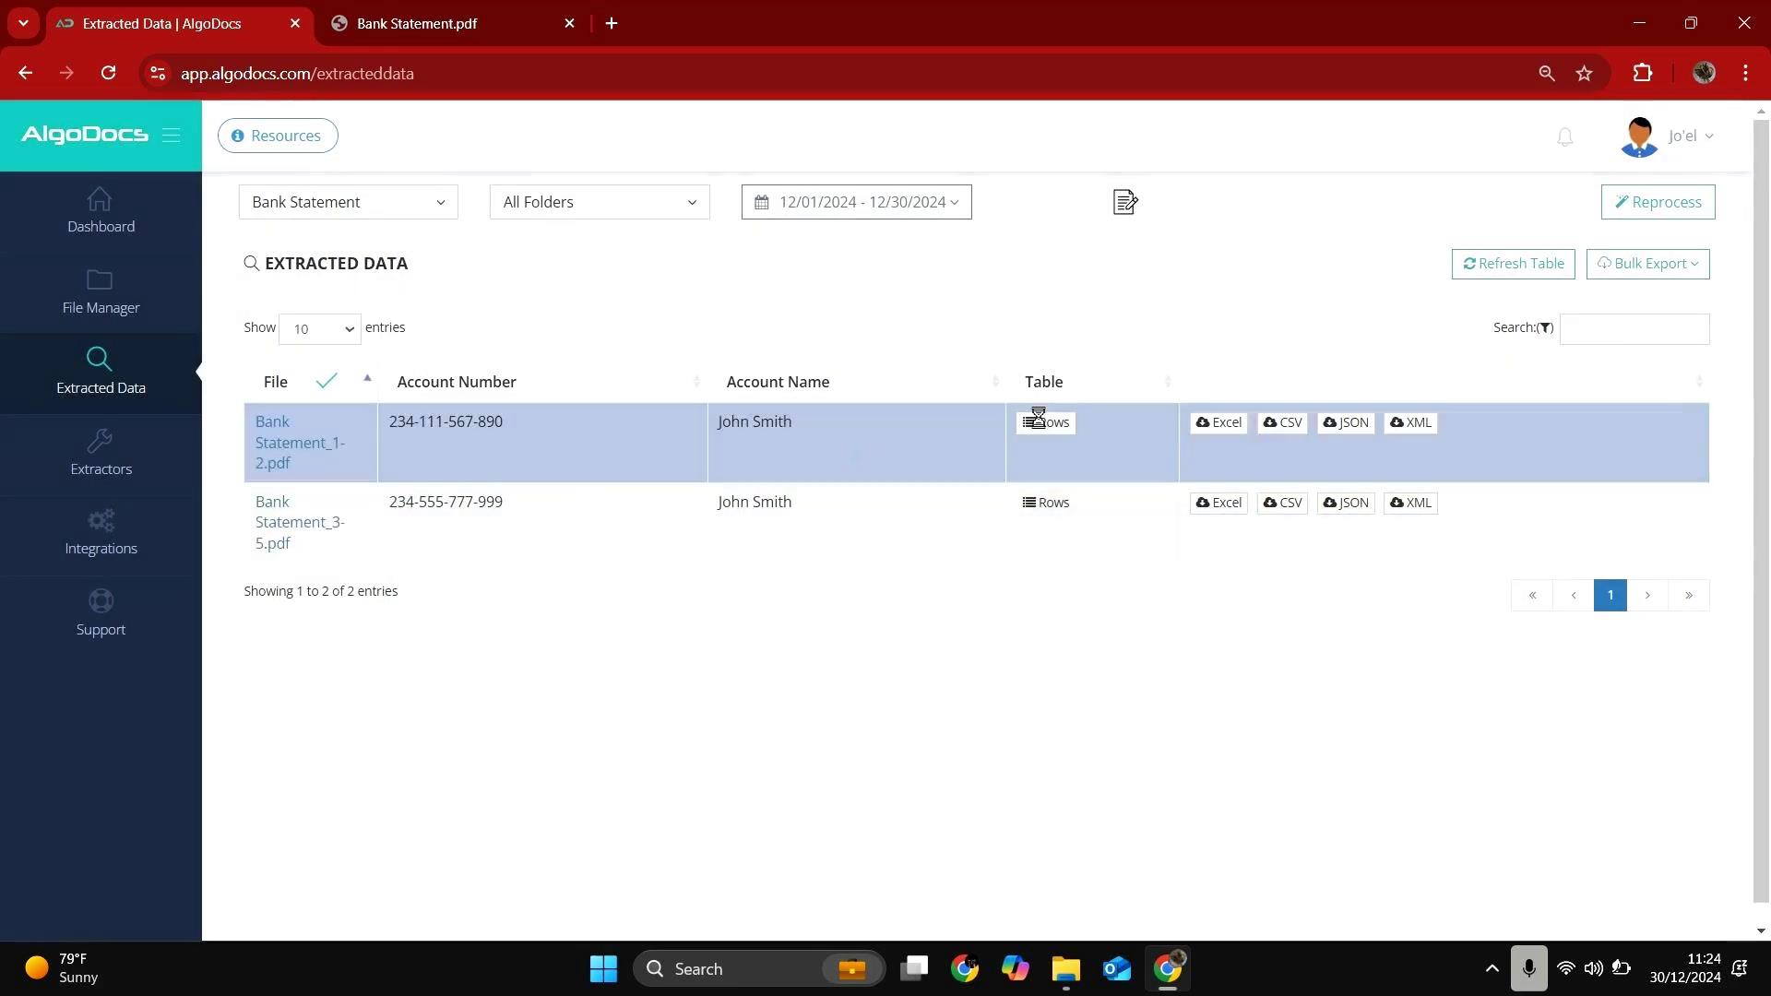
scroll(1048, 347, down, 4)
scroll(1048, 346, up, 4)
scroll(1060, 479, down, 7)
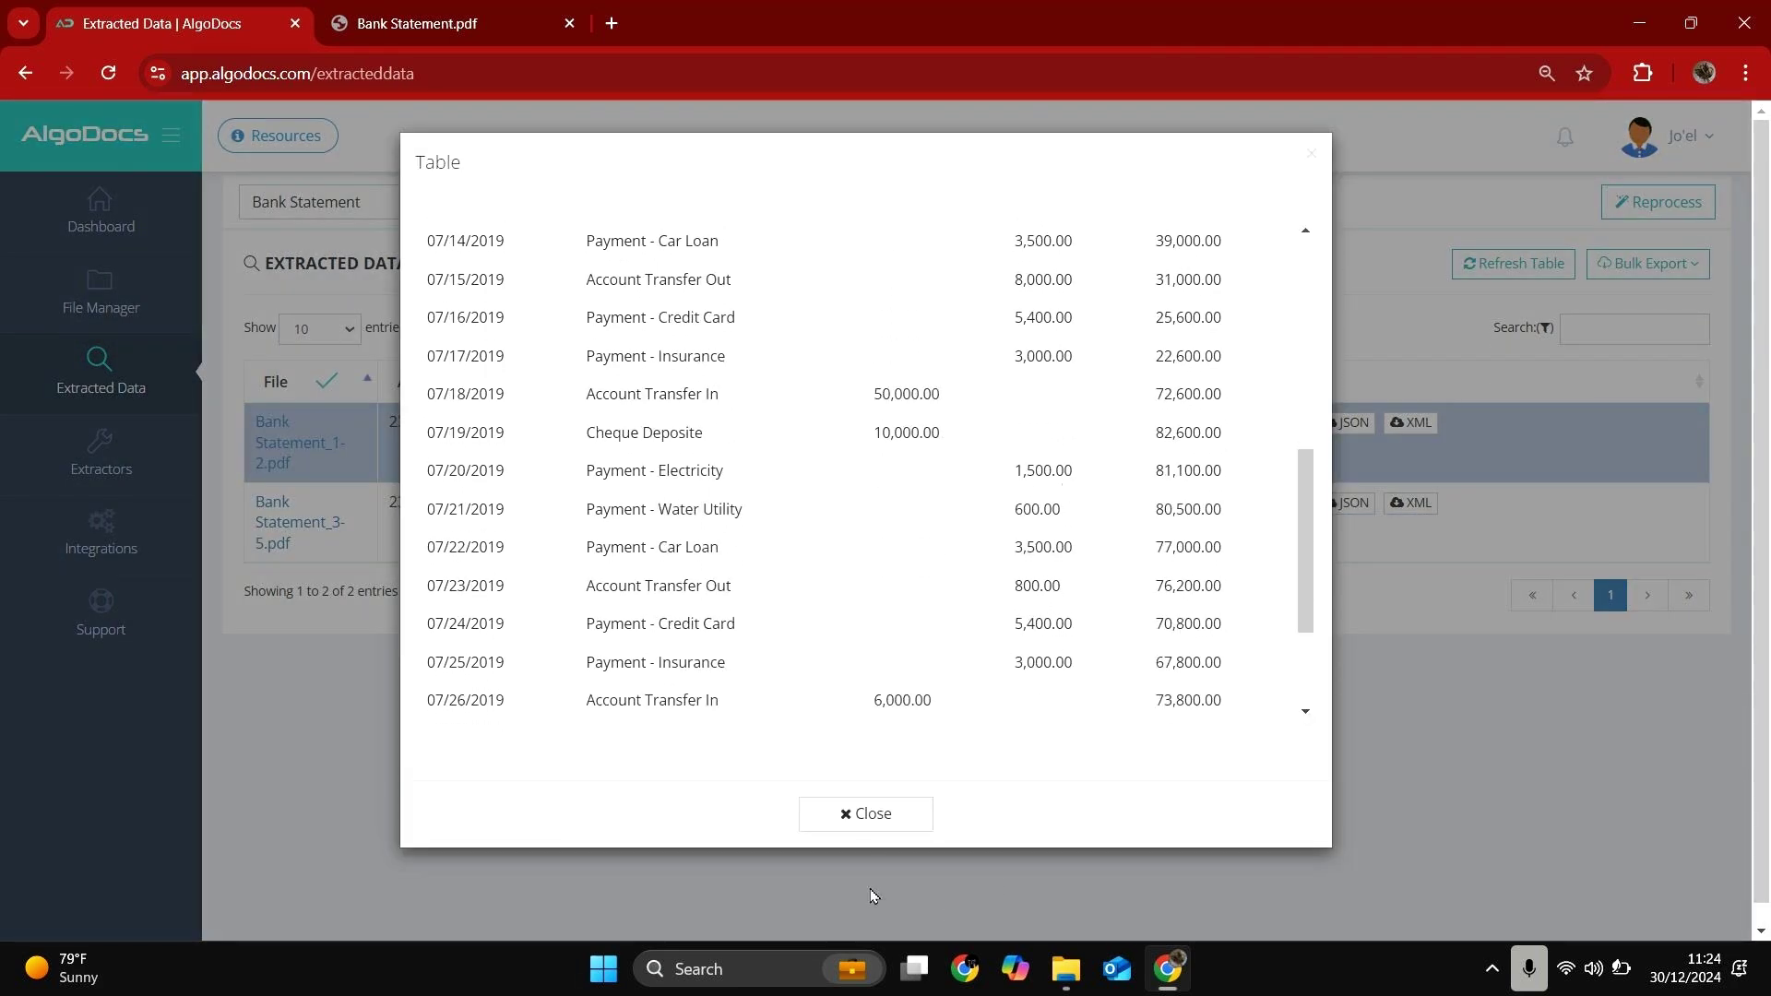
click(849, 816)
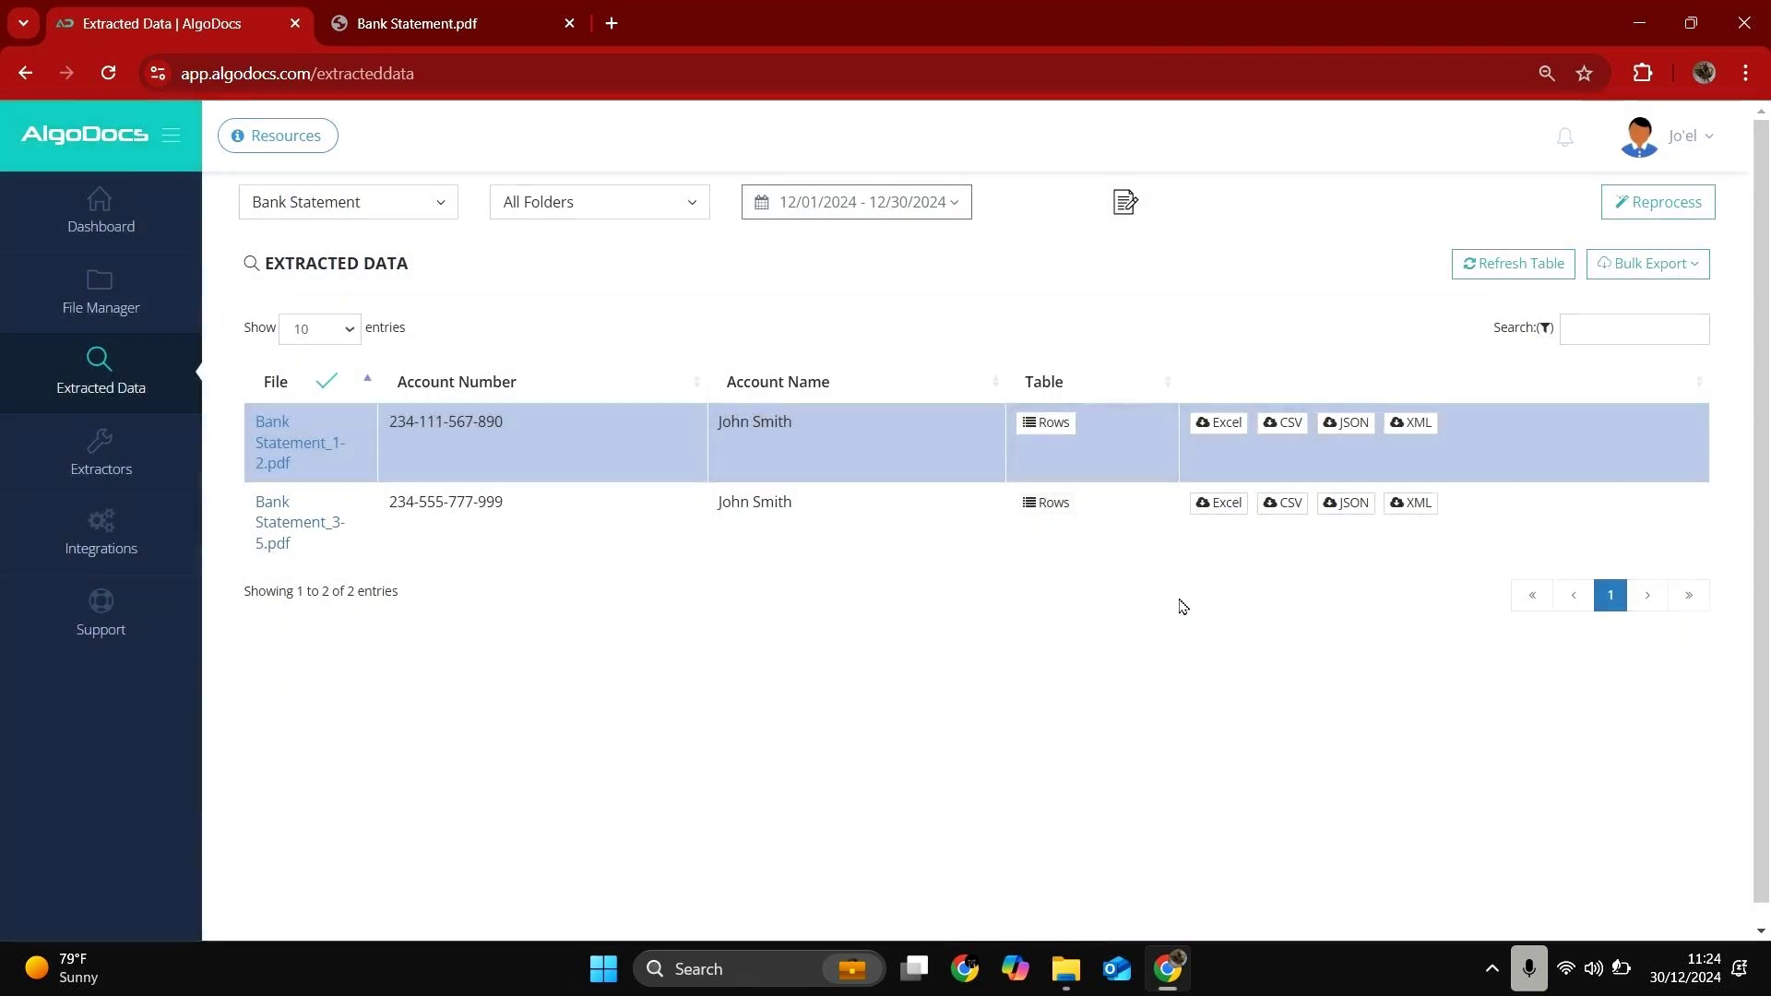
- Bulk export the extracted data of both statements as a Combined Excel file and open the downloaded workbook
click(1235, 430)
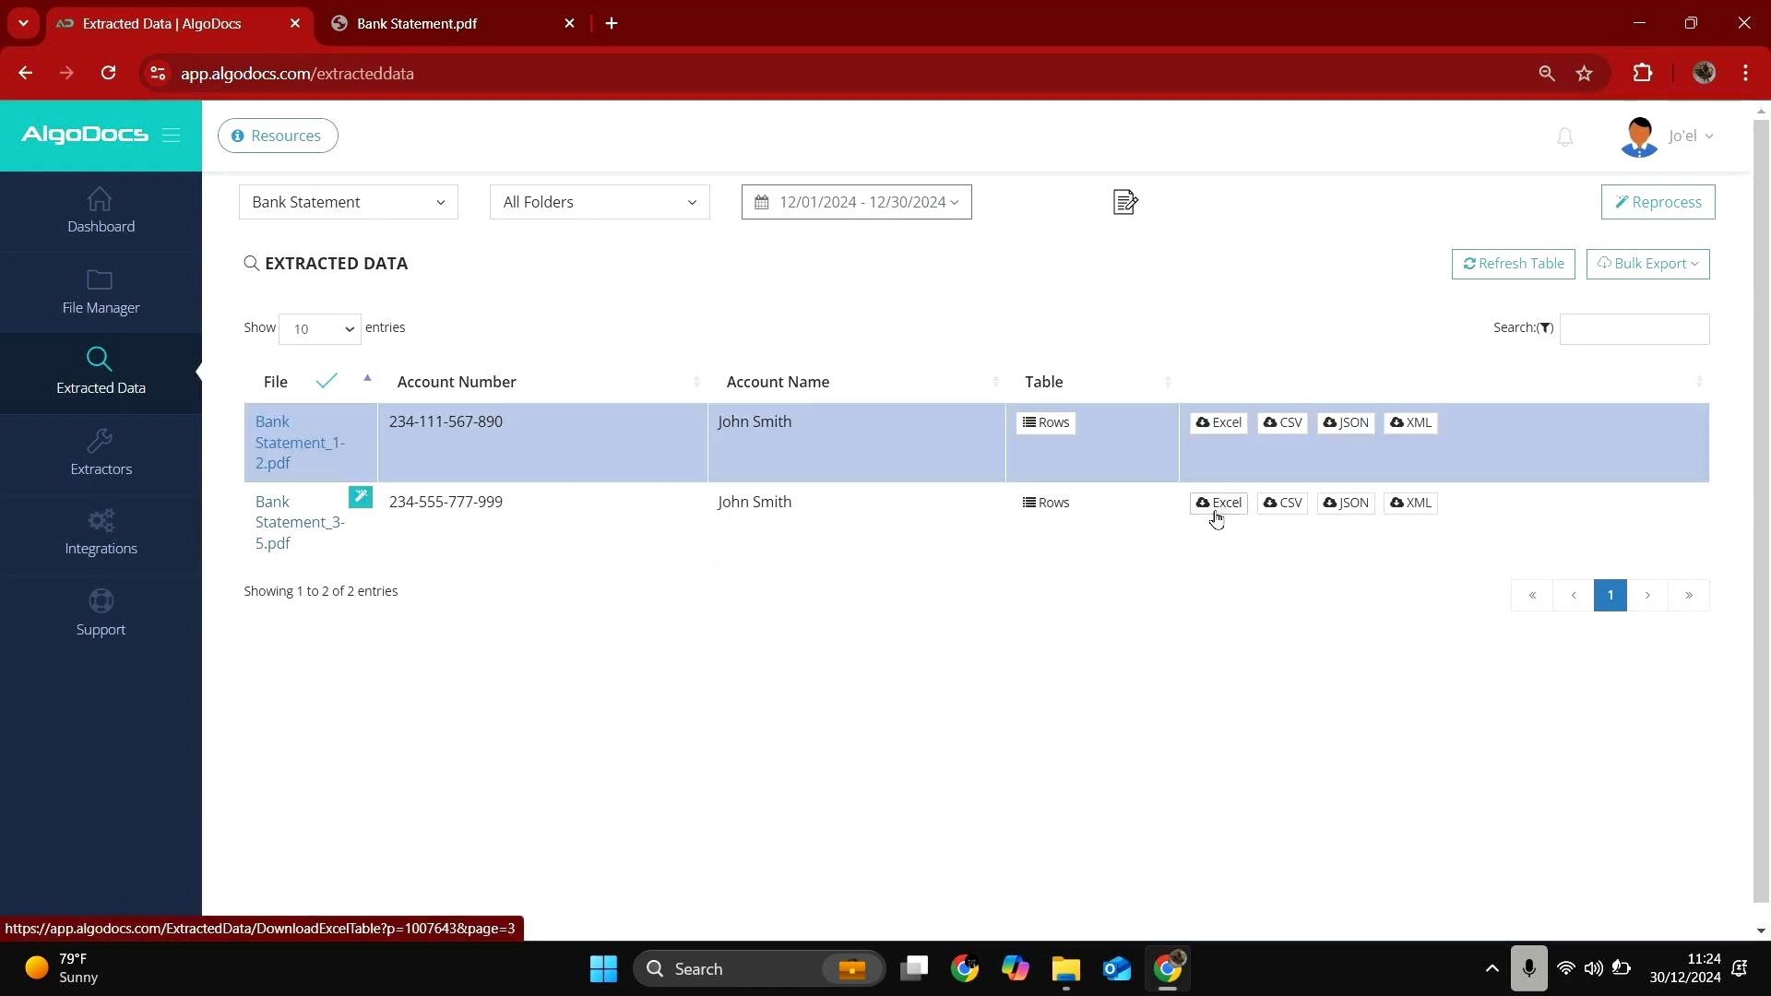
click(1637, 264)
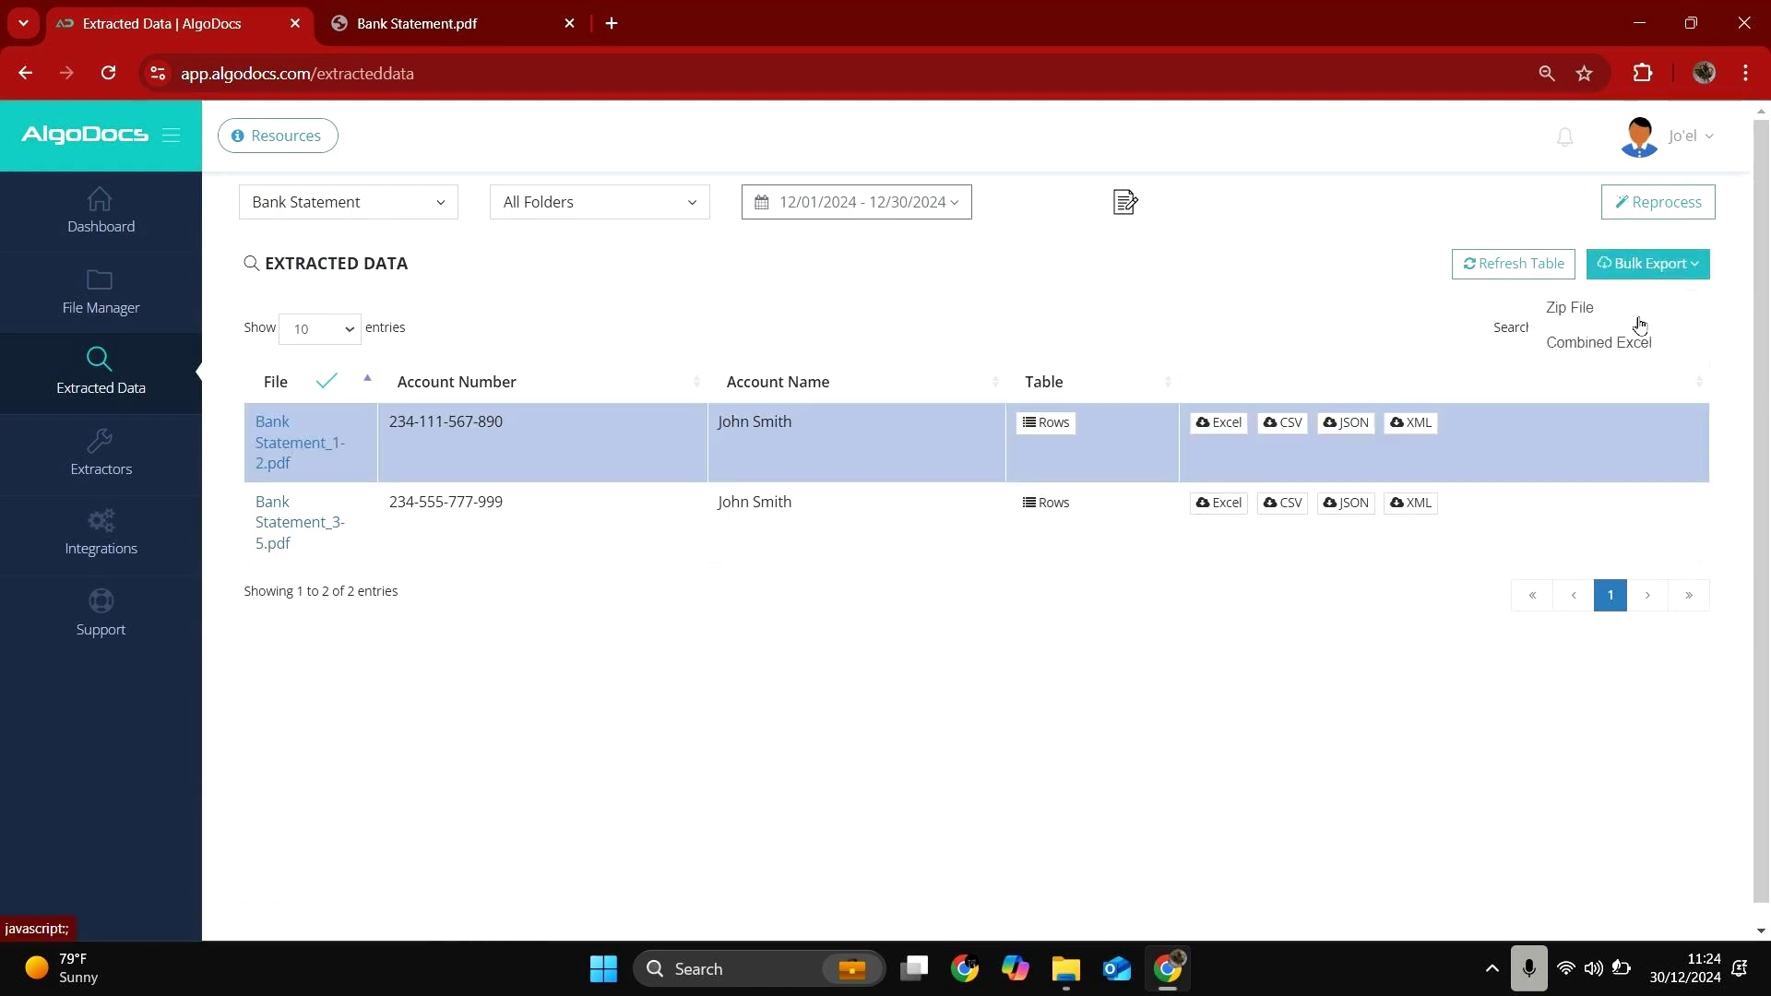
click(1618, 343)
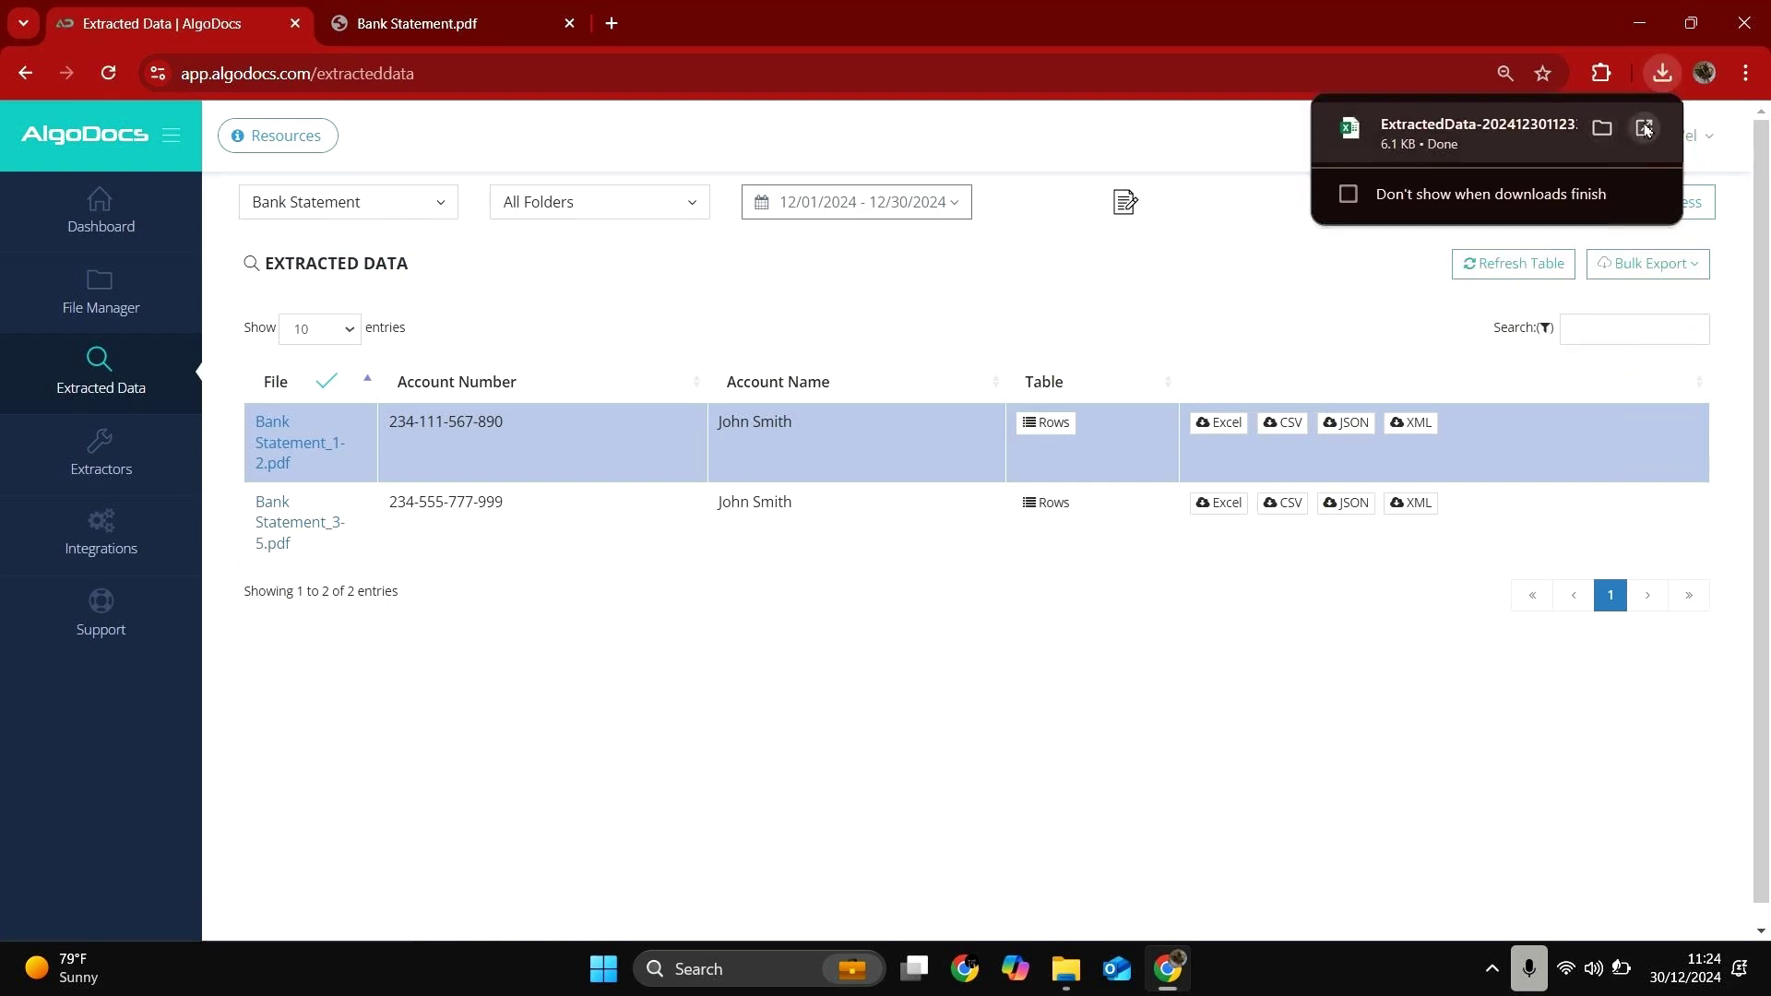
click(1645, 127)
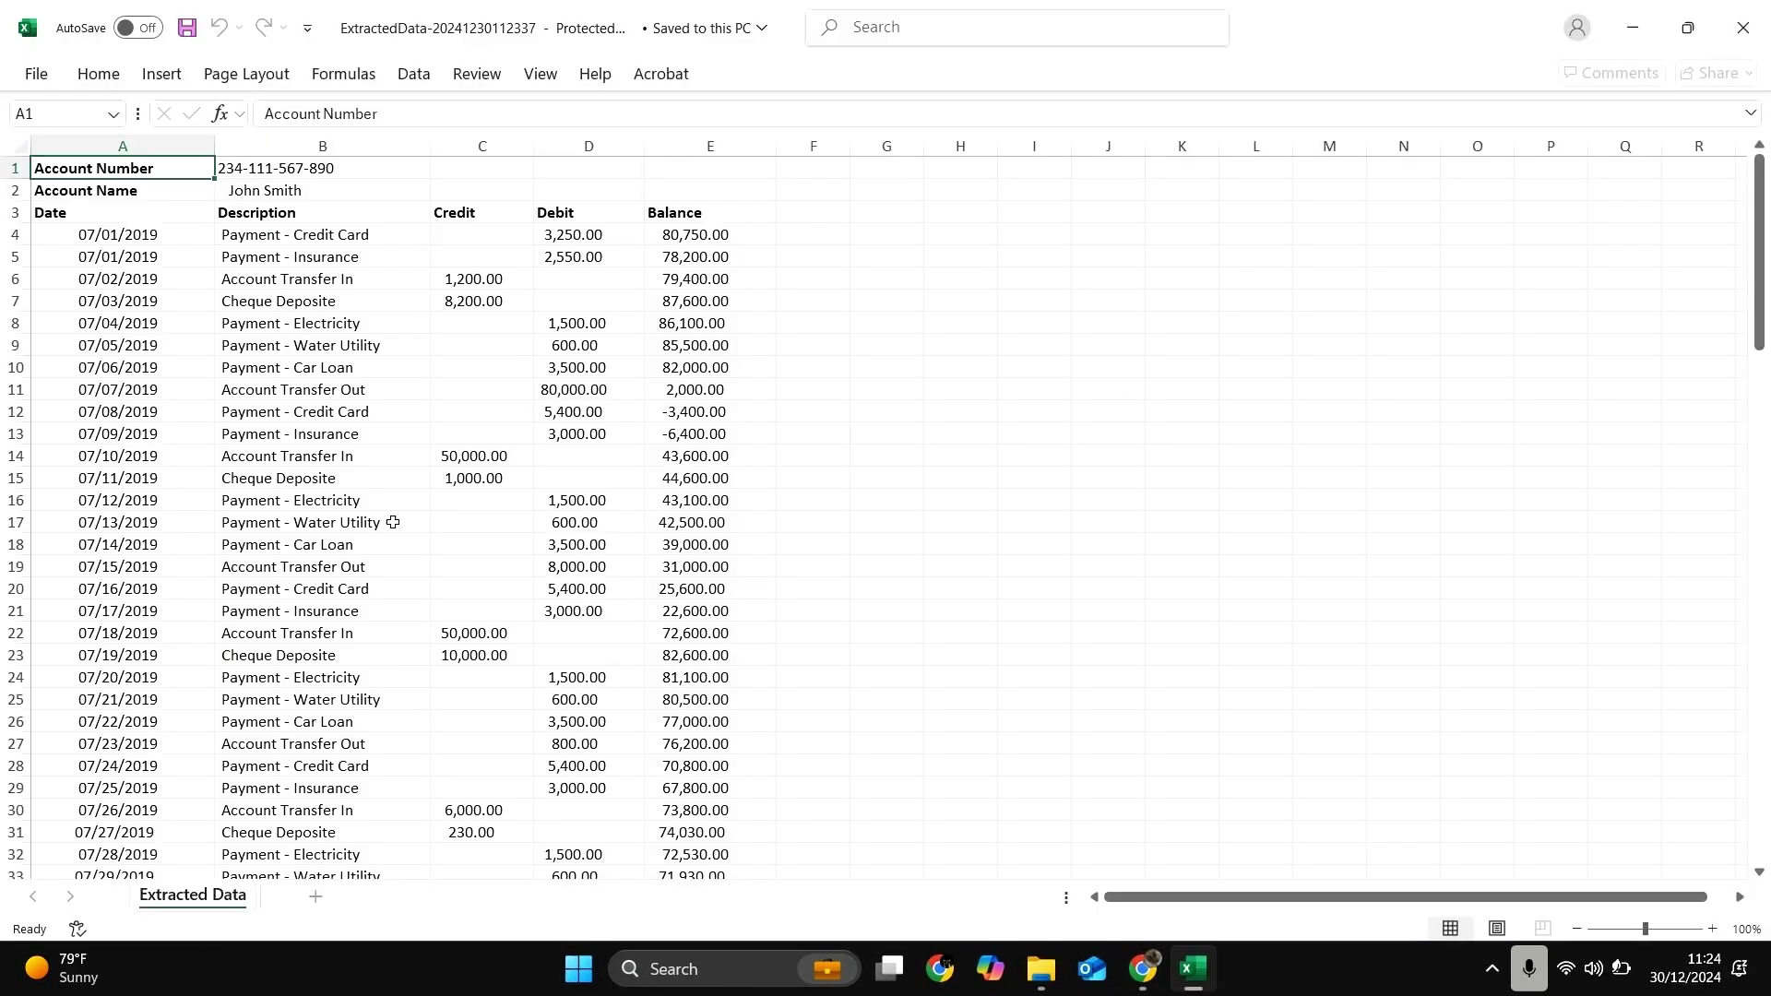
- Review the exported workbook's account details and transaction rows for both statements, returning to the first row
scroll(177, 266, down, 7)
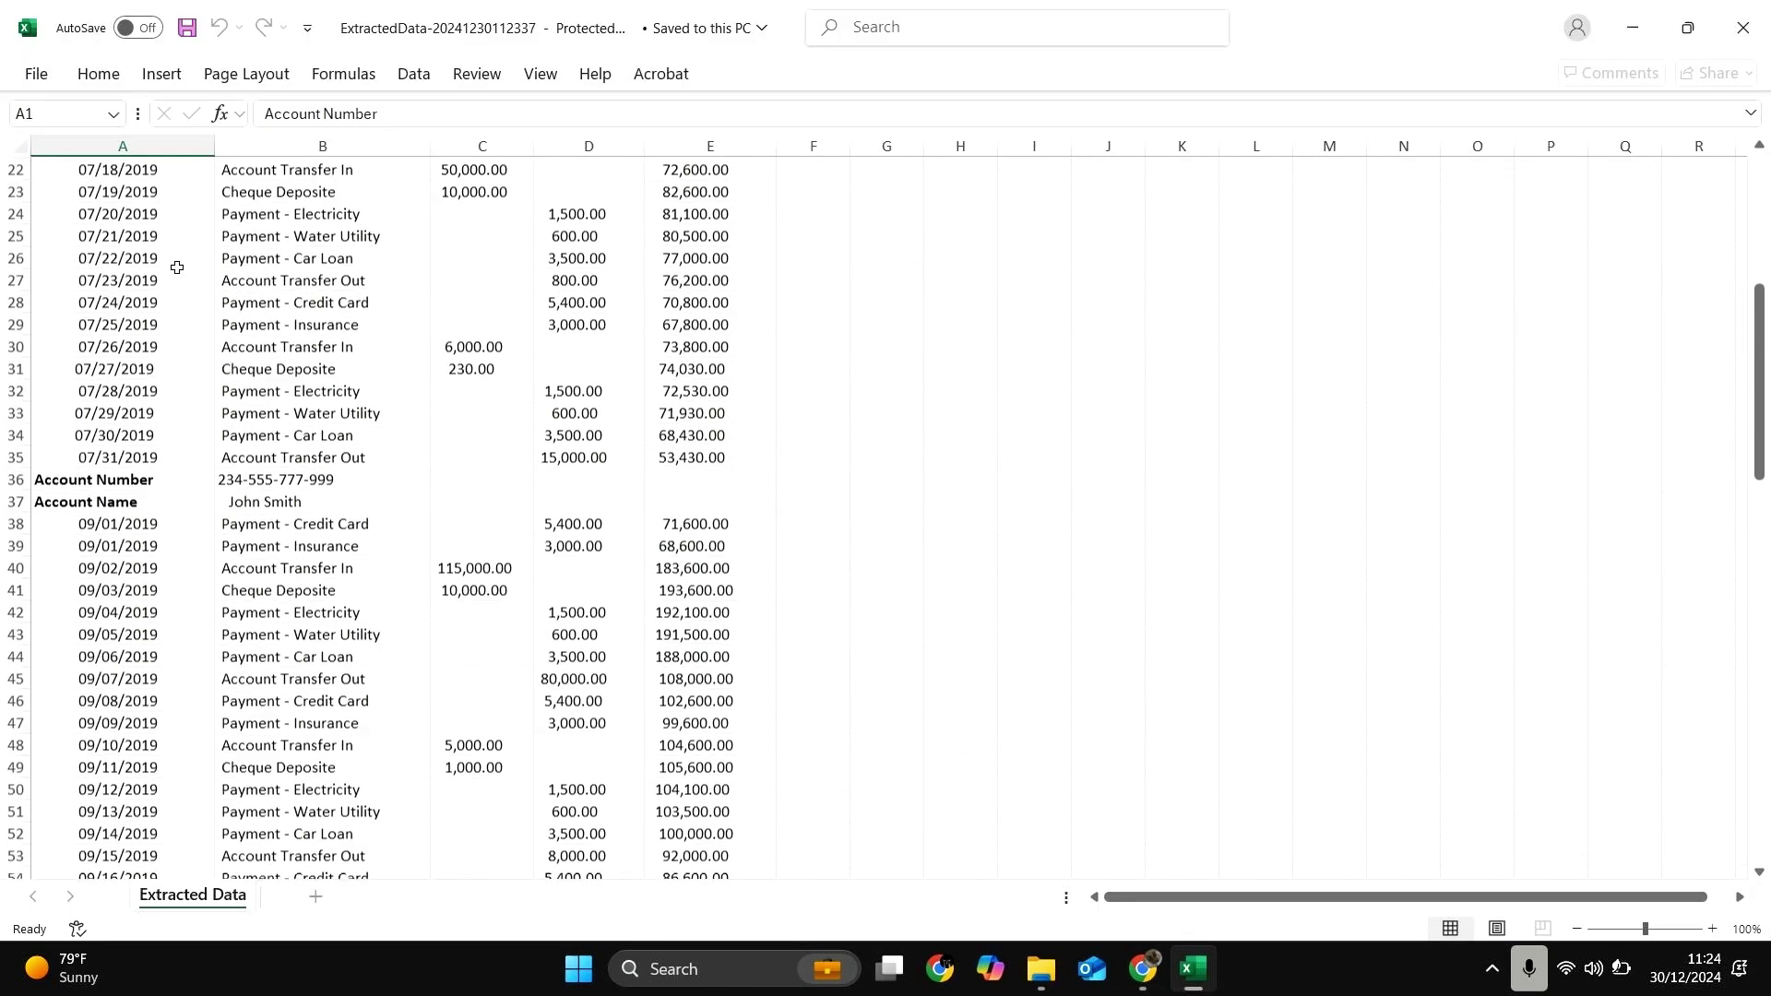
scroll(135, 499, down, 14)
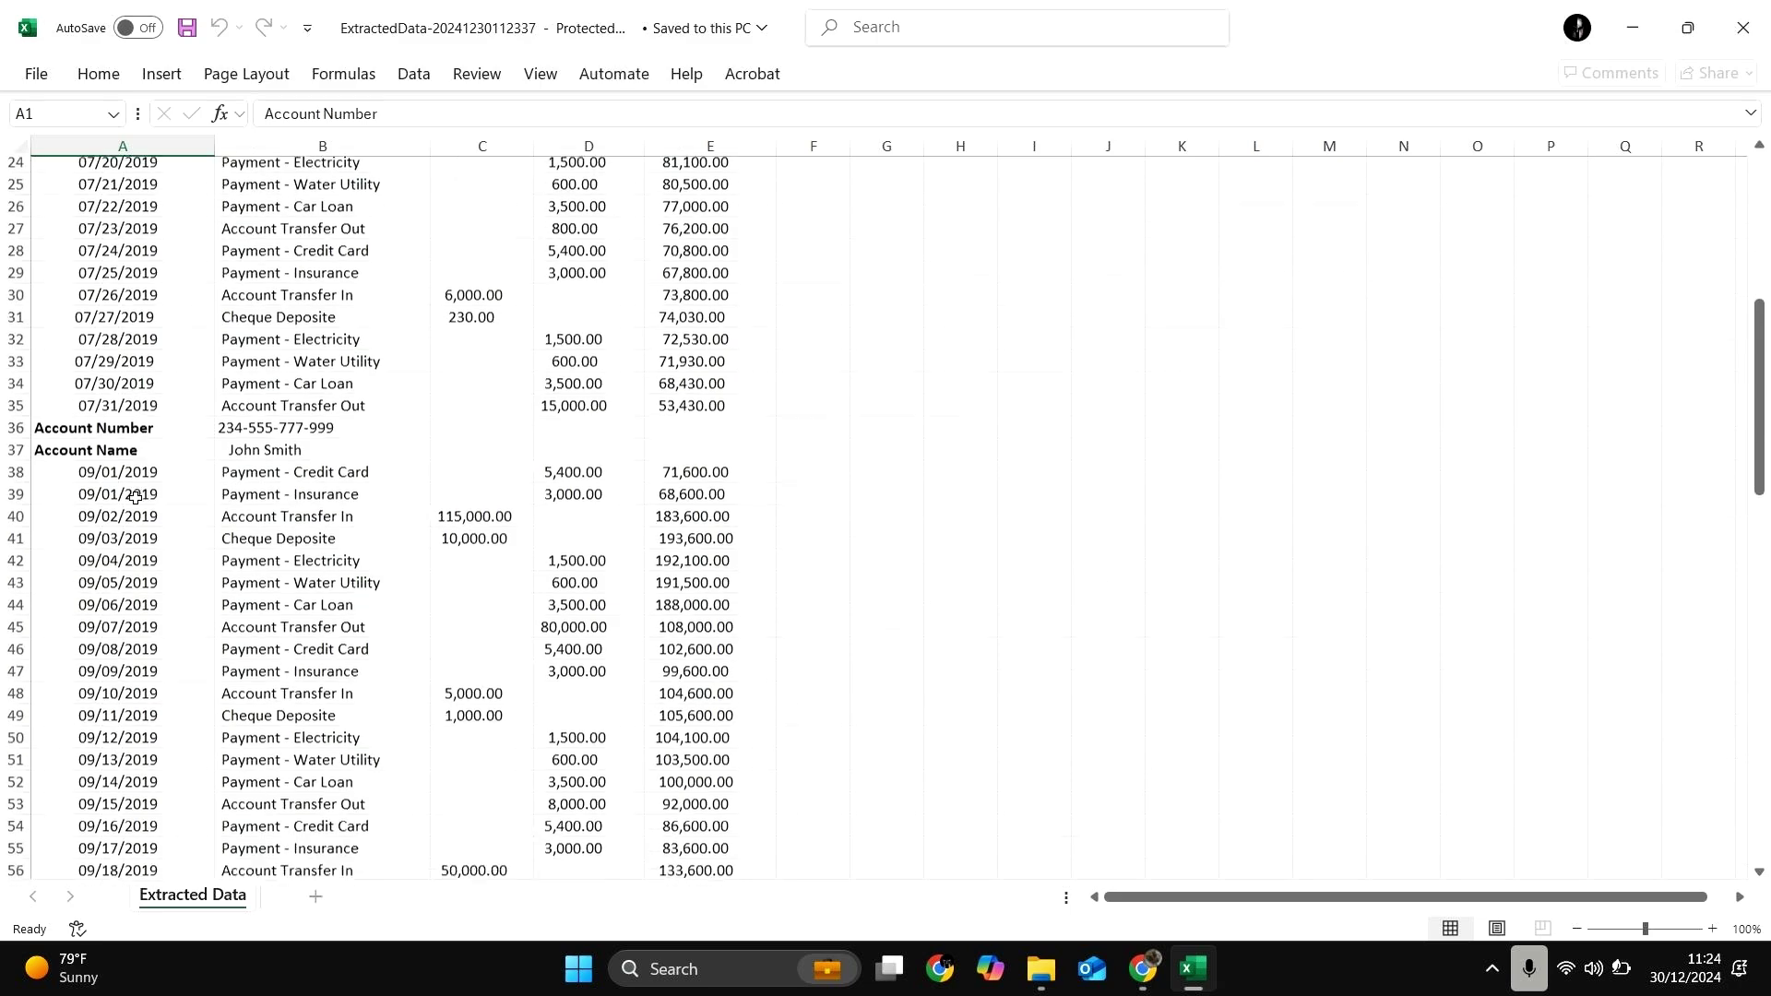
scroll(135, 499, down, 7)
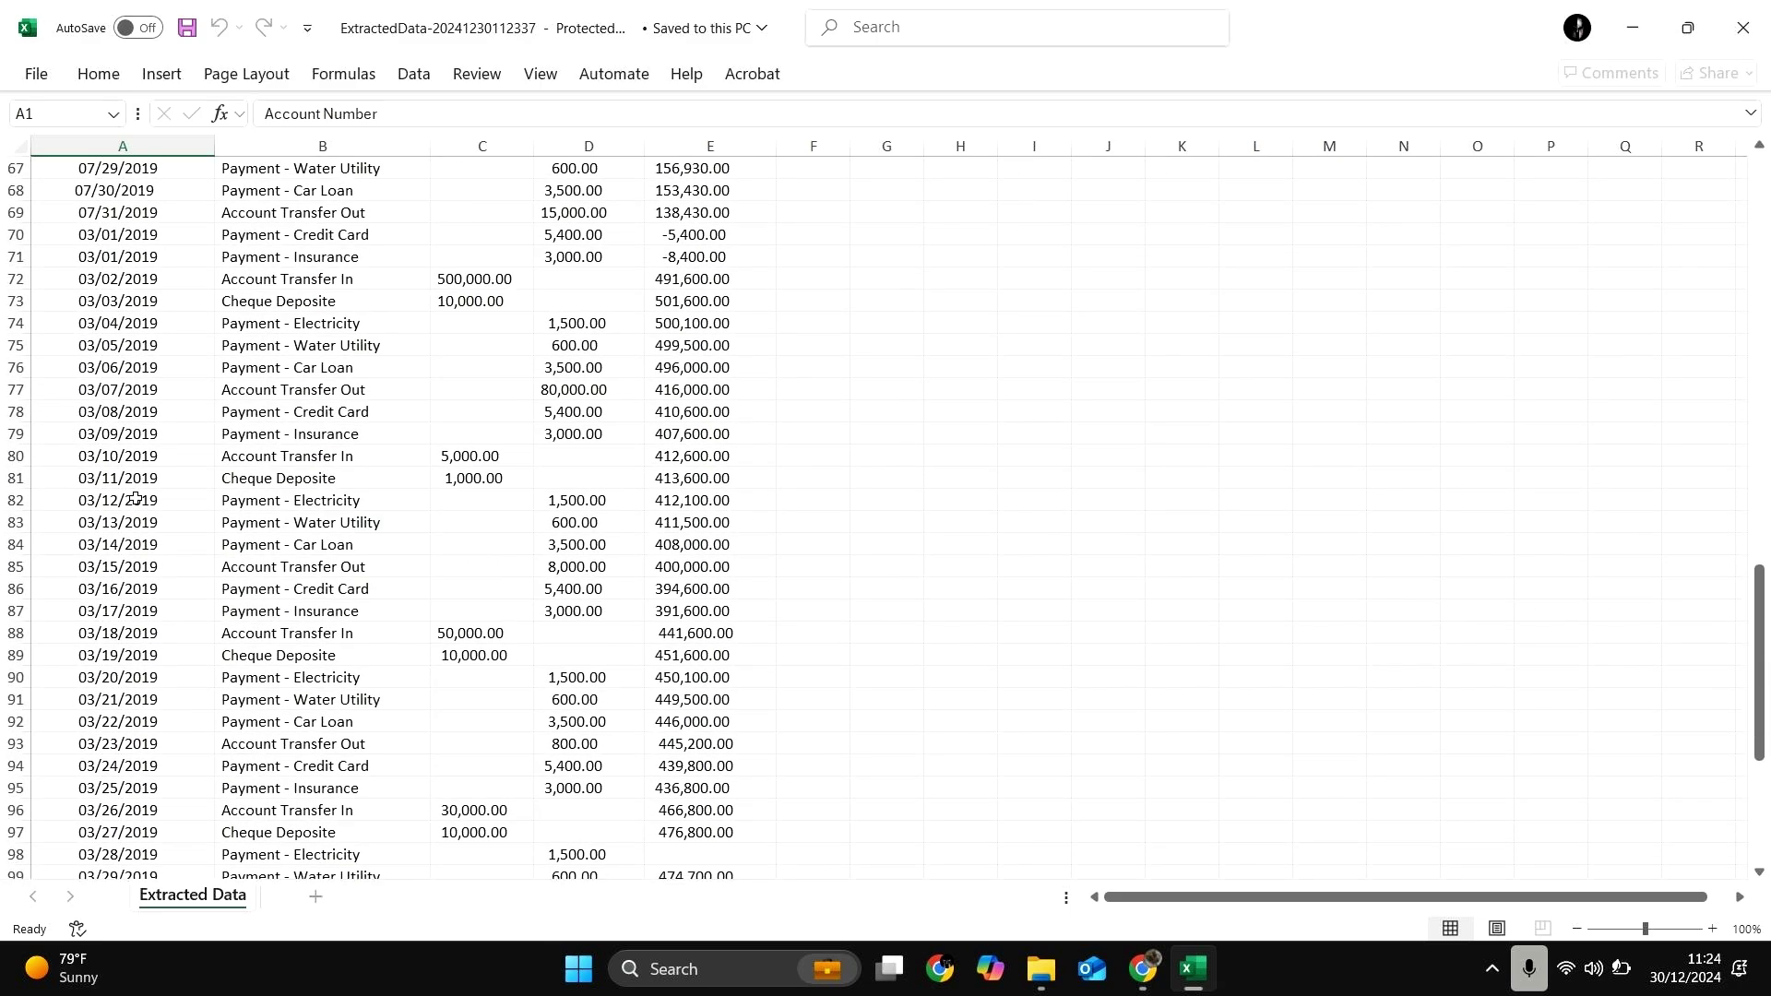
scroll(135, 499, up, 16)
scroll(134, 499, up, 12)
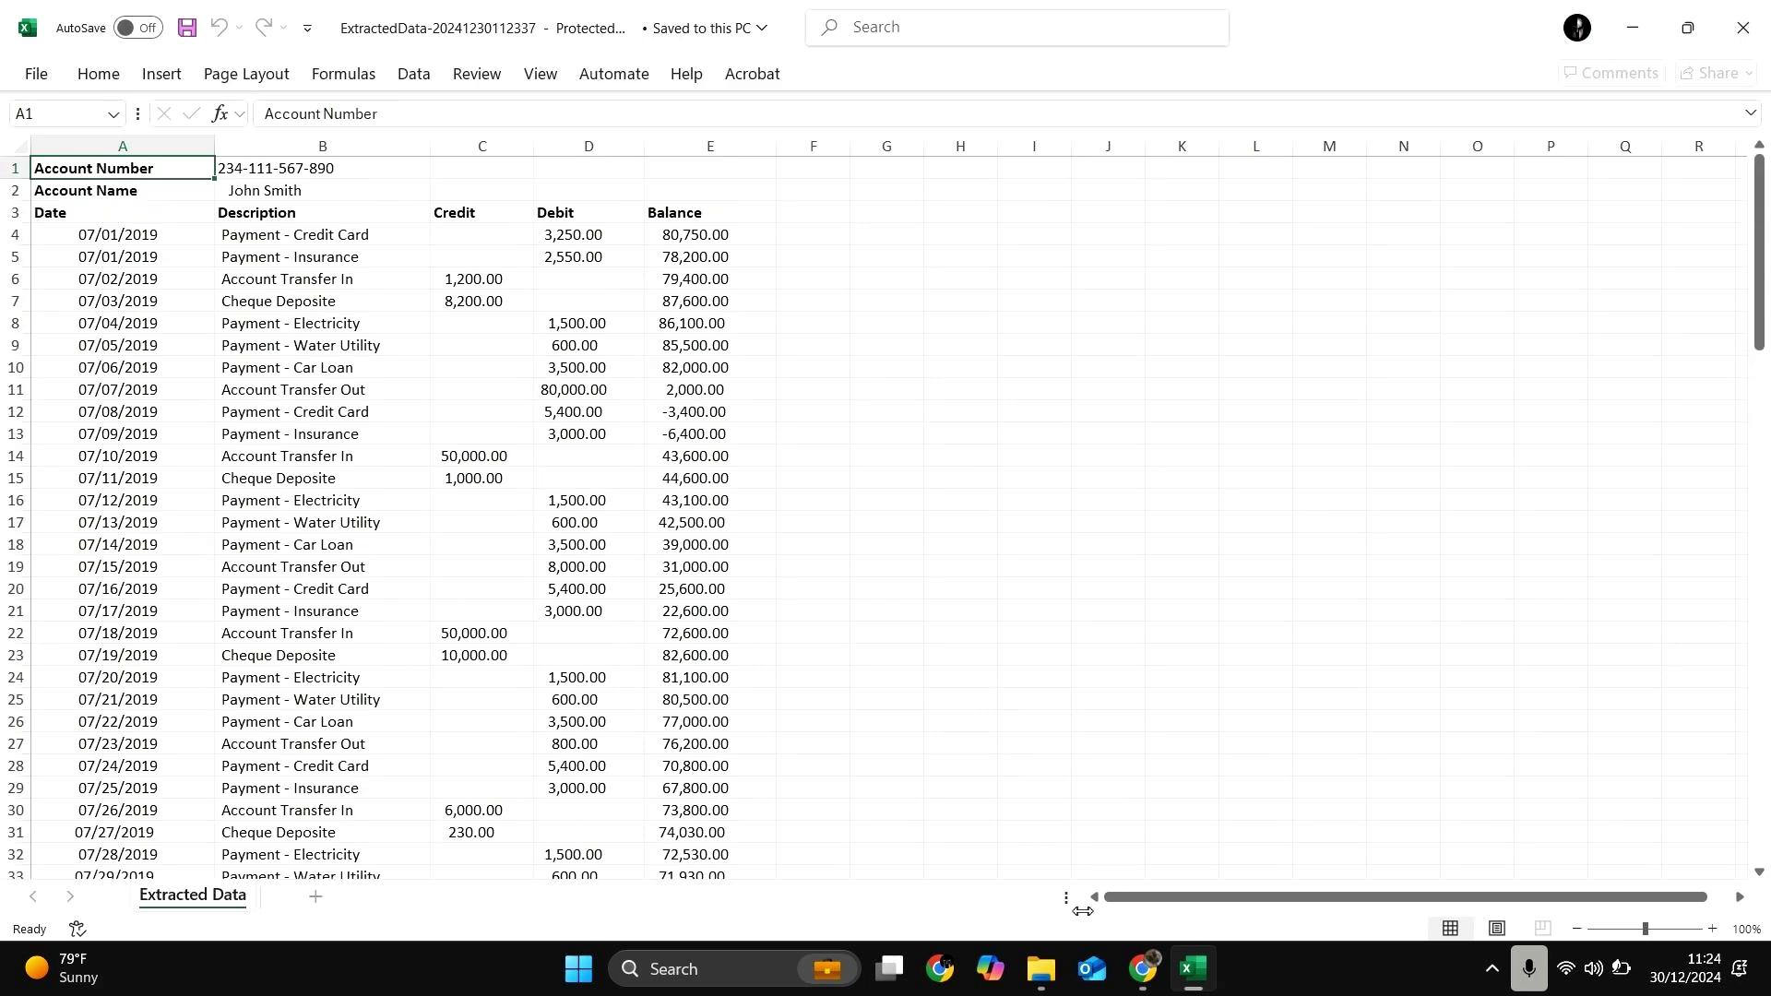
- Switch back to AlgoDocs in Chrome, look through the import and export integrations, and return to the dashboard
click(1143, 968)
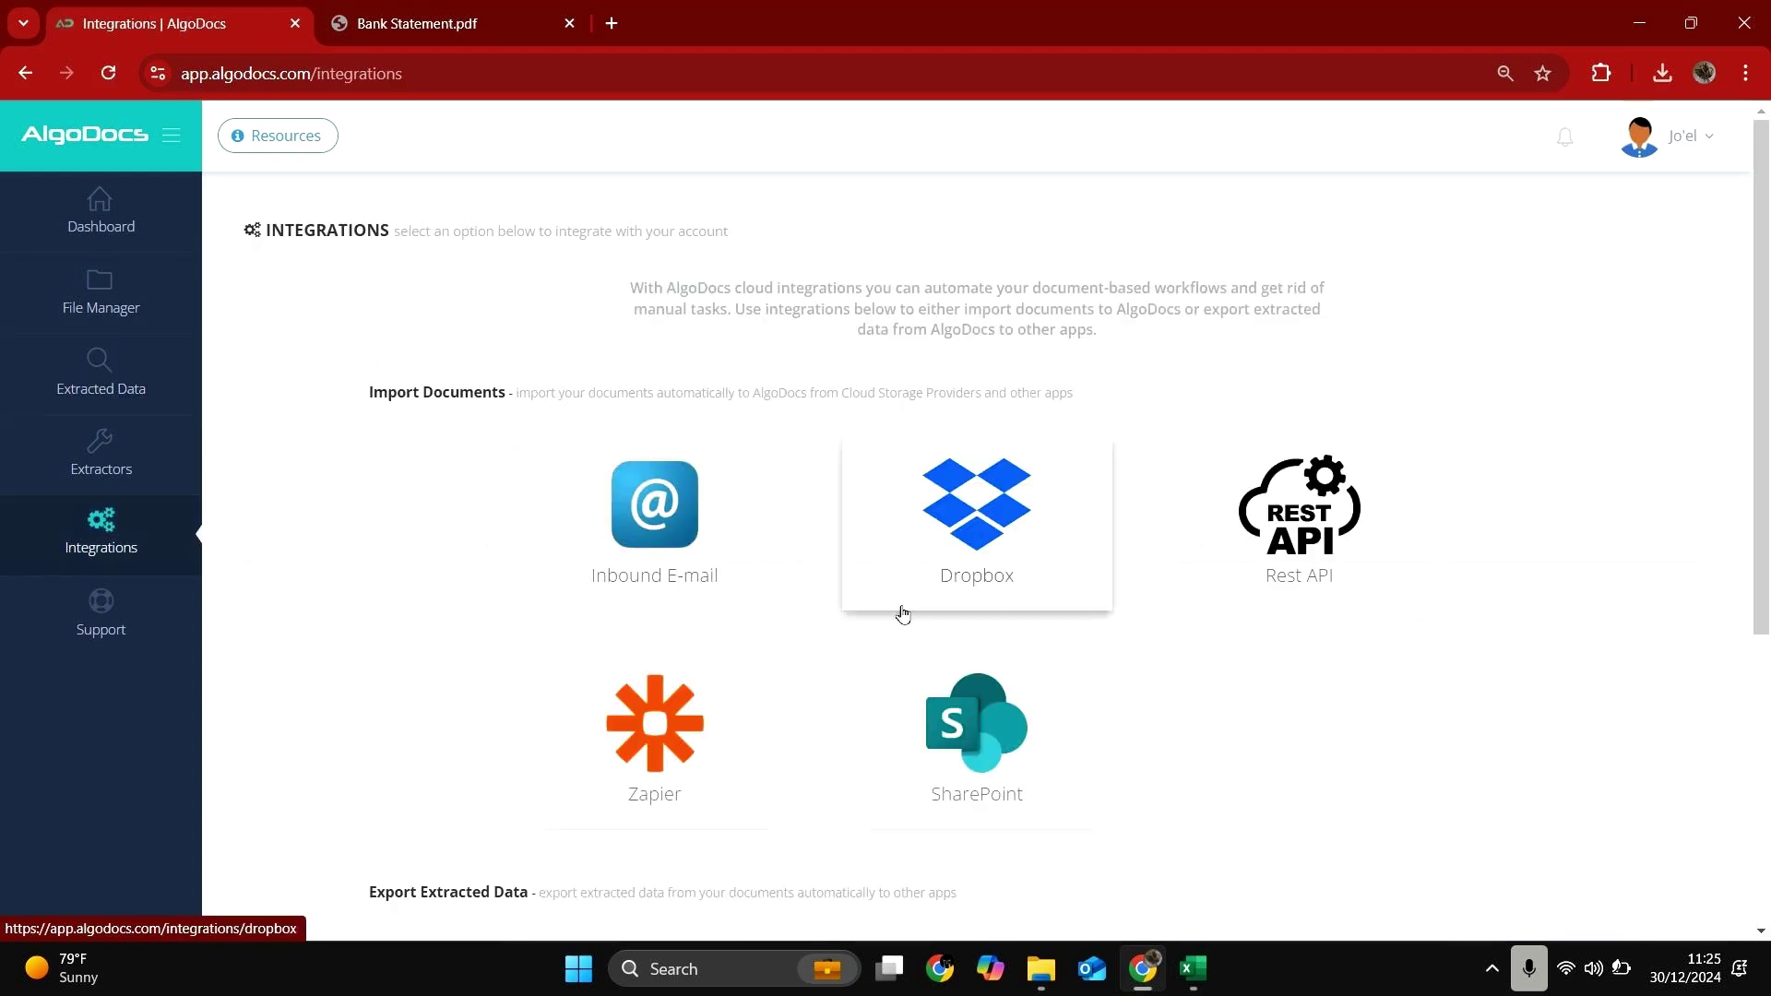
scroll(888, 711, down, 1)
scroll(889, 711, down, 5)
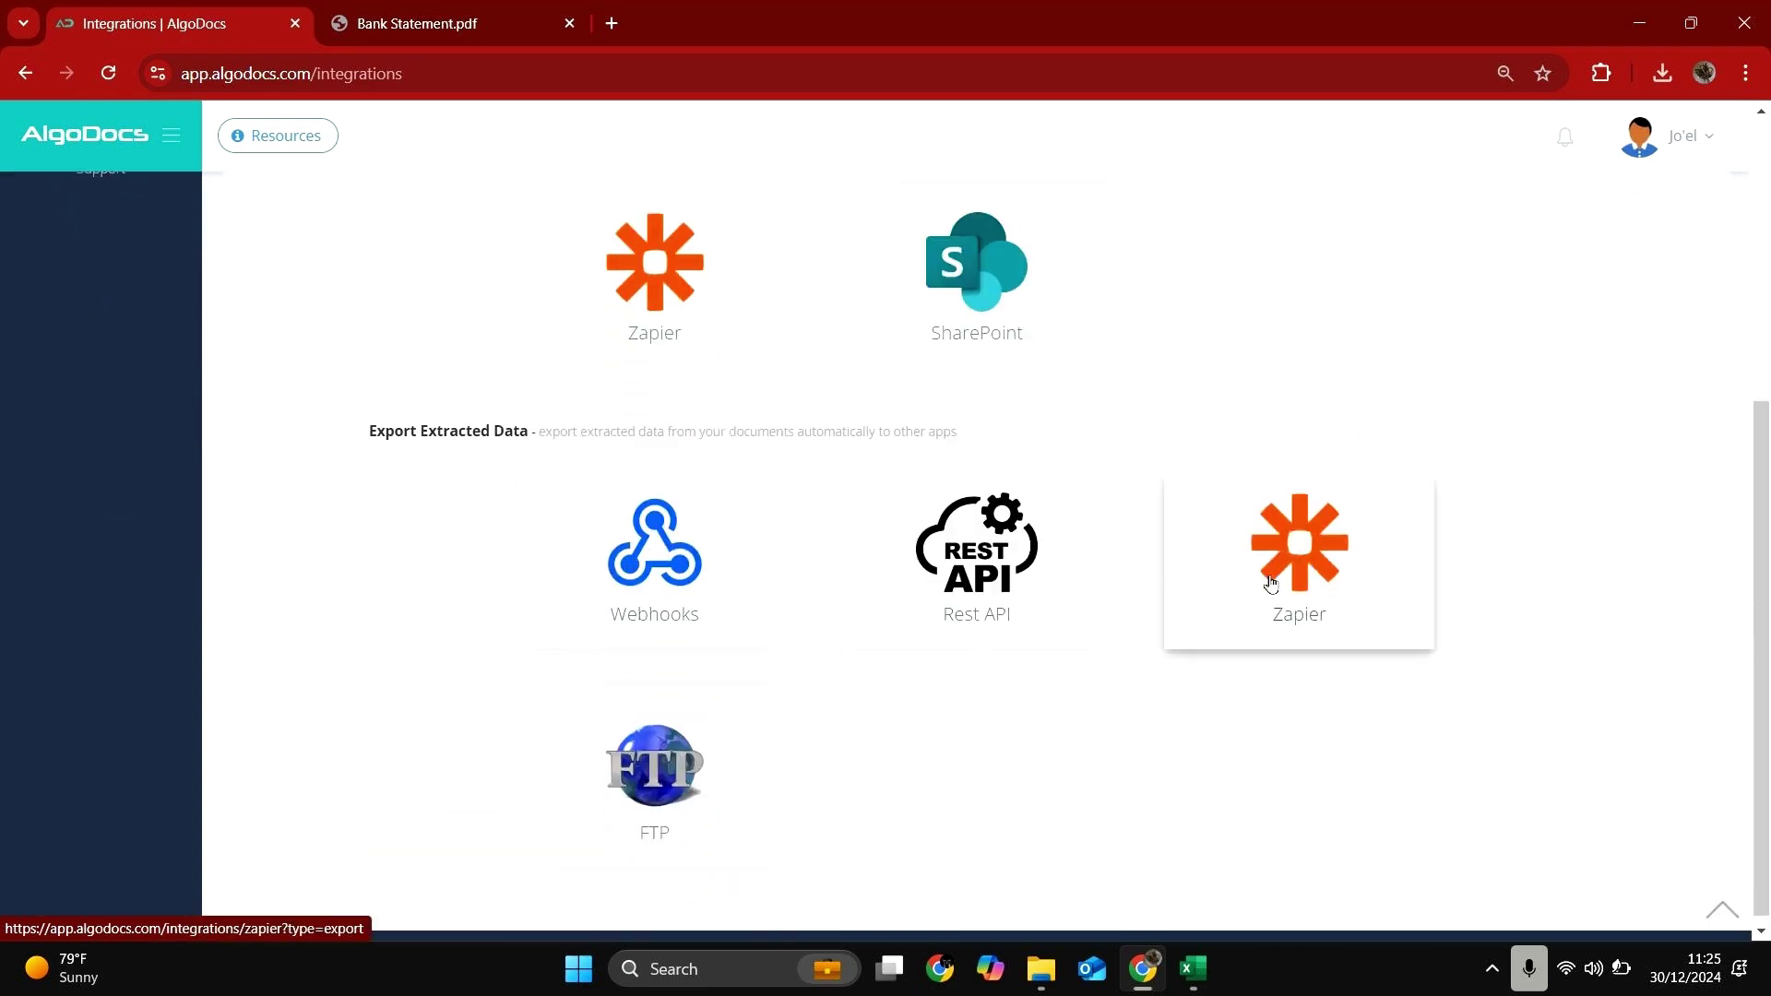
scroll(677, 727, up, 5)
click(120, 231)
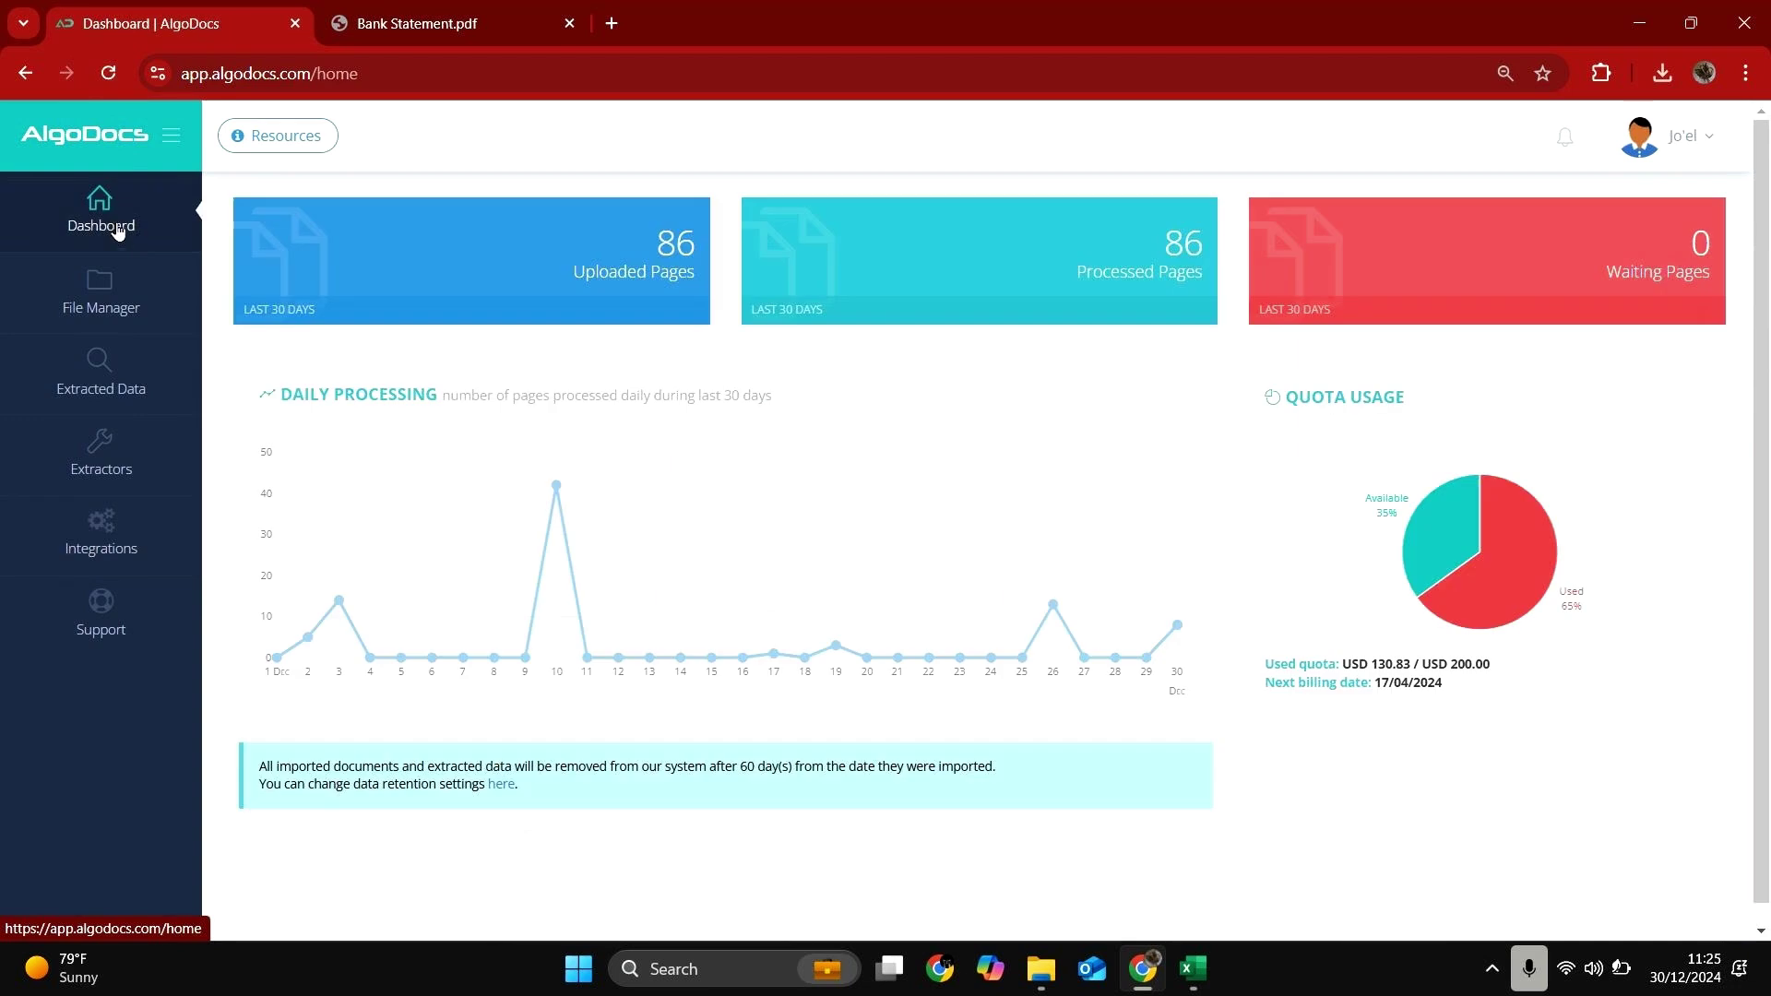